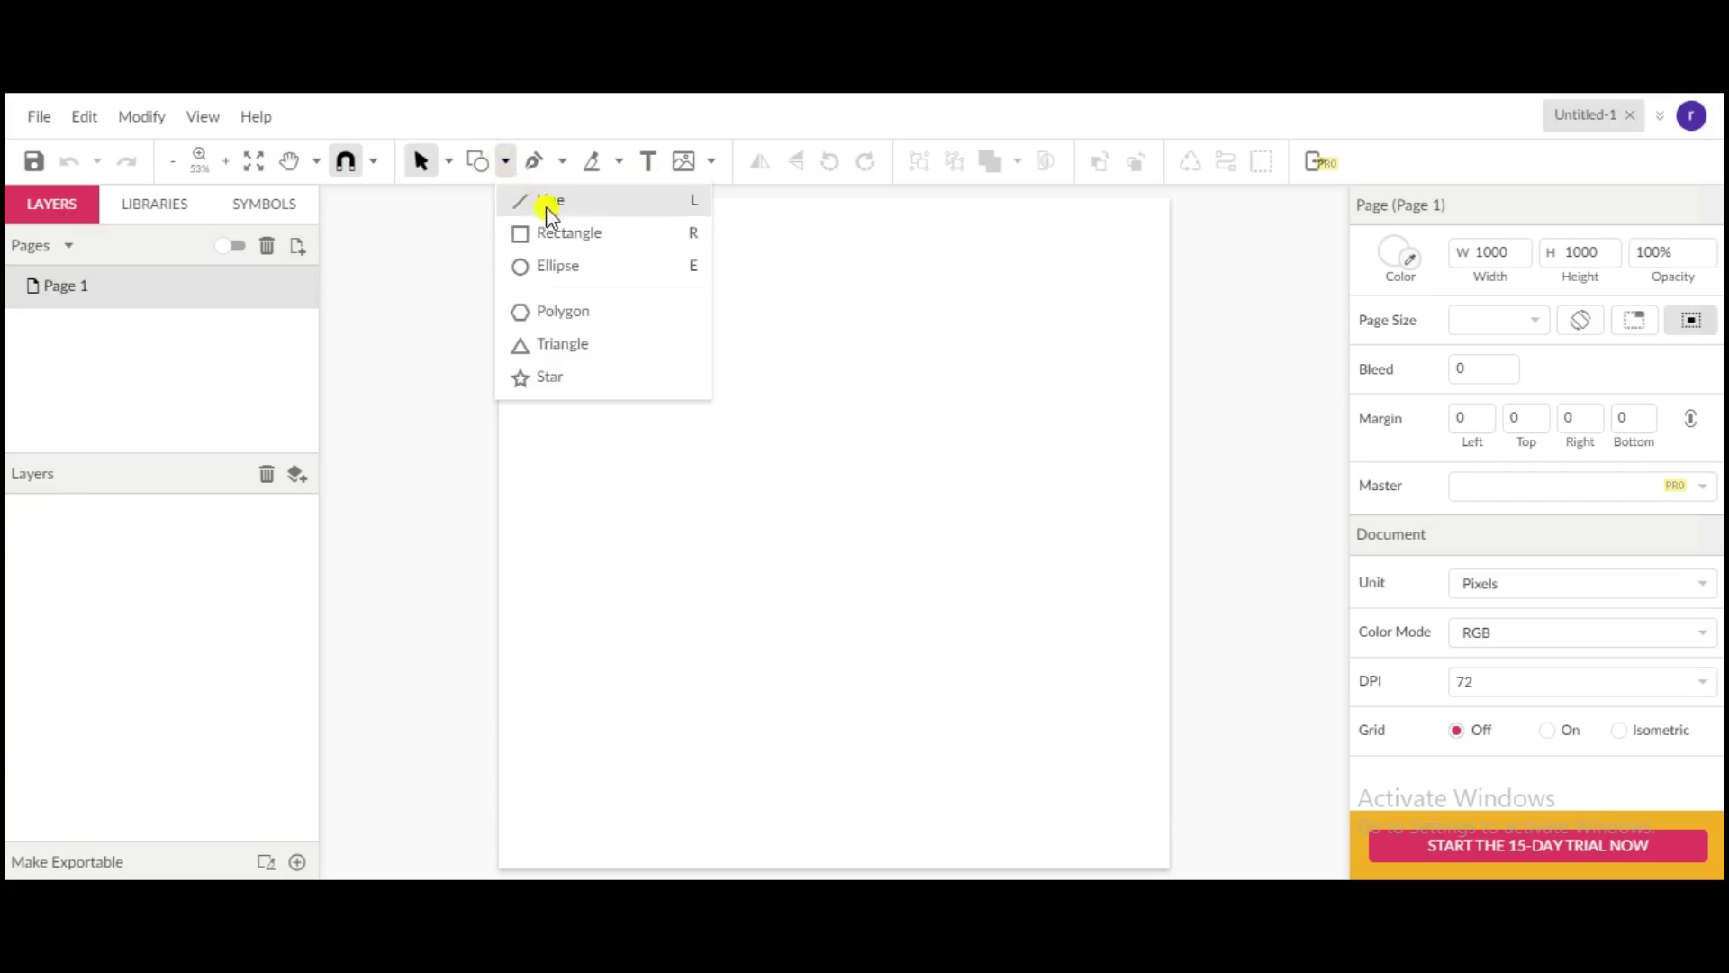
- Draw a square about 339 by 339 px near the middle of the page and remove its fill
{"action": "left_click", "coordinate": [562, 232]}
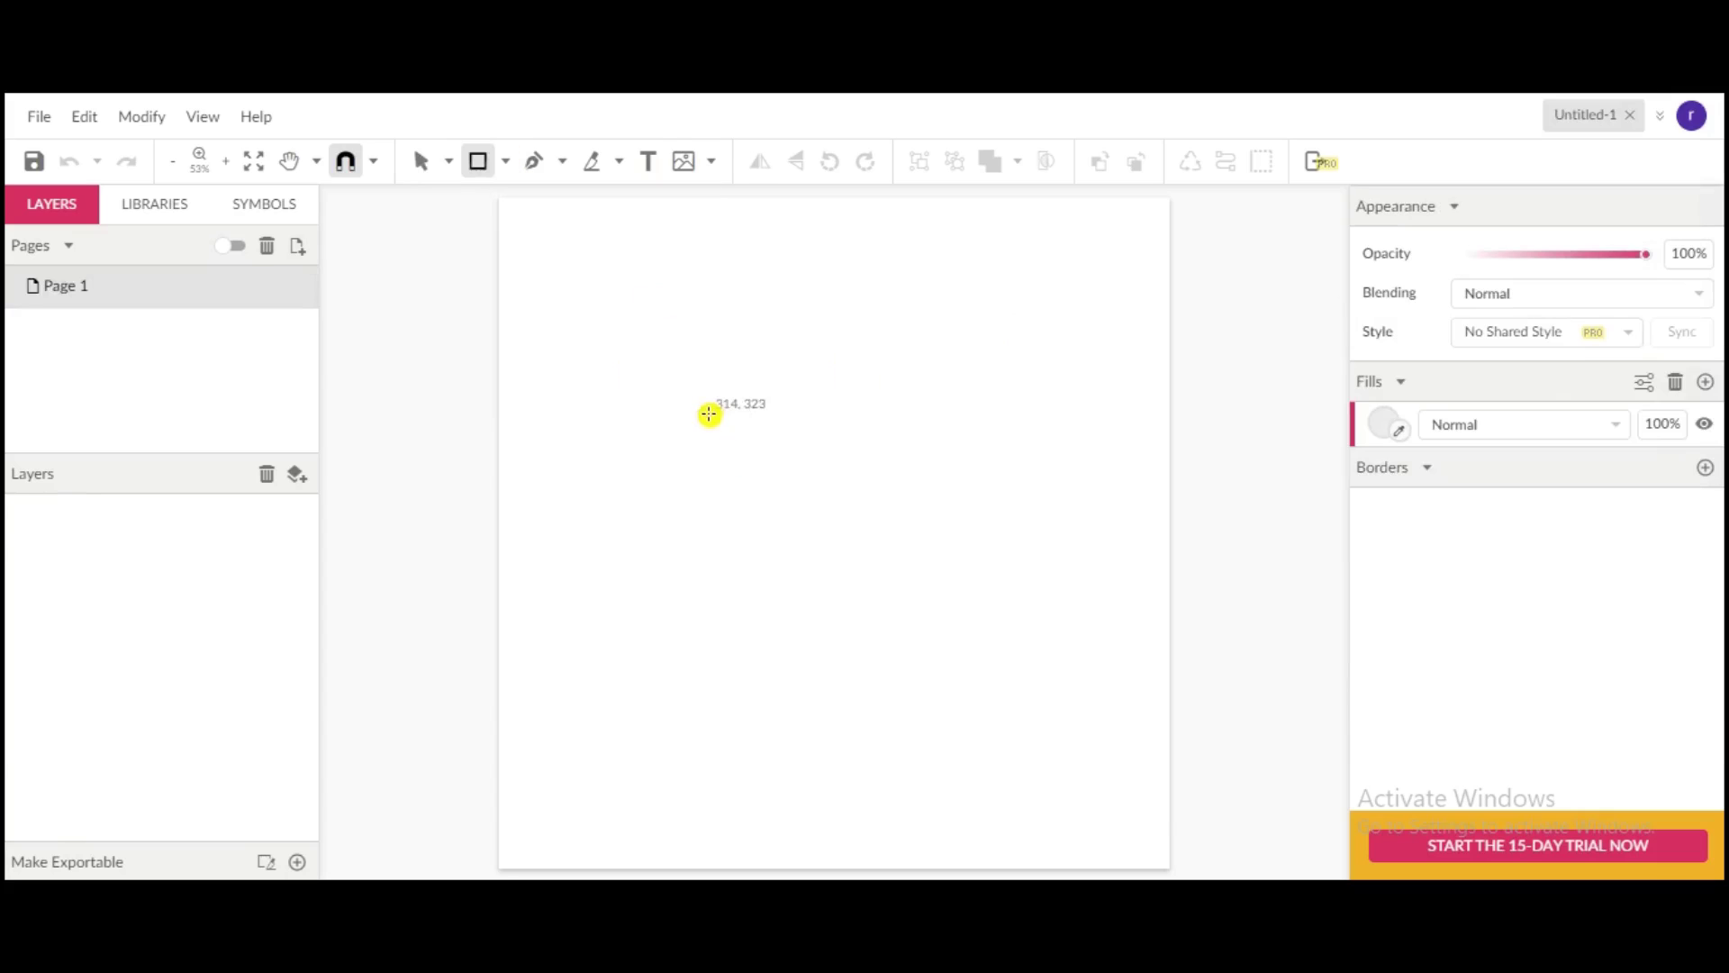
{"action": "mouse_move", "coordinate": [717, 415]}
{"action": "left_mouse_down"}
{"action": "mouse_move", "coordinate": [943, 624]}
{"action": "mouse_move", "coordinate": [867, 580]}
{"action": "left_mouse_up"}
{"action": "scroll", "coordinate": [1504, 545], "scroll_direction": "down", "scroll_amount": 2}
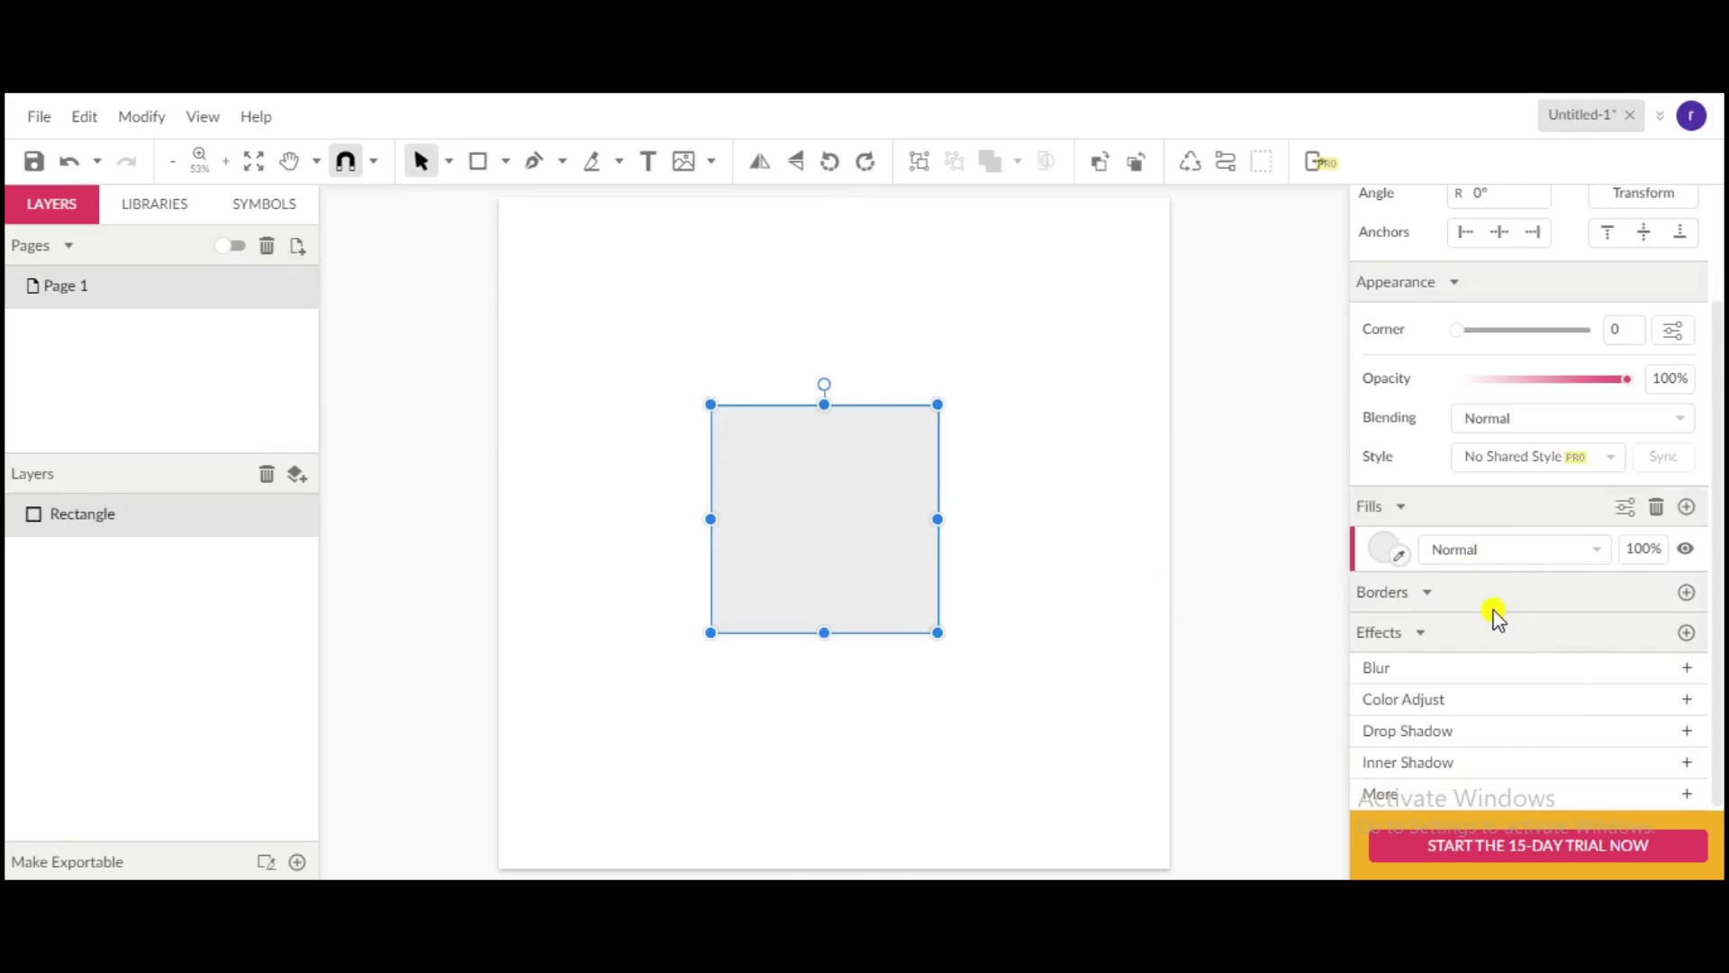
{"action": "left_click", "coordinate": [1659, 510]}
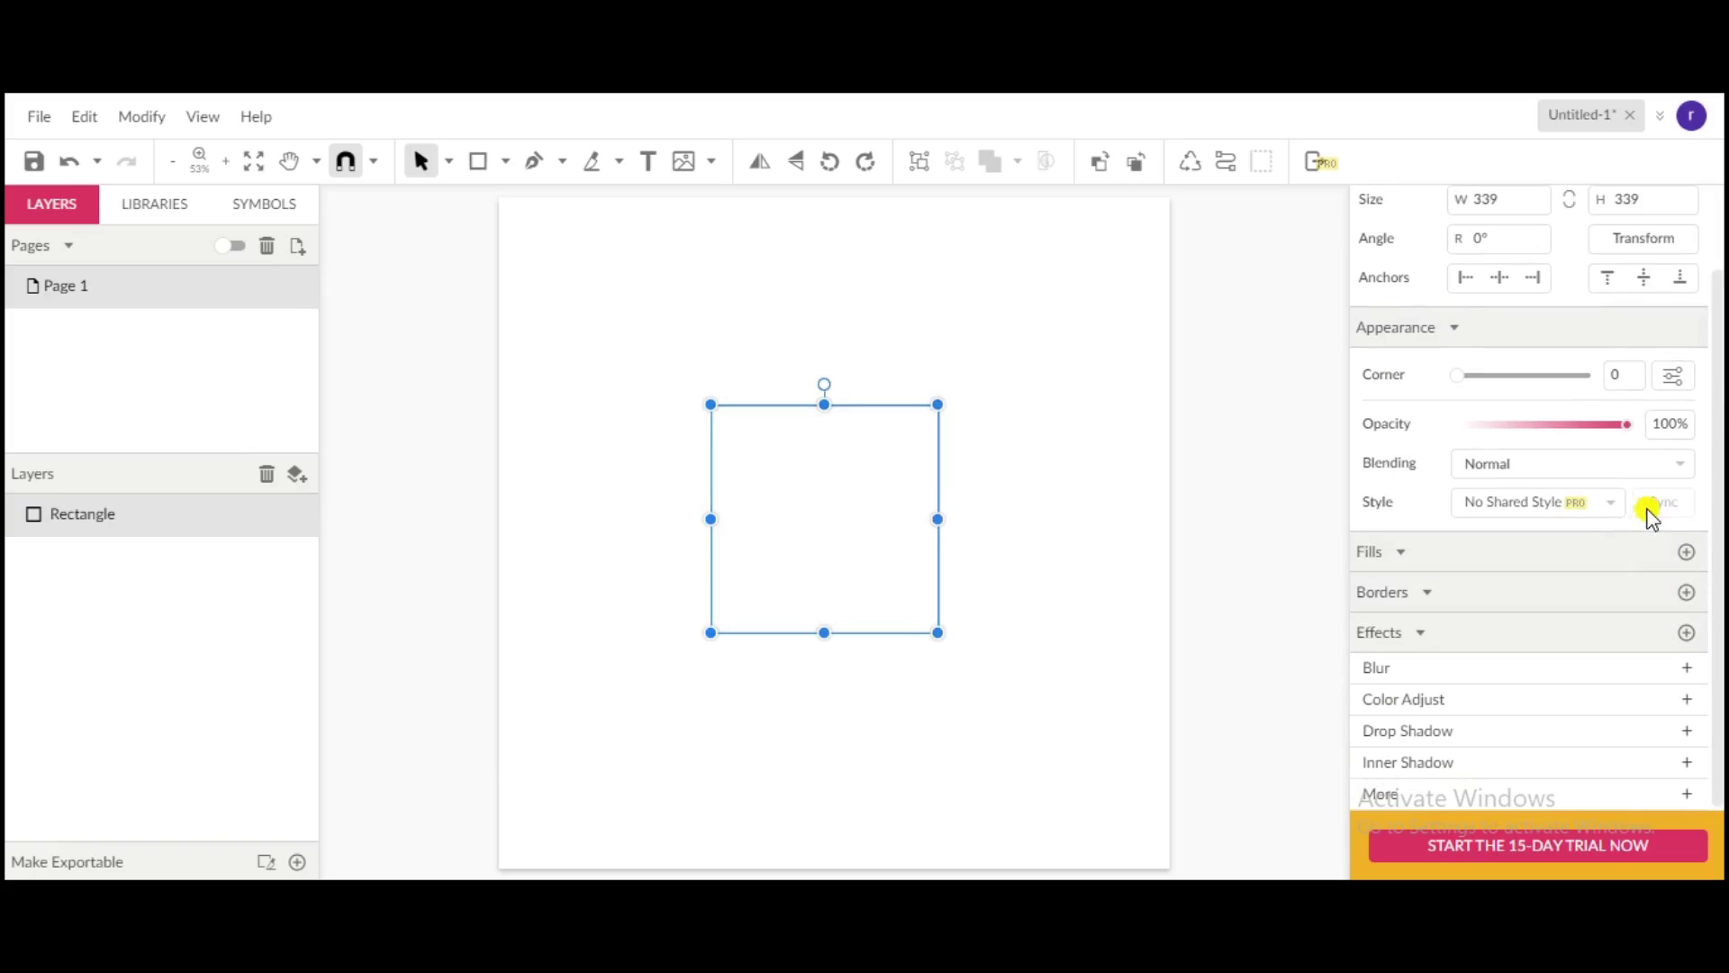
- Add a black border to the square, positioned Outside, with a width of 40
{"action": "left_click", "coordinate": [1687, 592]}
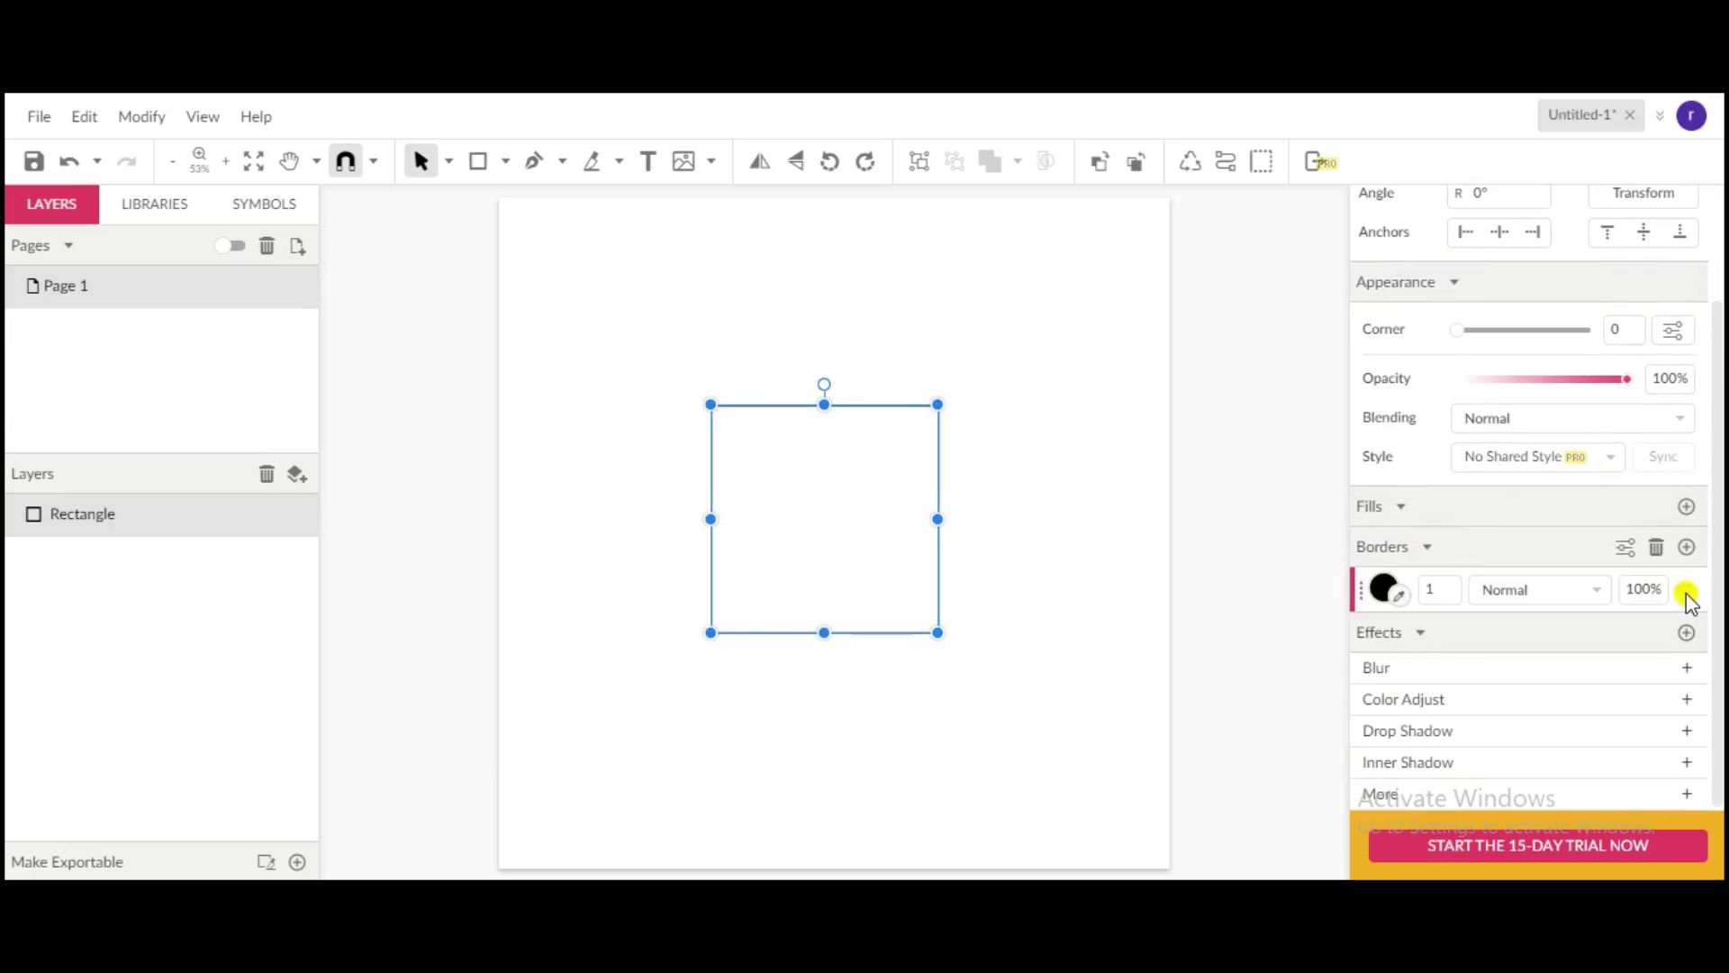
{"action": "left_click", "coordinate": [1626, 548]}
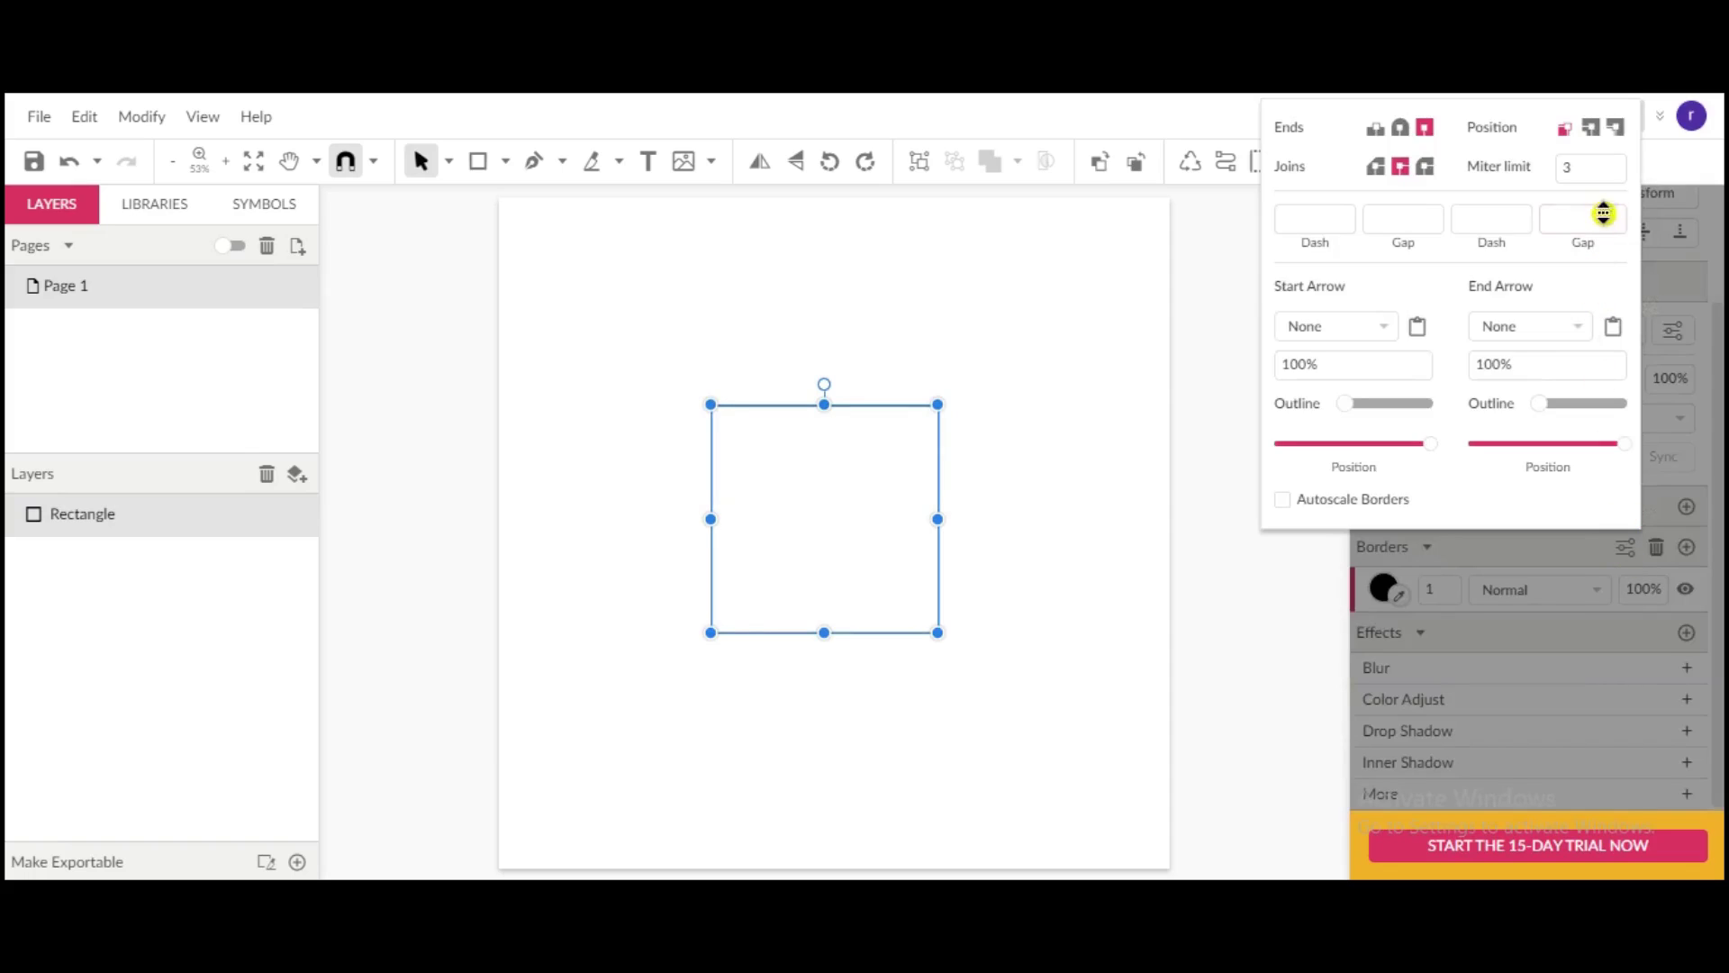
{"action": "left_click", "coordinate": [1617, 128]}
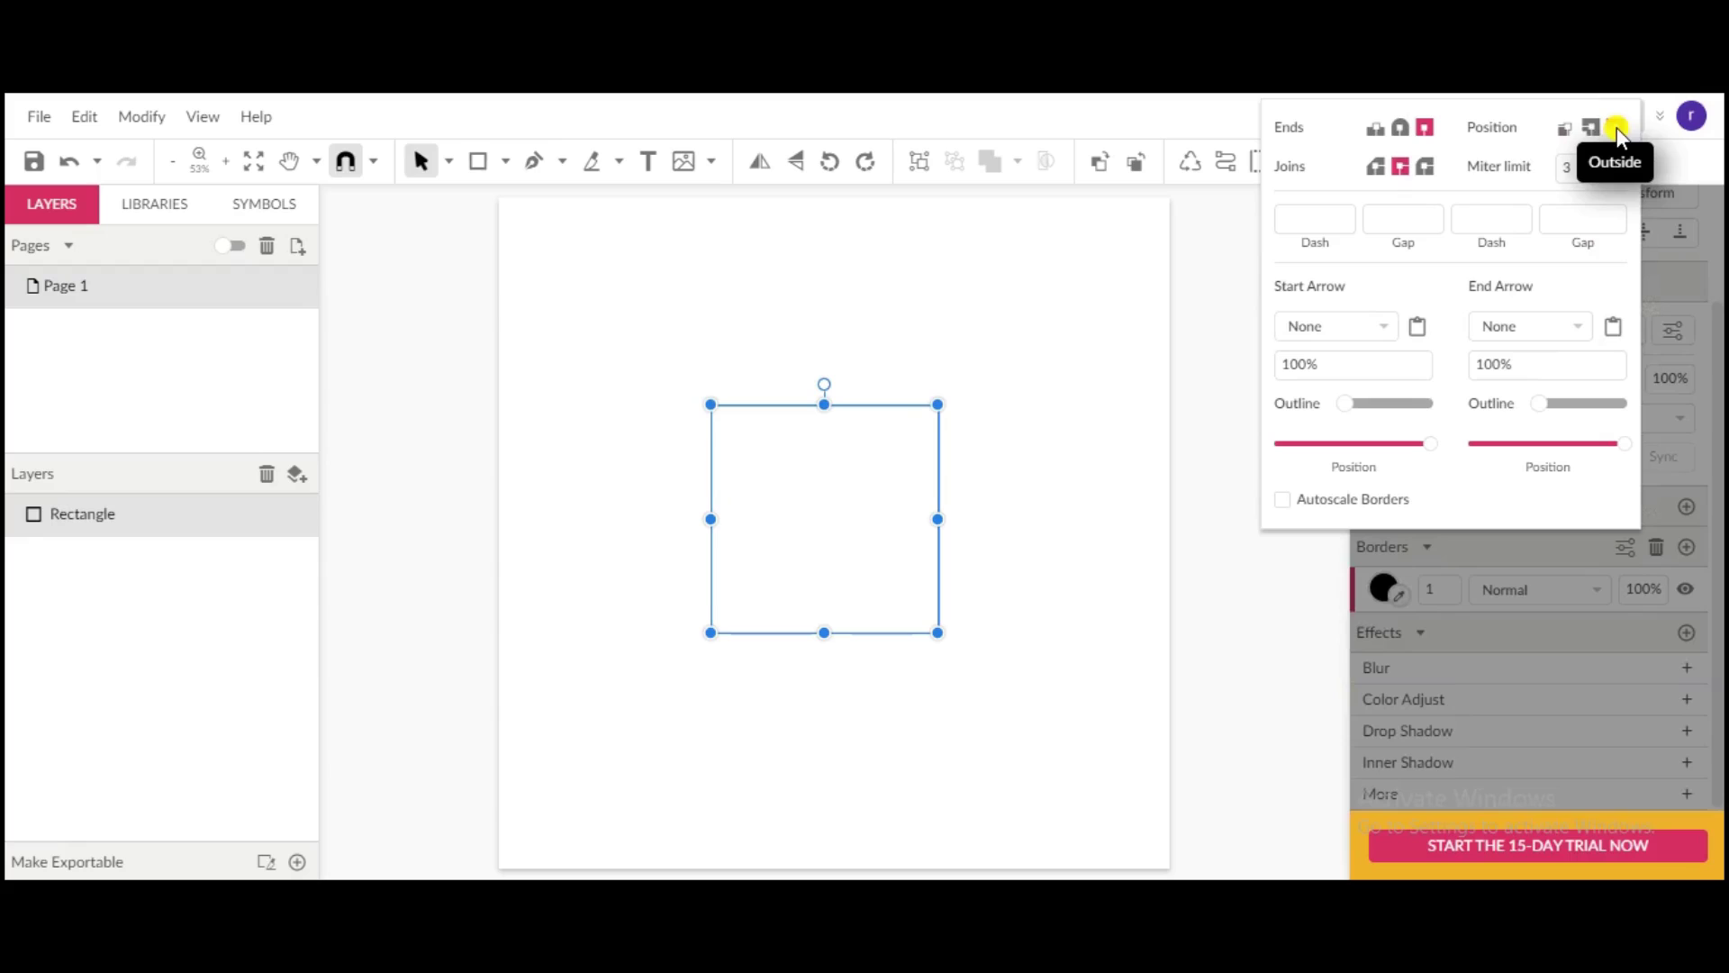
{"action": "left_click", "coordinate": [1479, 584]}
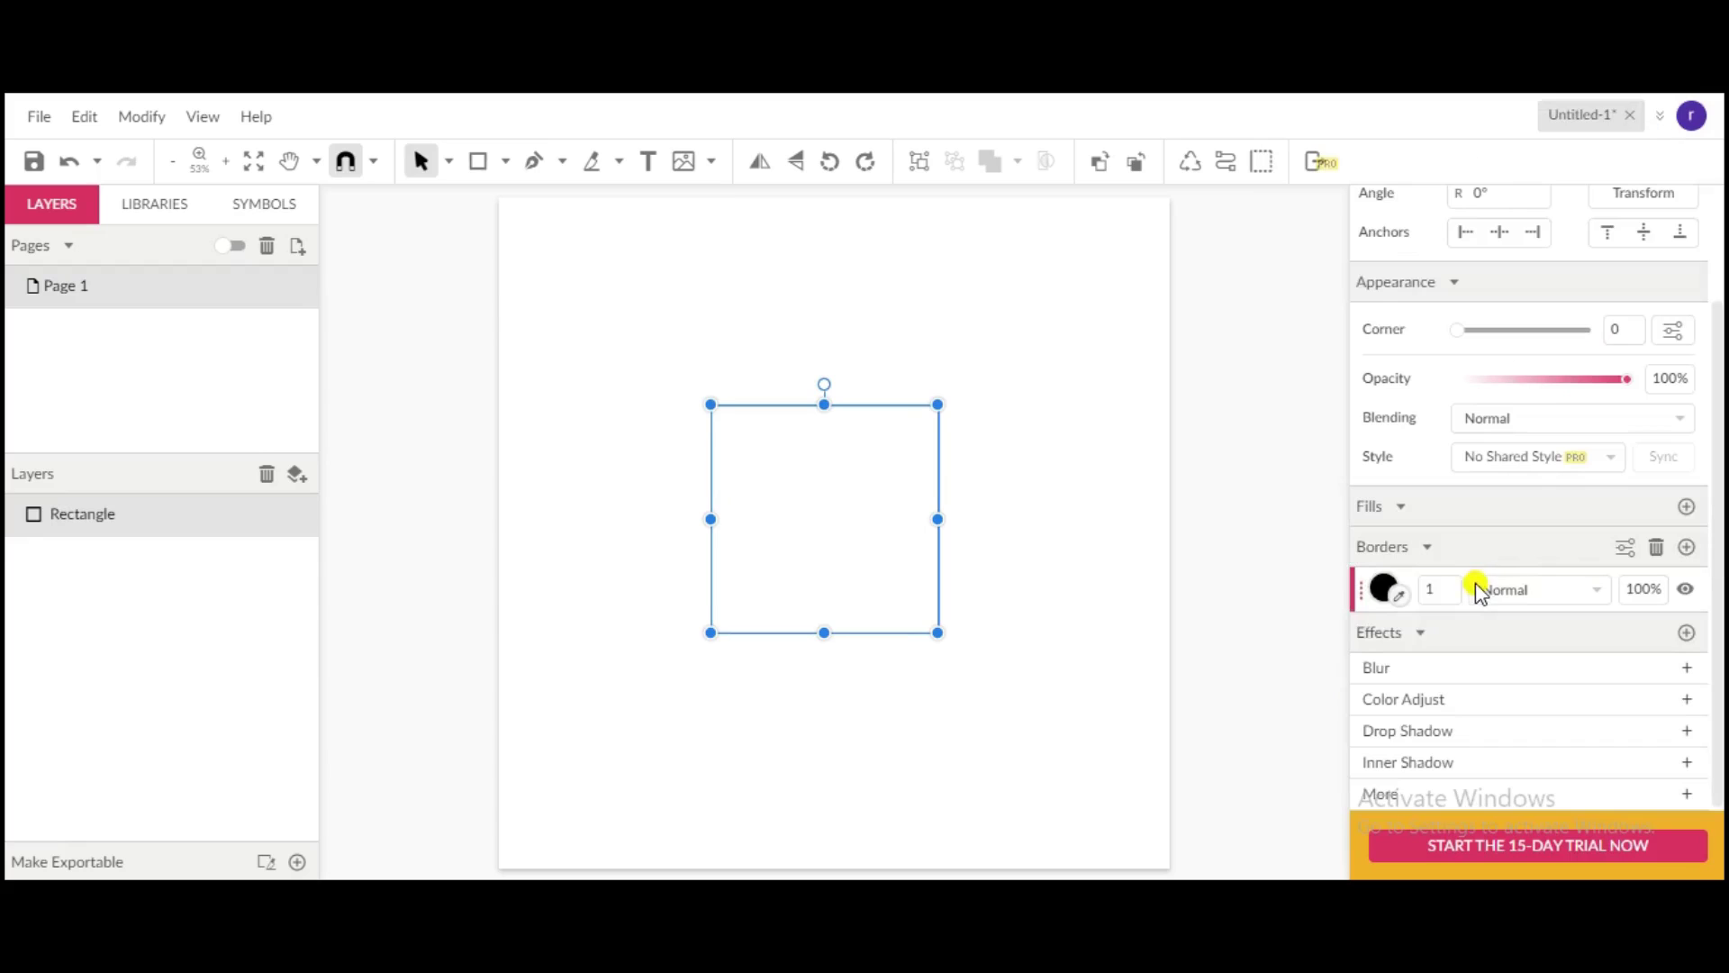
{"action": "left_click_drag", "start_coordinate": [1452, 587], "coordinate": [1461, 539]}
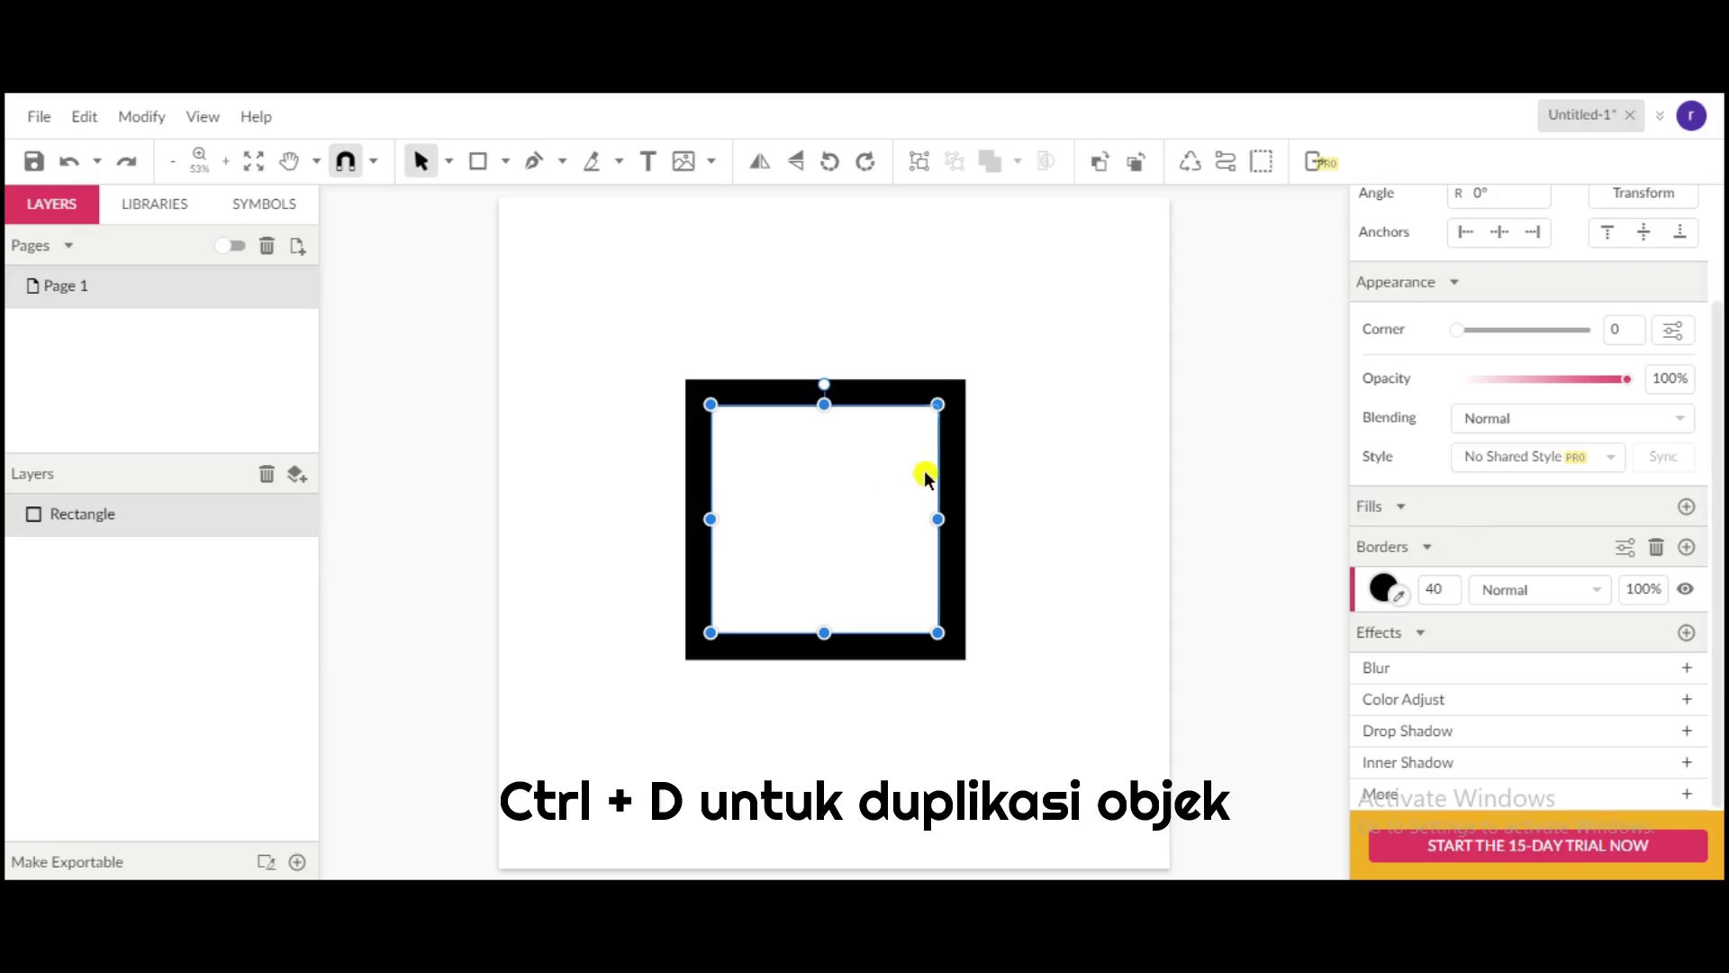
- Duplicate the bordered square and rotate the copy to -45° to form an eight-pointed star
{"action": "left_click", "coordinate": [1004, 501]}
{"action": "left_click", "coordinate": [943, 495]}
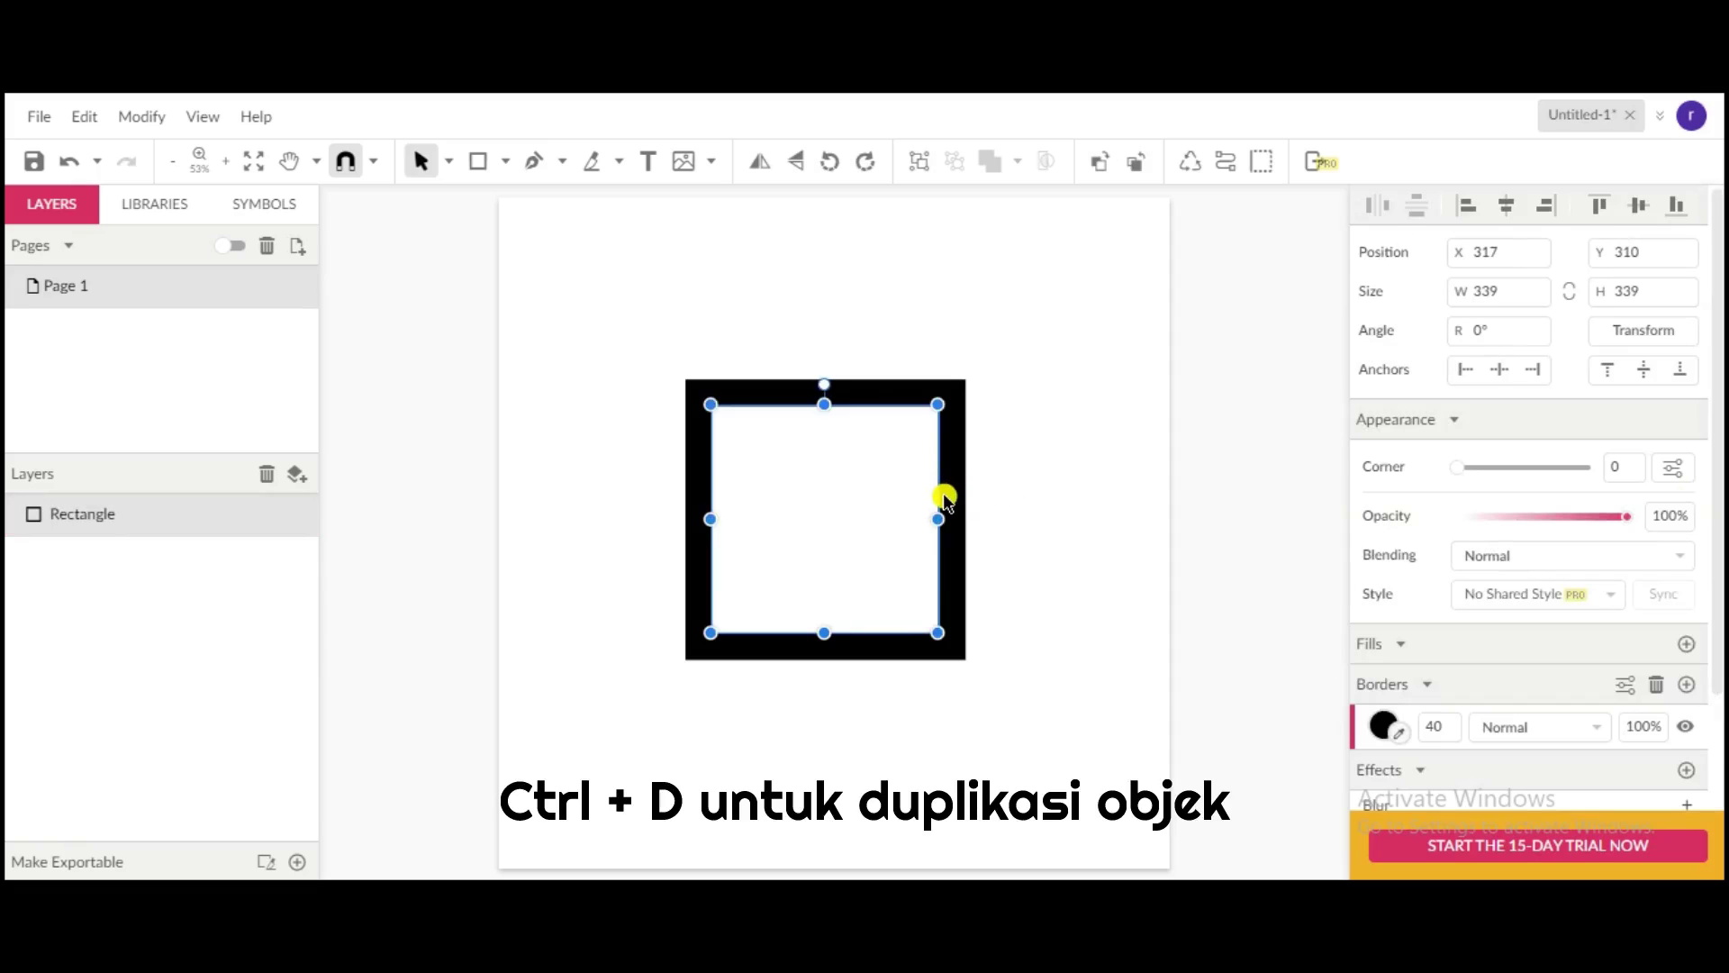
{"action": "key", "text": "ctrl+d"}
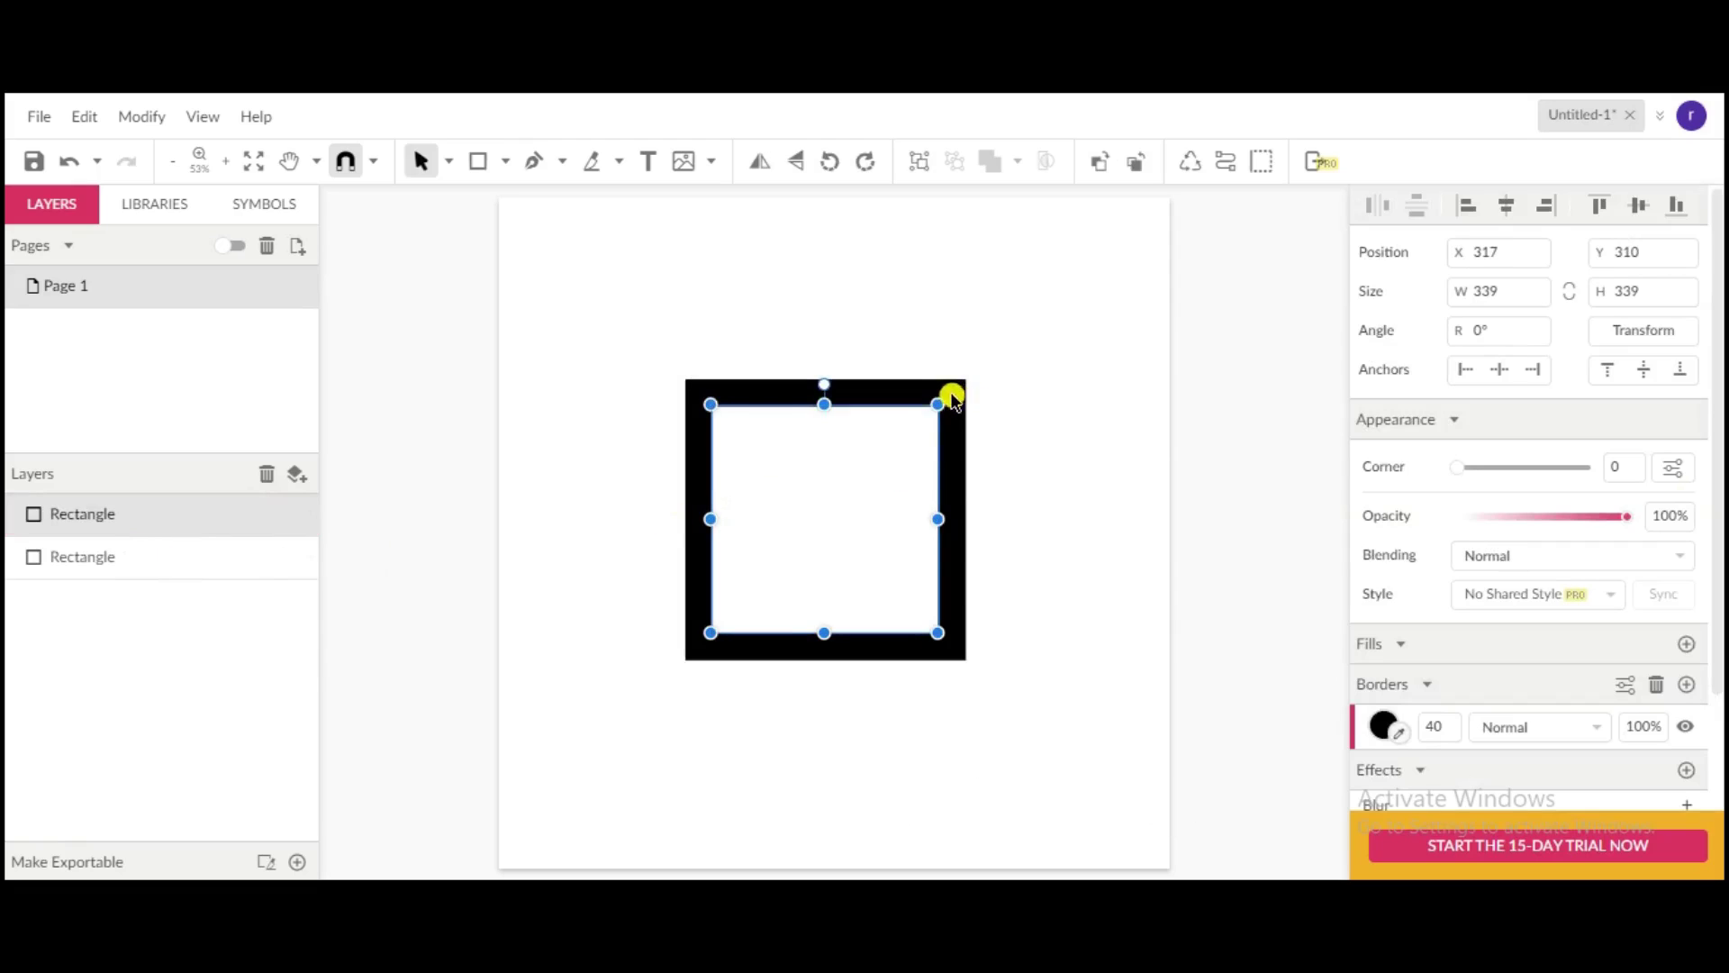
{"action": "left_click_drag", "start_coordinate": [945, 399], "coordinate": [1034, 534]}
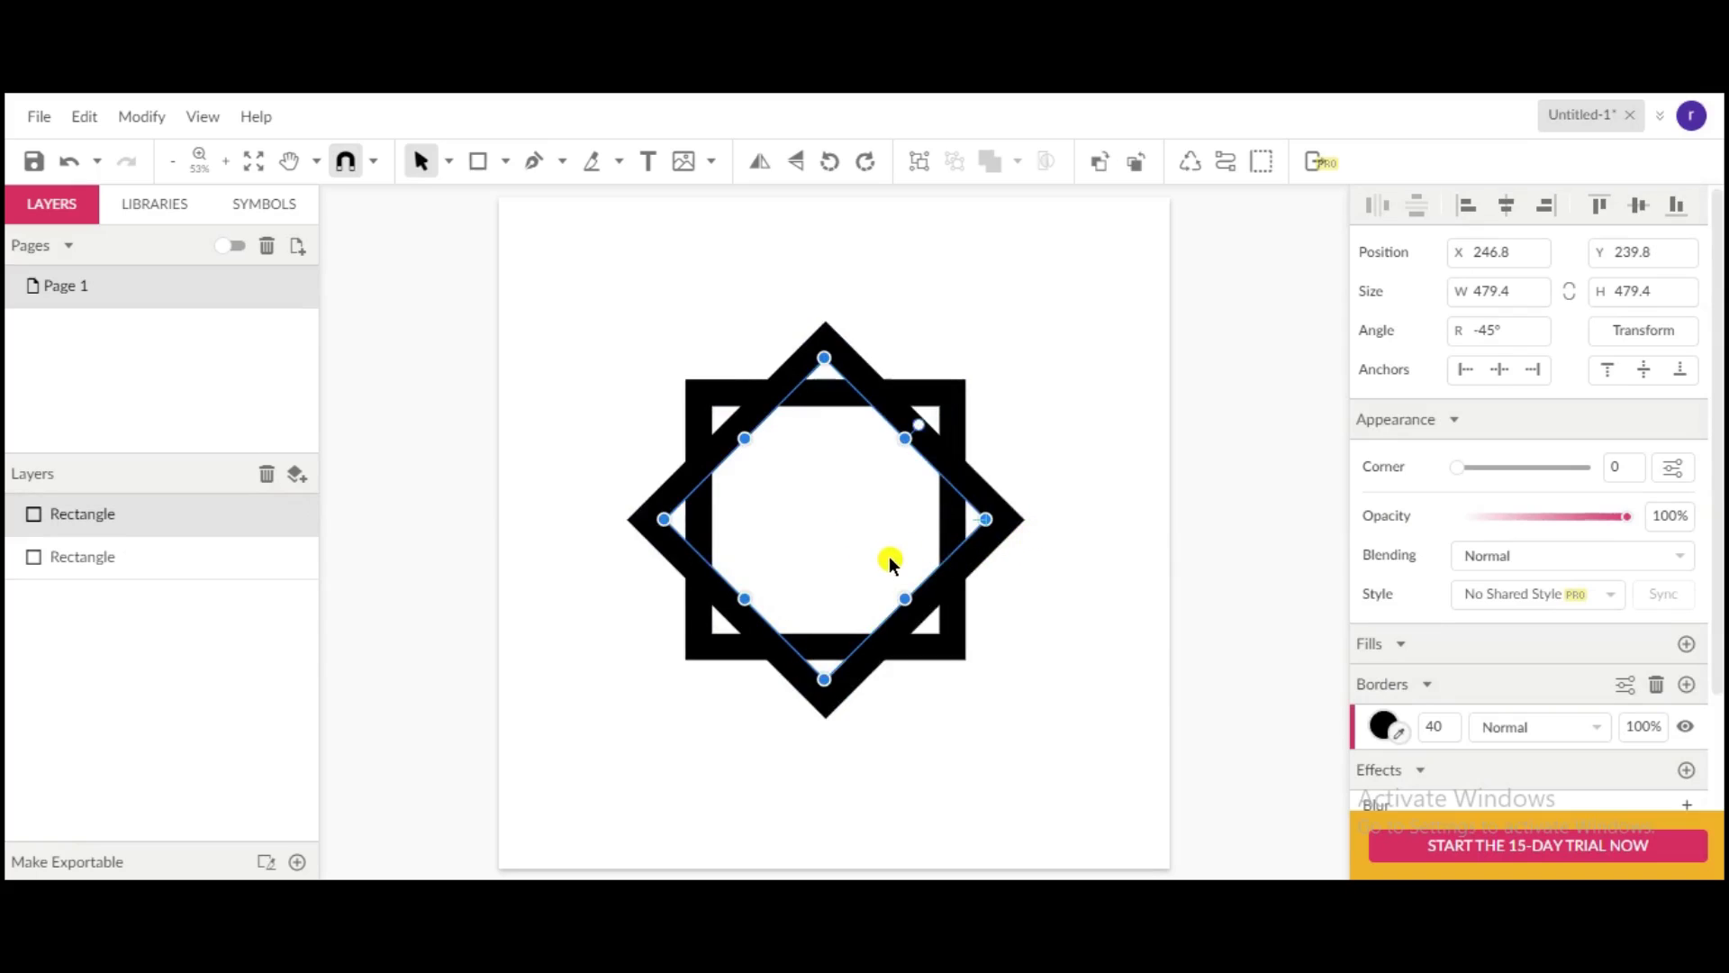
- Vectorize the borders of both squares and lower their opacity to 48%
{"action": "left_click", "coordinate": [603, 279]}
{"action": "left_click_drag", "start_coordinate": [604, 279], "coordinate": [1050, 711]}
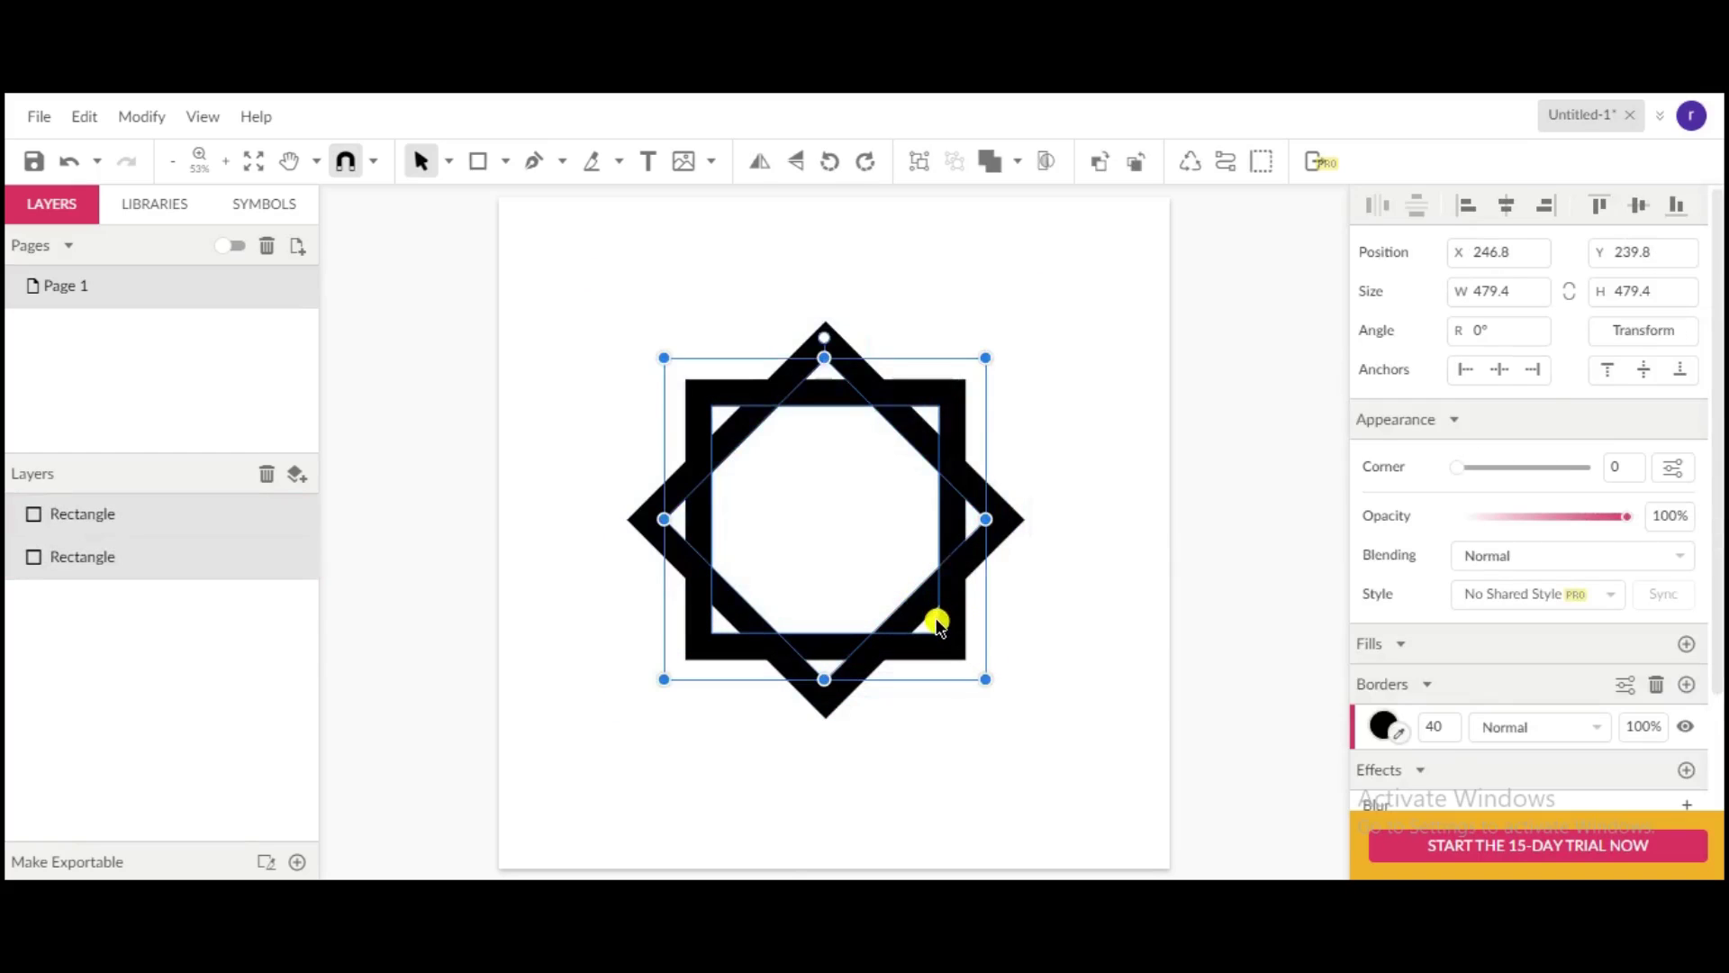
{"action": "right_click", "coordinate": [936, 623]}
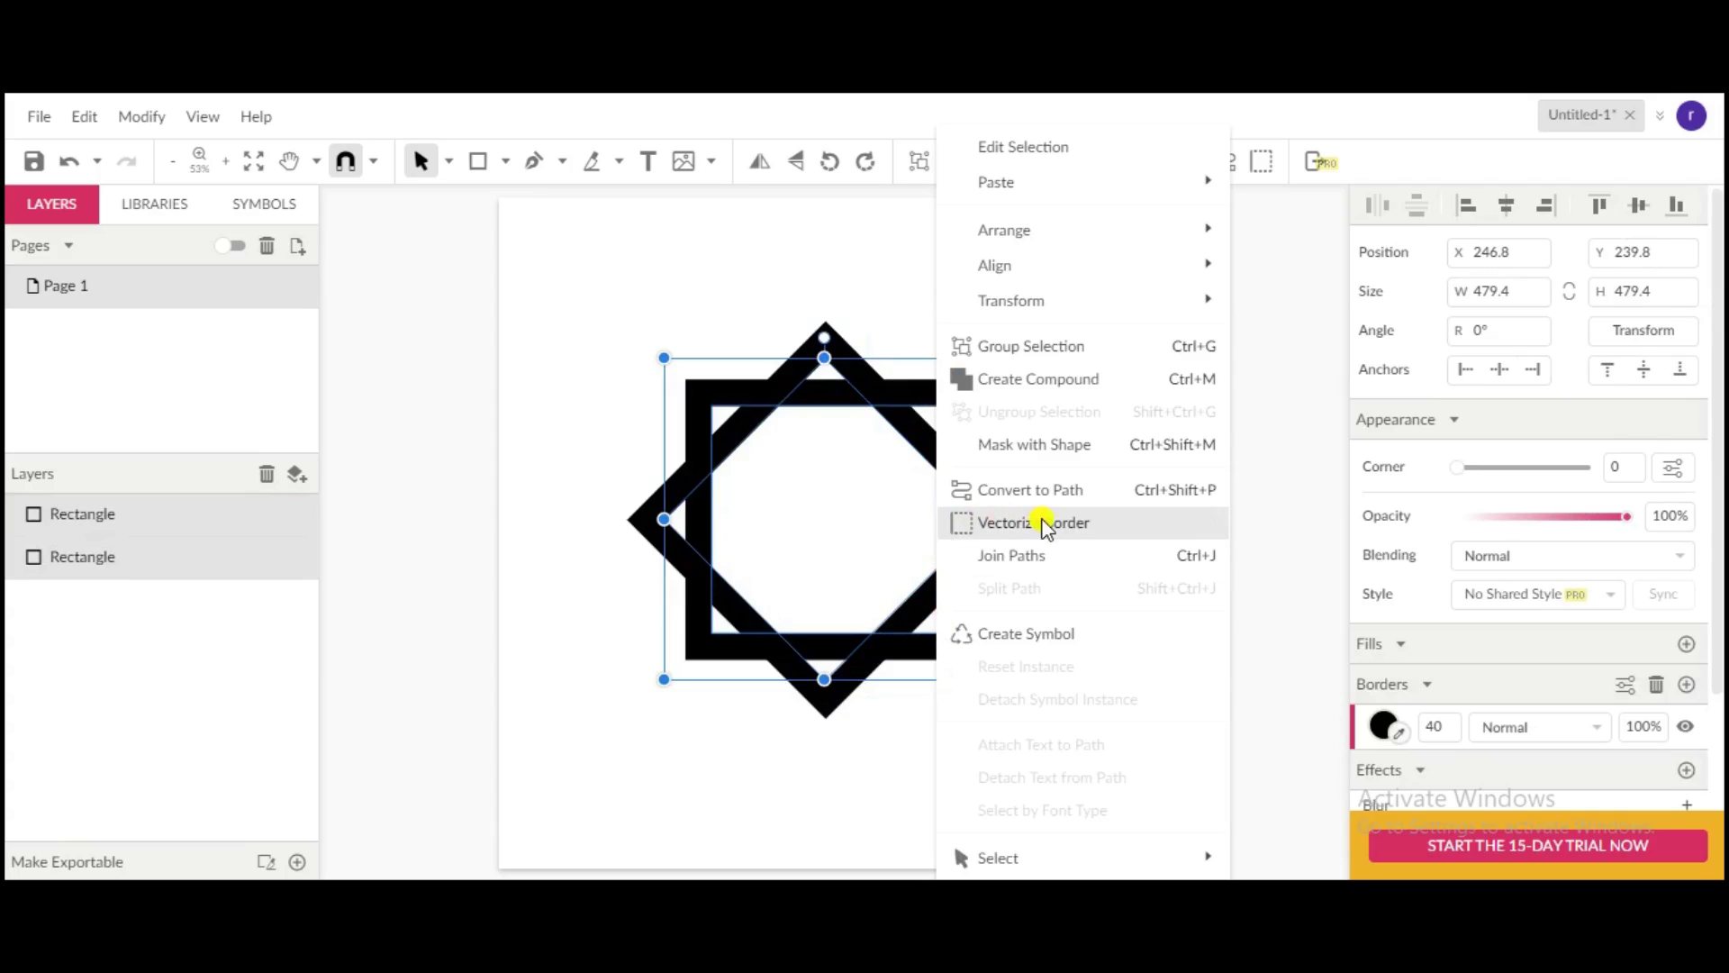
{"action": "left_click", "coordinate": [1043, 522]}
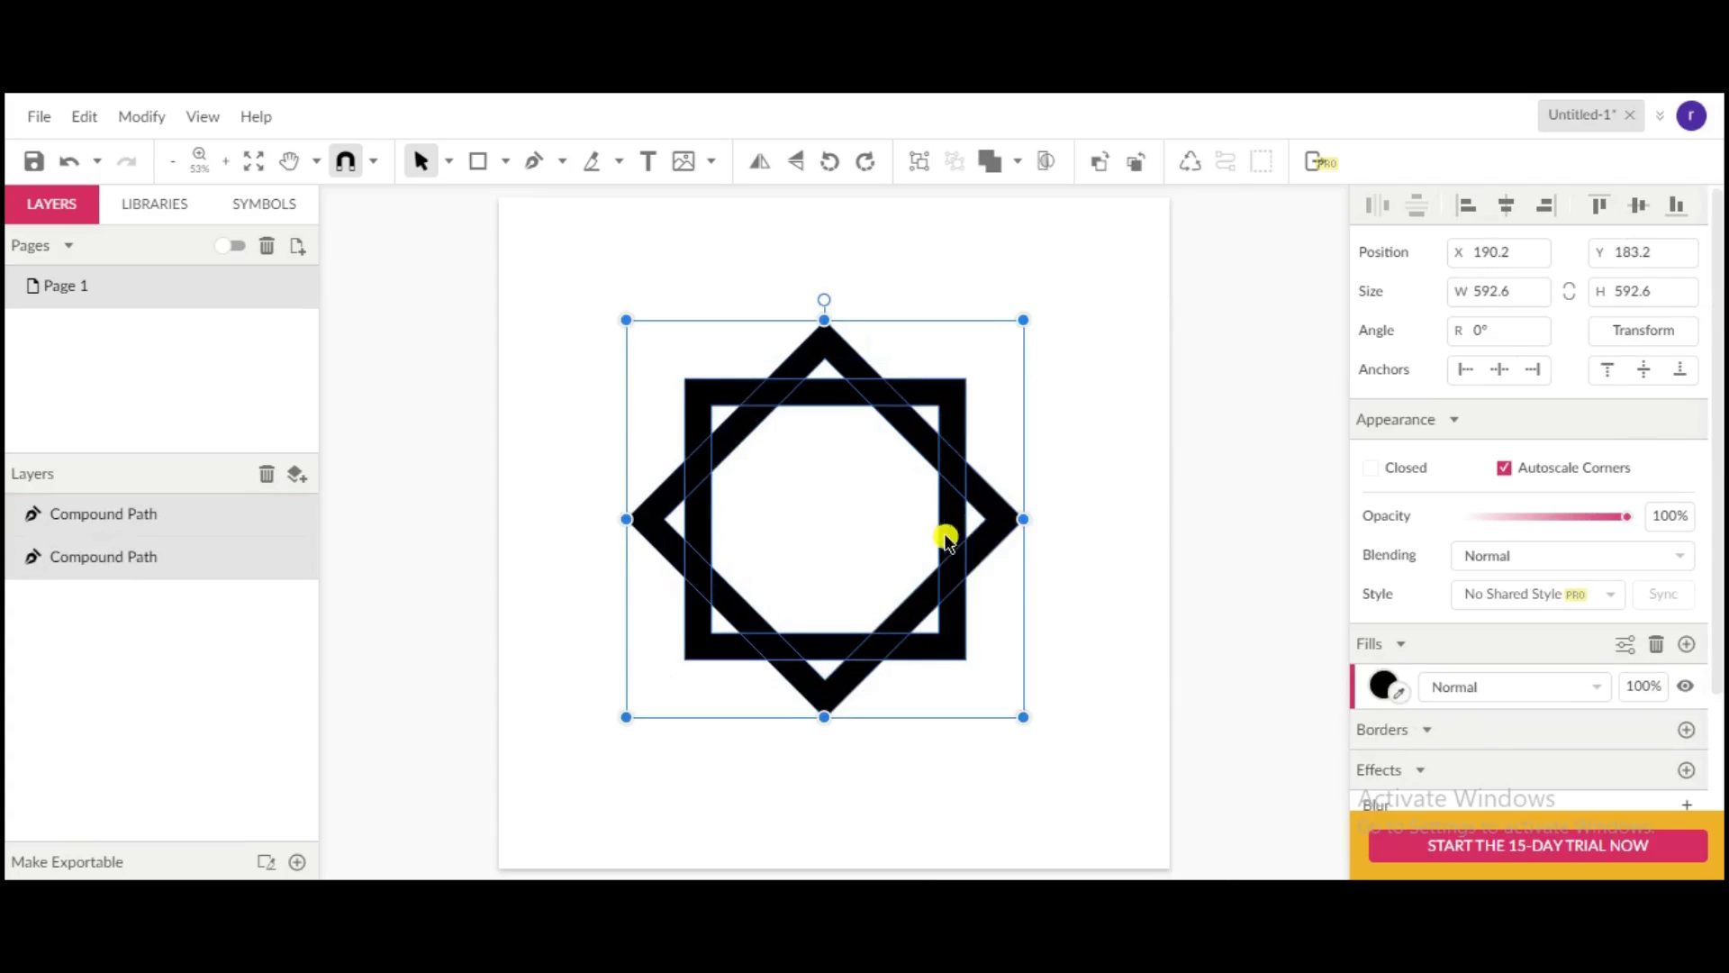
{"action": "left_click_drag", "start_coordinate": [1579, 519], "coordinate": [1538, 520]}
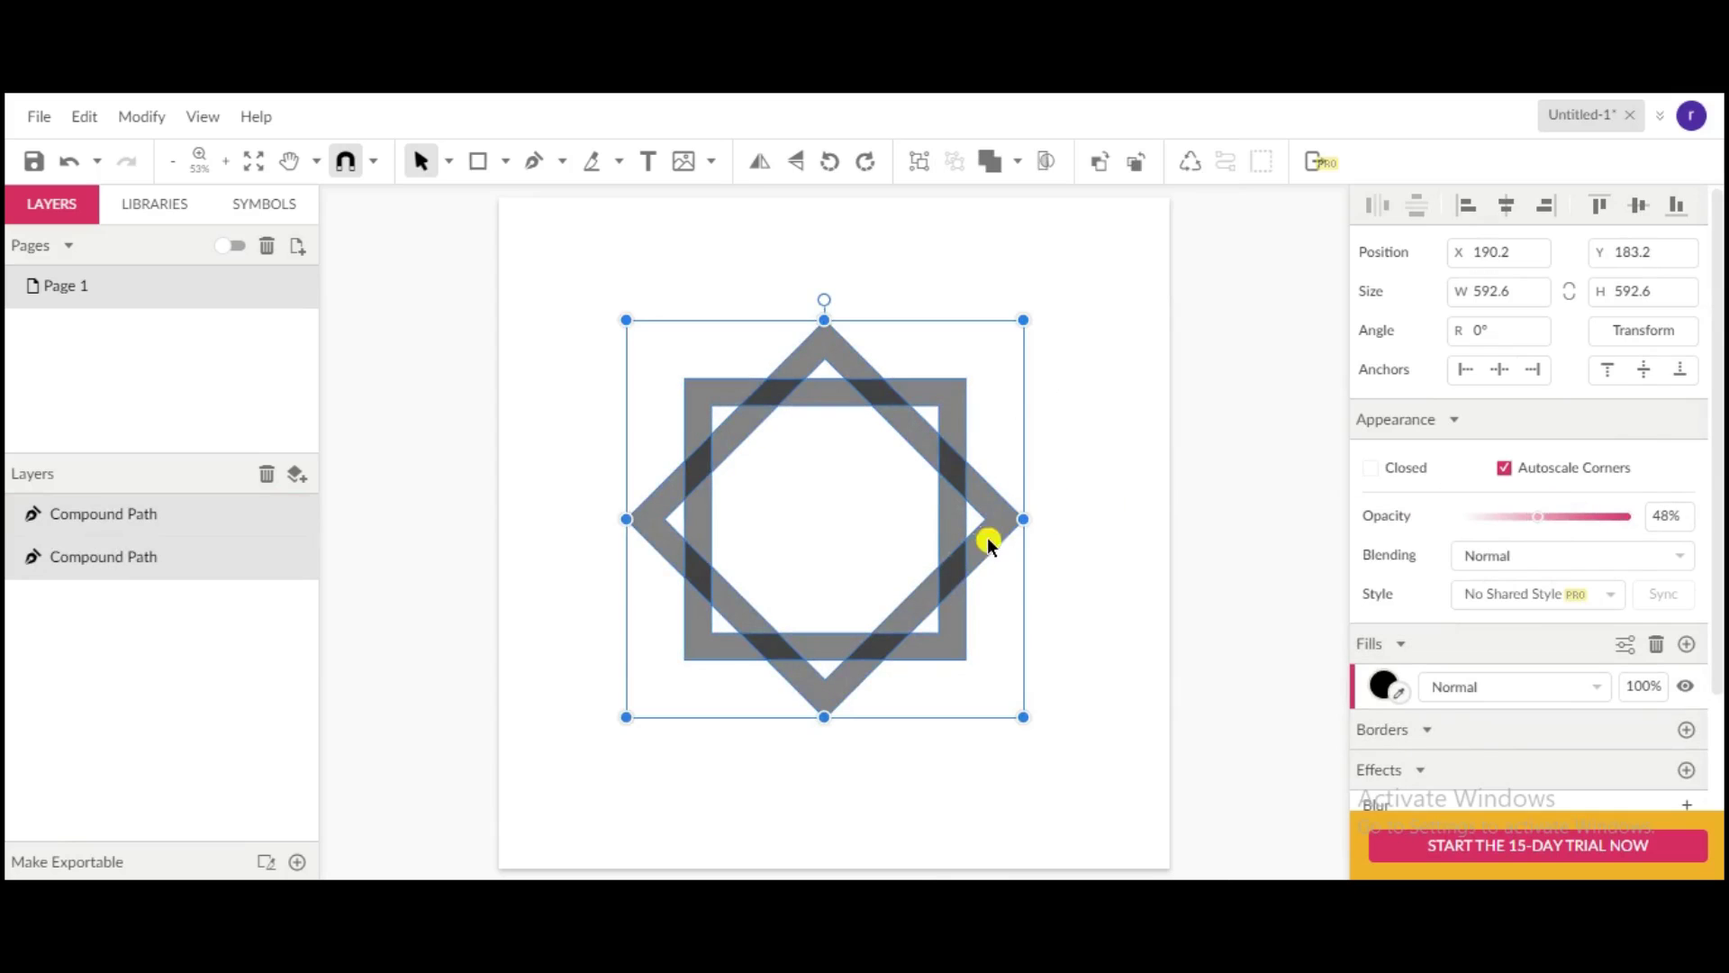
{"action": "left_click", "coordinate": [1052, 602]}
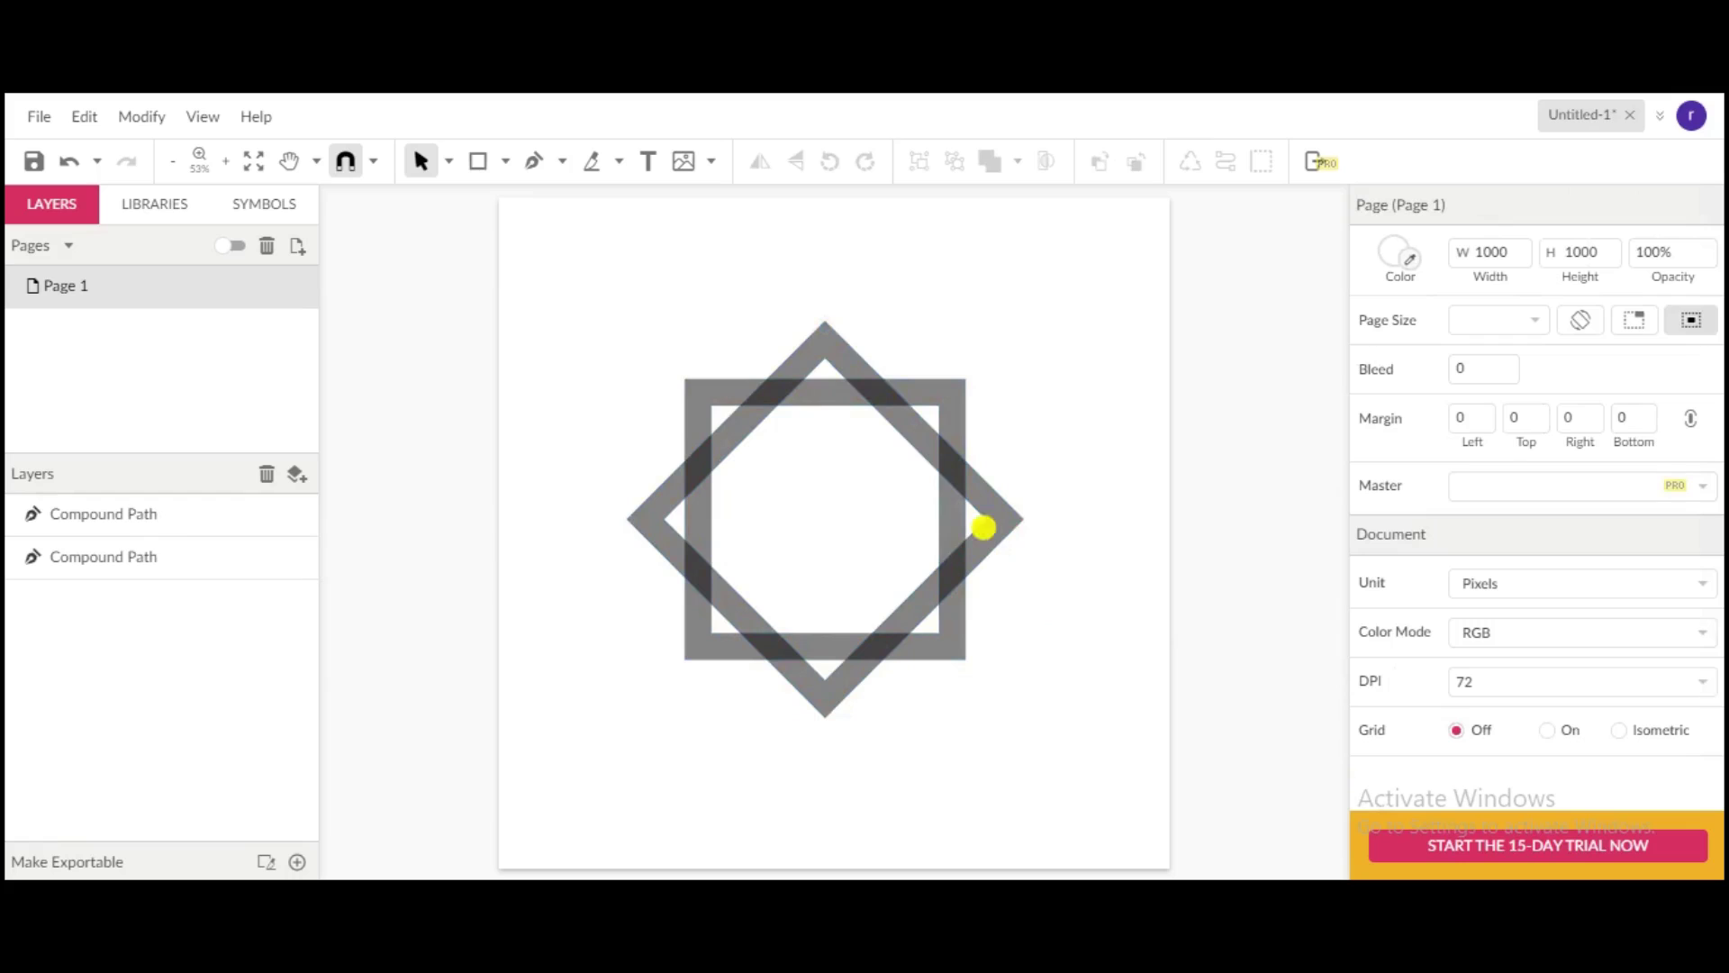
- Duplicate the rotated diamond frame and slice the copy into eight pieces with Knife cuts along its vertical, horizontal and two diagonal axes
{"action": "left_click", "coordinate": [849, 357]}
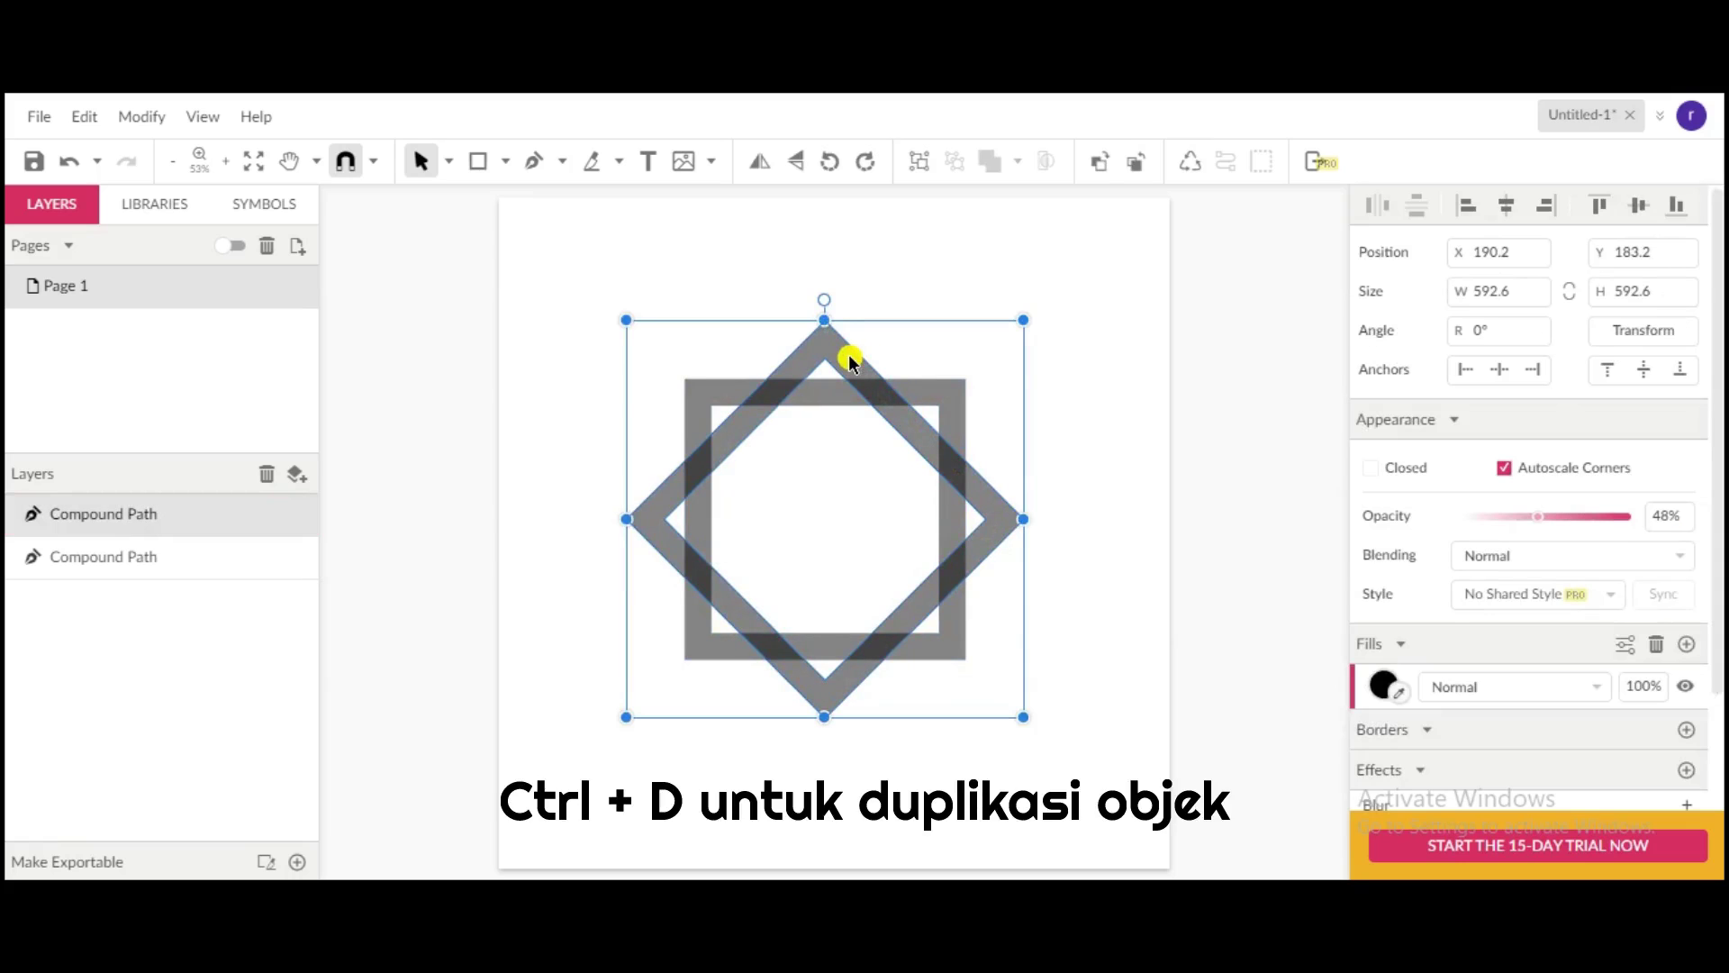
{"action": "key", "text": "ctrl+d"}
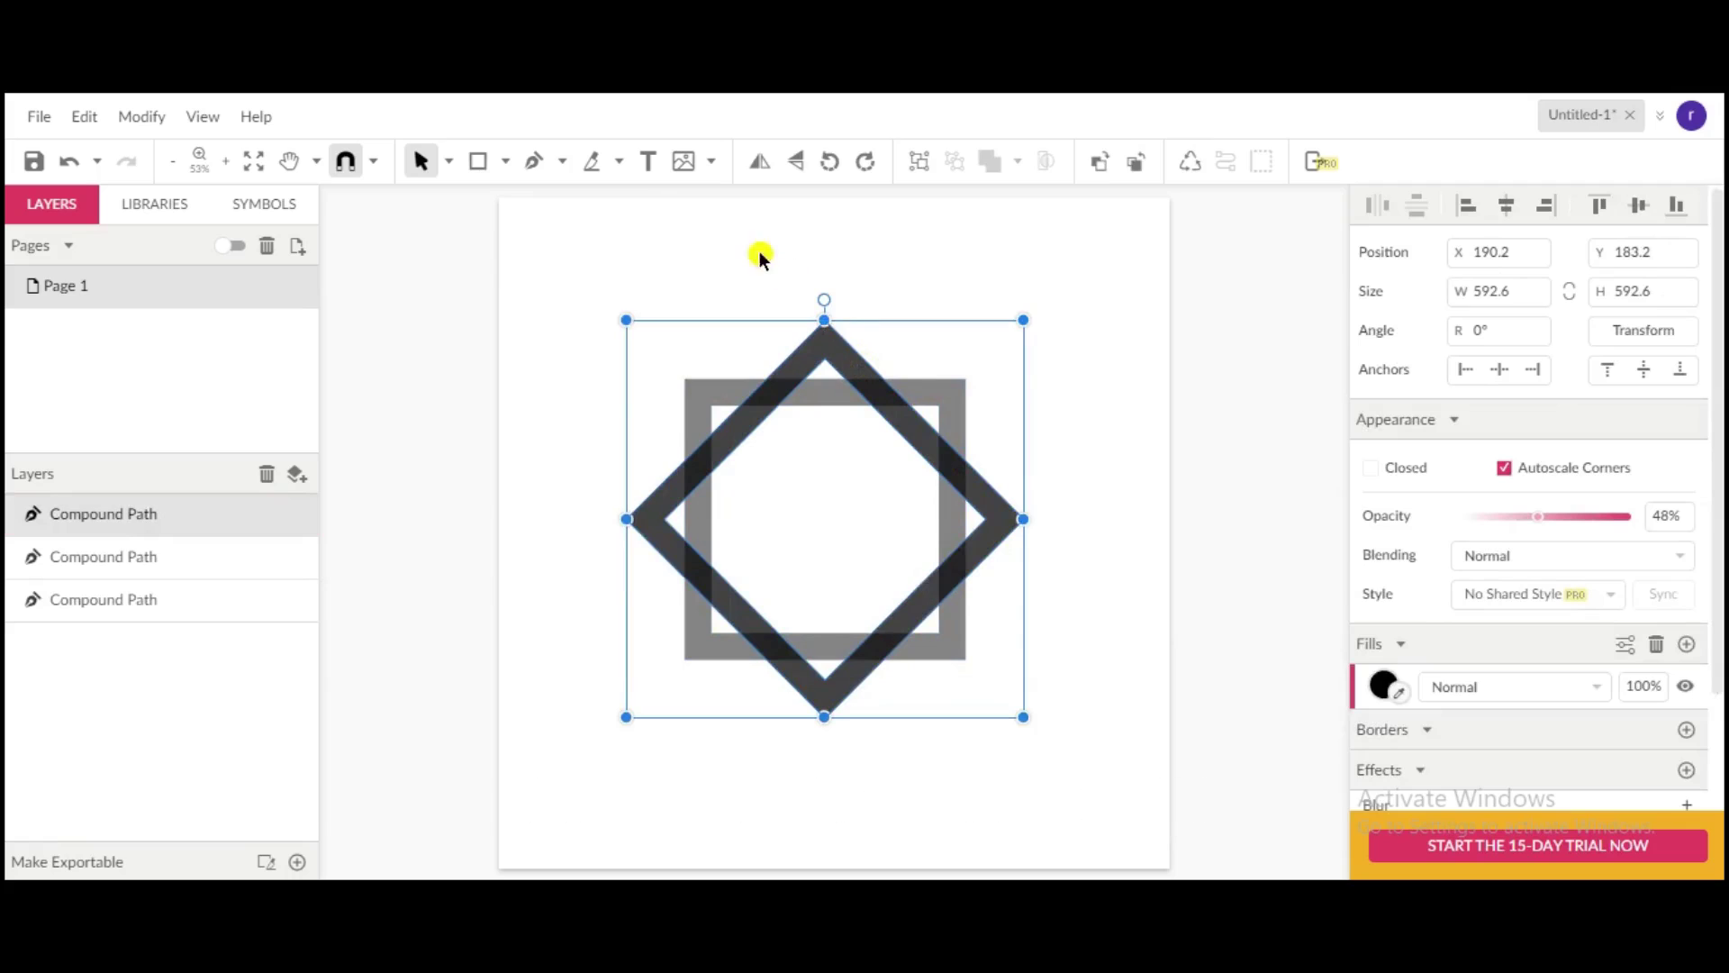
{"action": "left_click", "coordinate": [591, 162]}
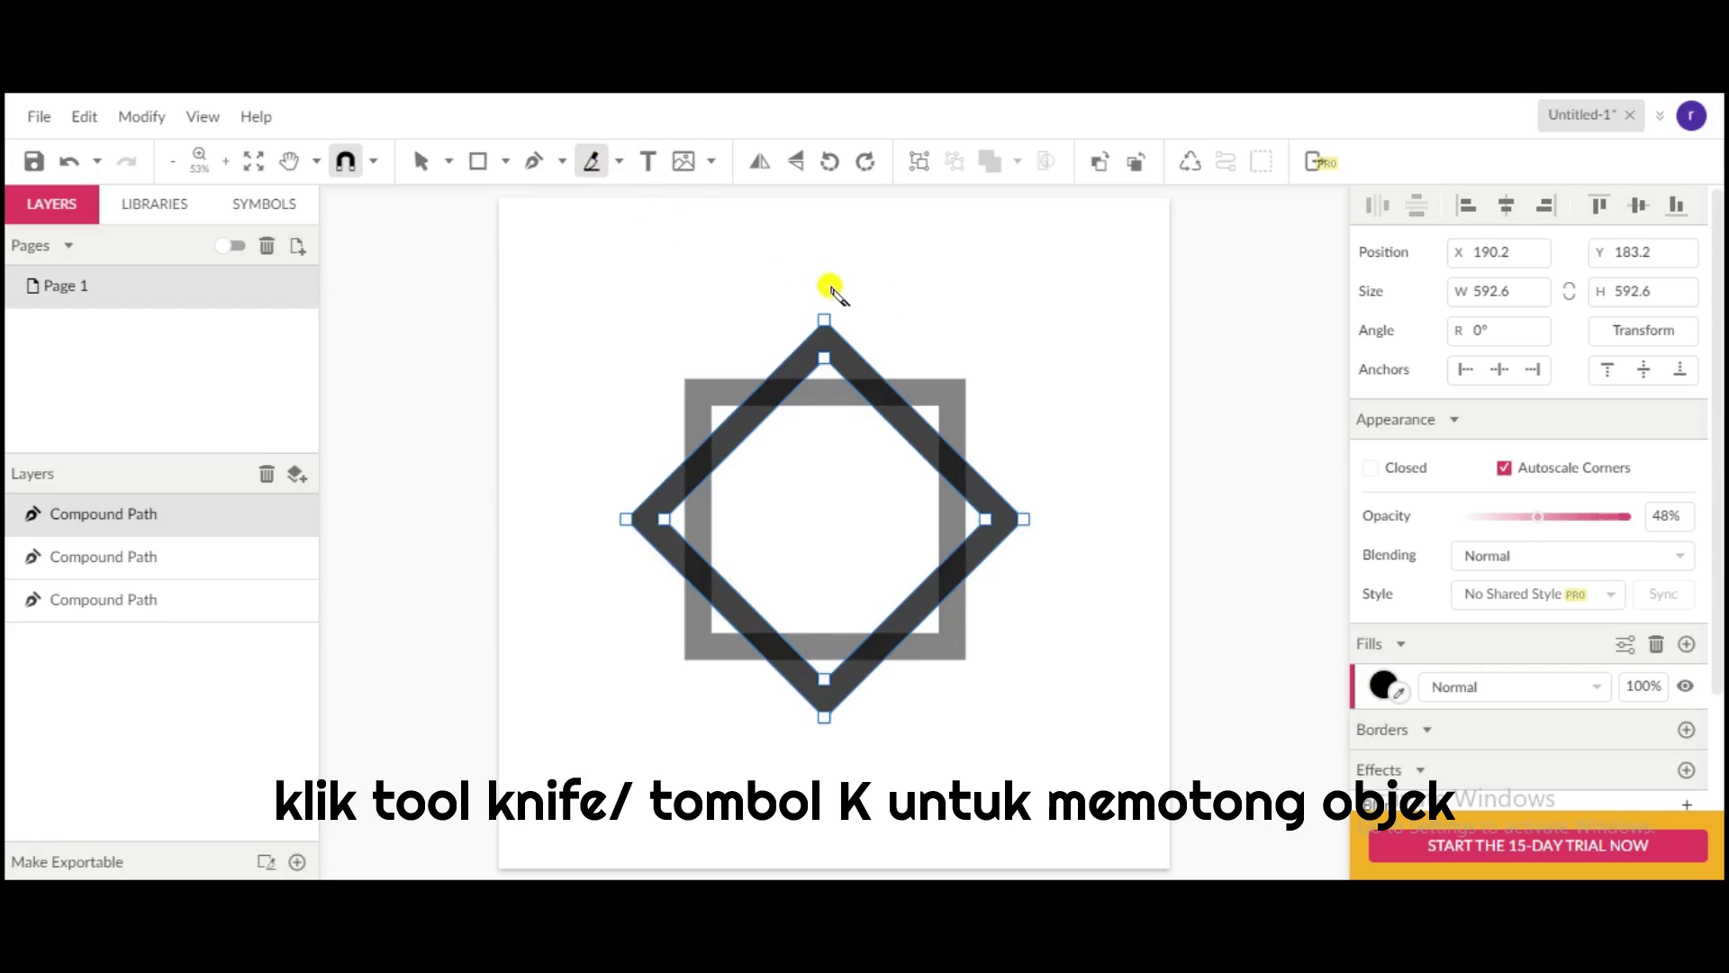
{"action": "mouse_move", "coordinate": [824, 277]}
{"action": "left_mouse_down"}
{"action": "mouse_move", "coordinate": [865, 766]}
{"action": "mouse_move", "coordinate": [875, 744]}
{"action": "left_mouse_up"}
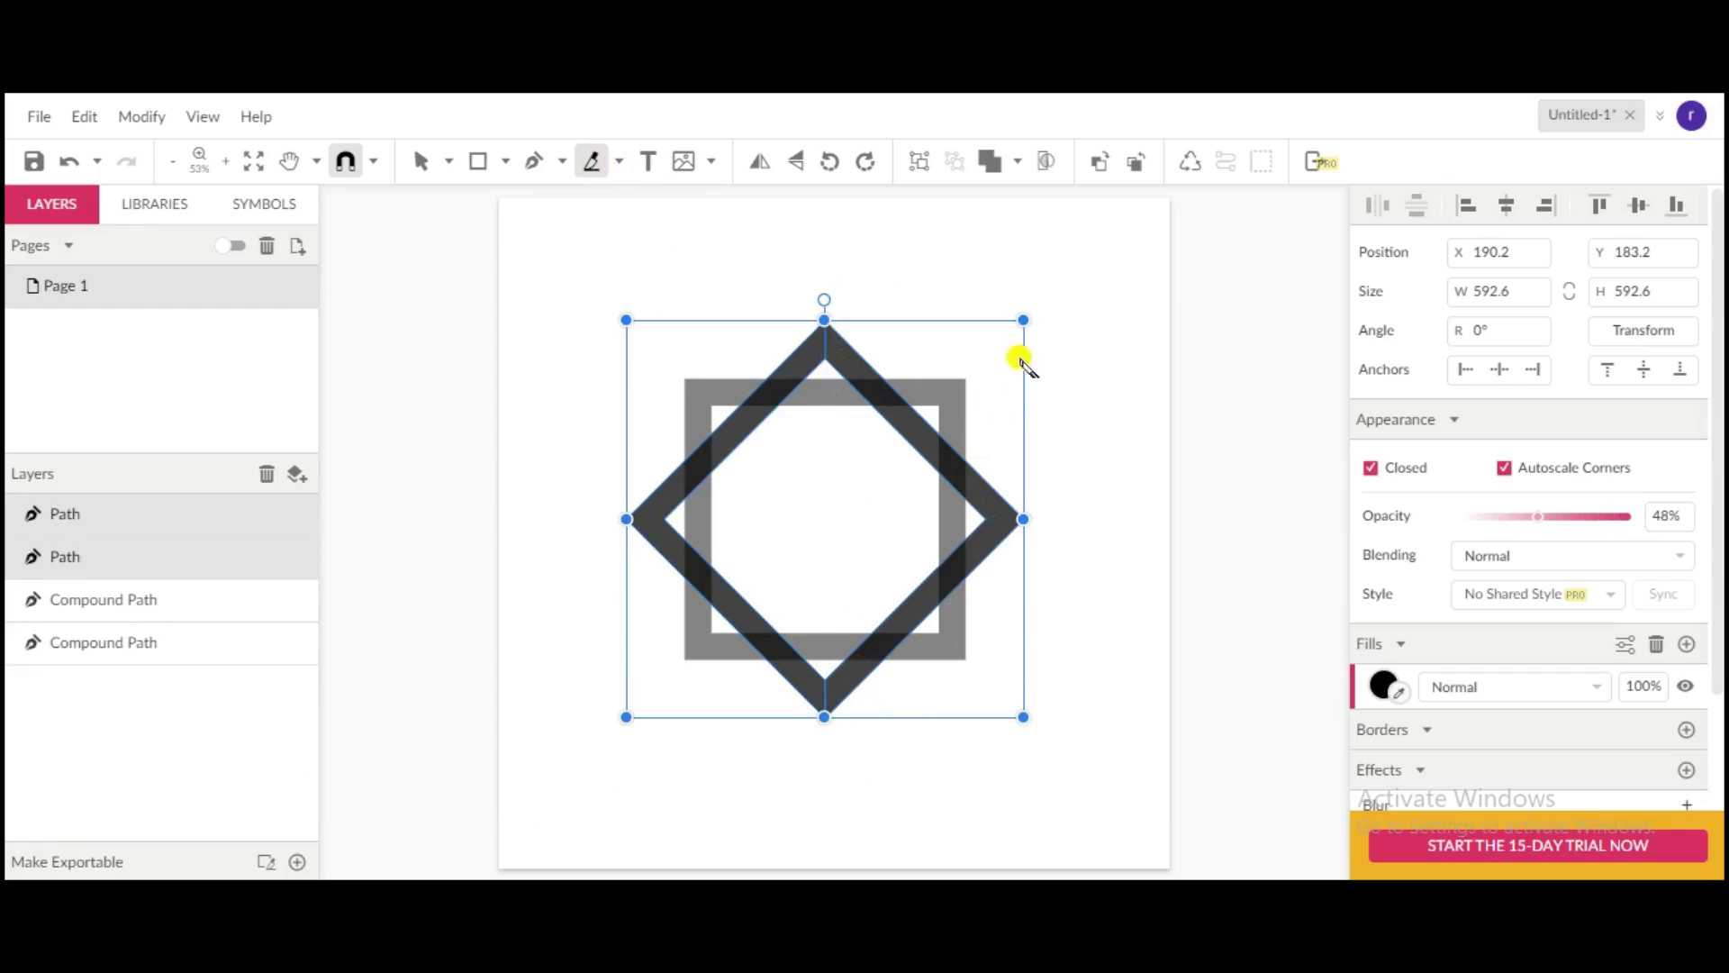
{"action": "left_click_drag", "start_coordinate": [1026, 321], "coordinate": [626, 716]}
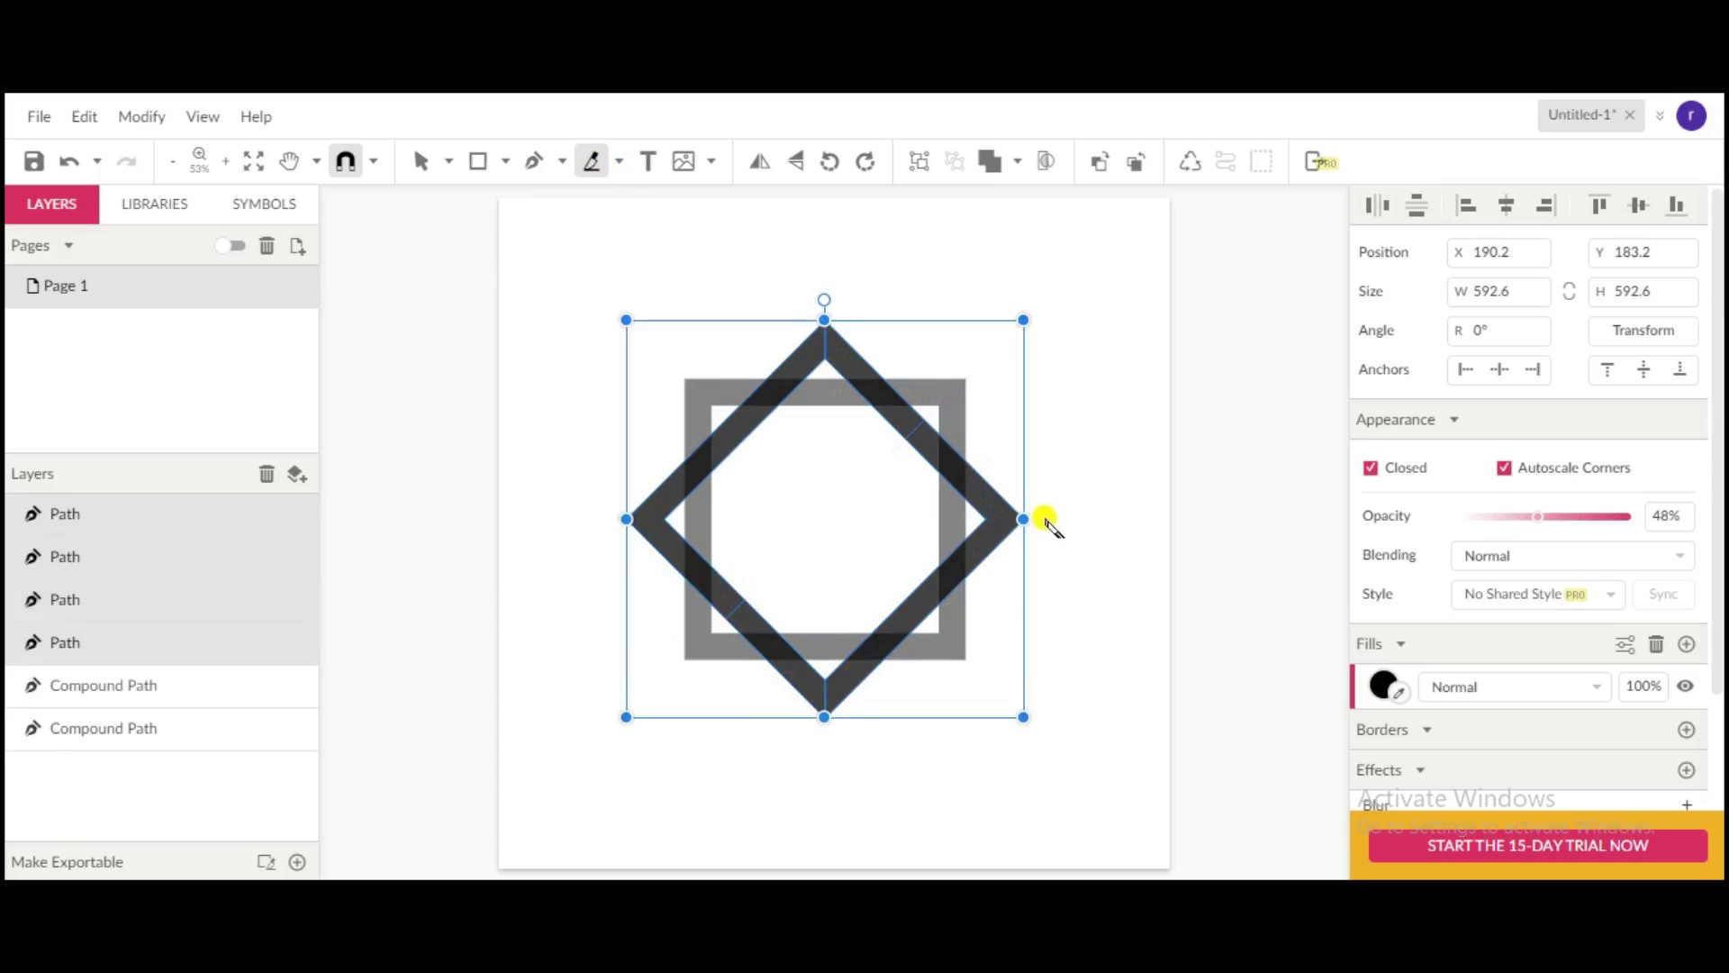
{"action": "left_click_drag", "start_coordinate": [1045, 521], "coordinate": [591, 519]}
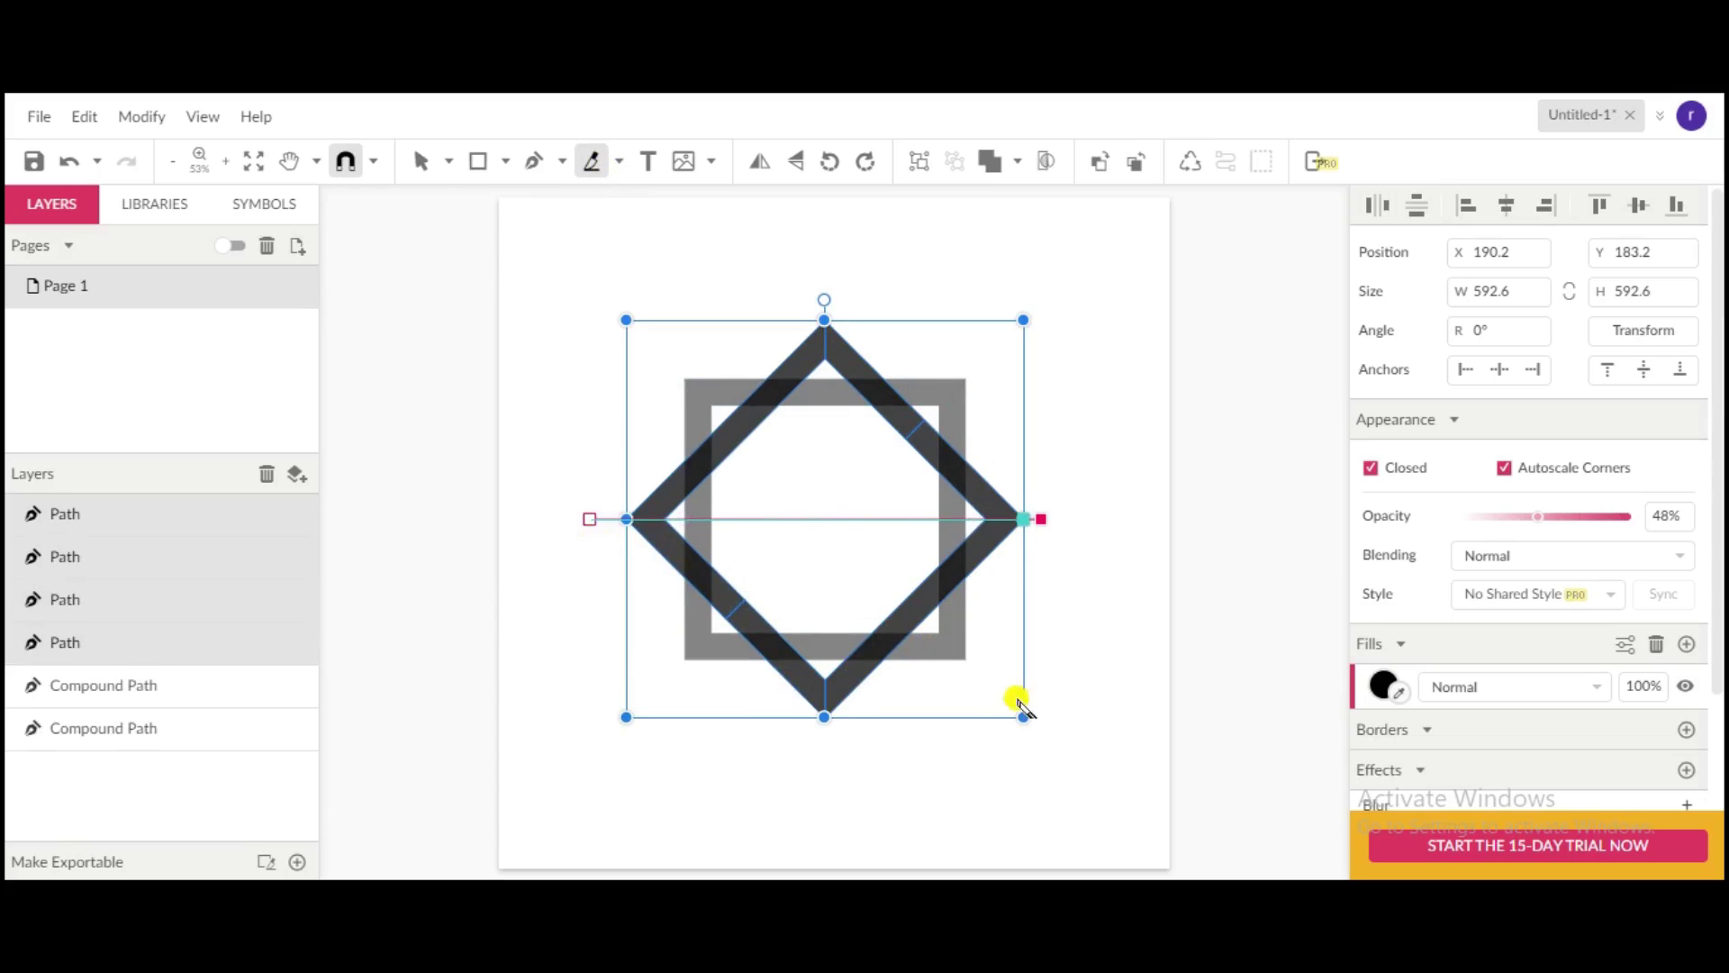
{"action": "mouse_move", "coordinate": [1040, 728]}
{"action": "left_mouse_down"}
{"action": "mouse_move", "coordinate": [939, 594]}
{"action": "mouse_move", "coordinate": [618, 324]}
{"action": "mouse_move", "coordinate": [694, 359]}
{"action": "left_mouse_up"}
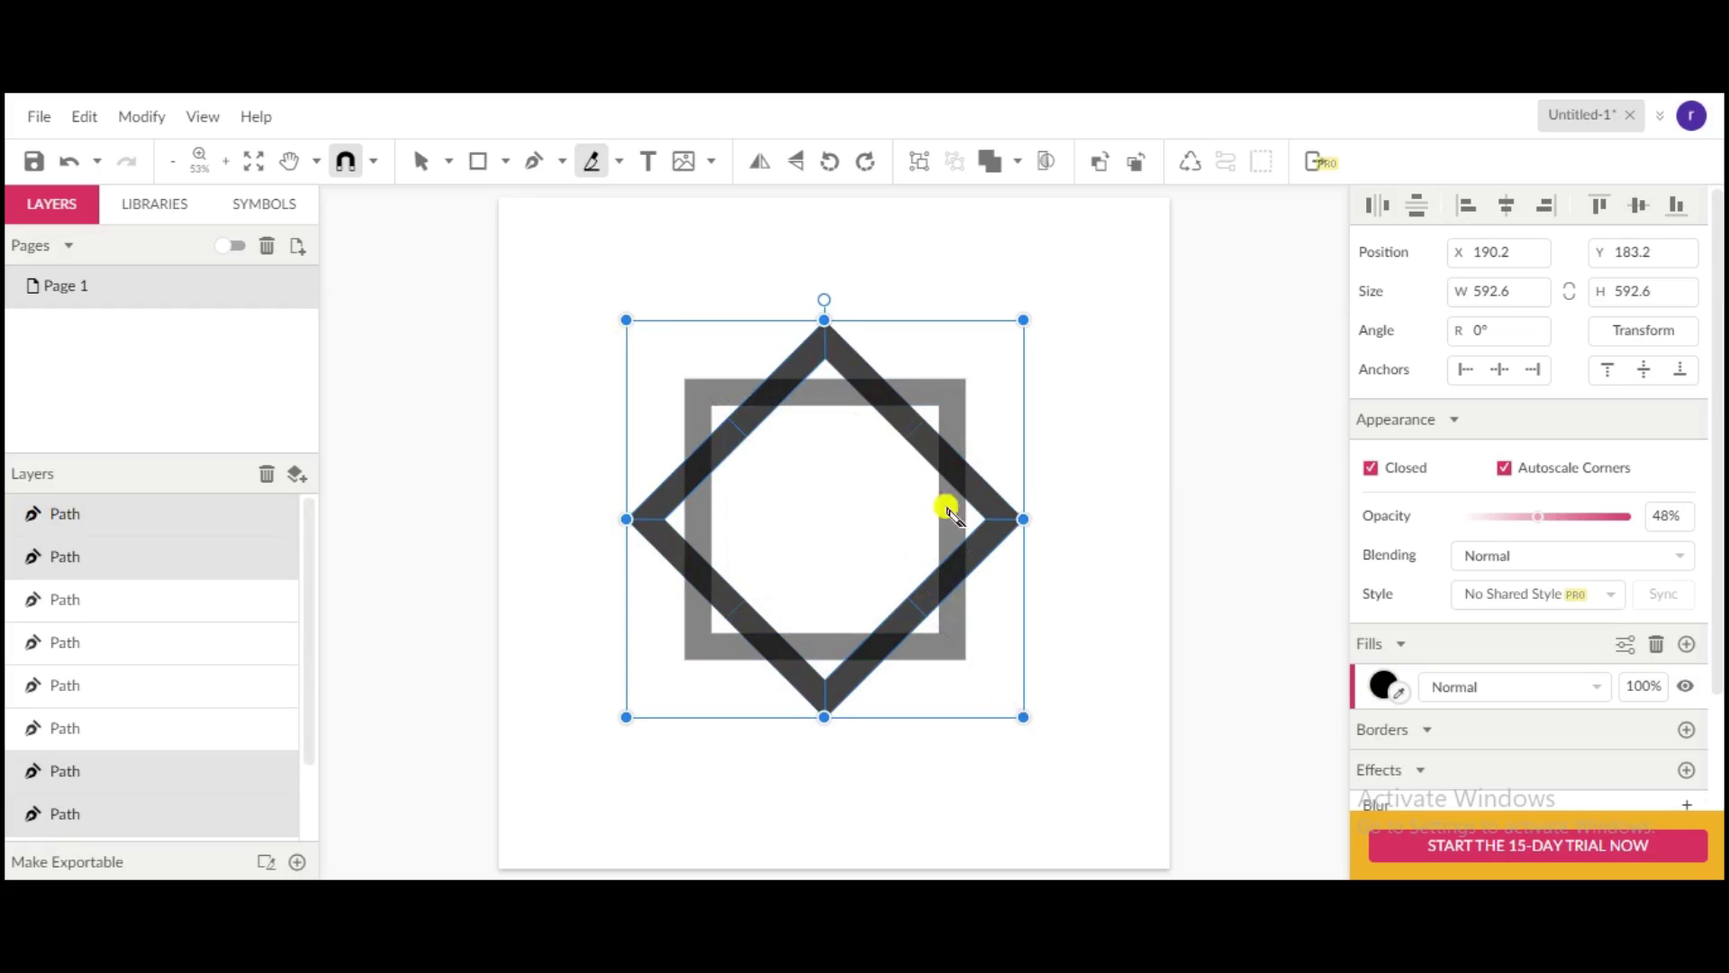
- Delete every other piece of the sliced diamond copy, starting with the upper half of its upper-left side
{"action": "left_click", "coordinate": [422, 163]}
{"action": "left_click", "coordinate": [652, 361]}
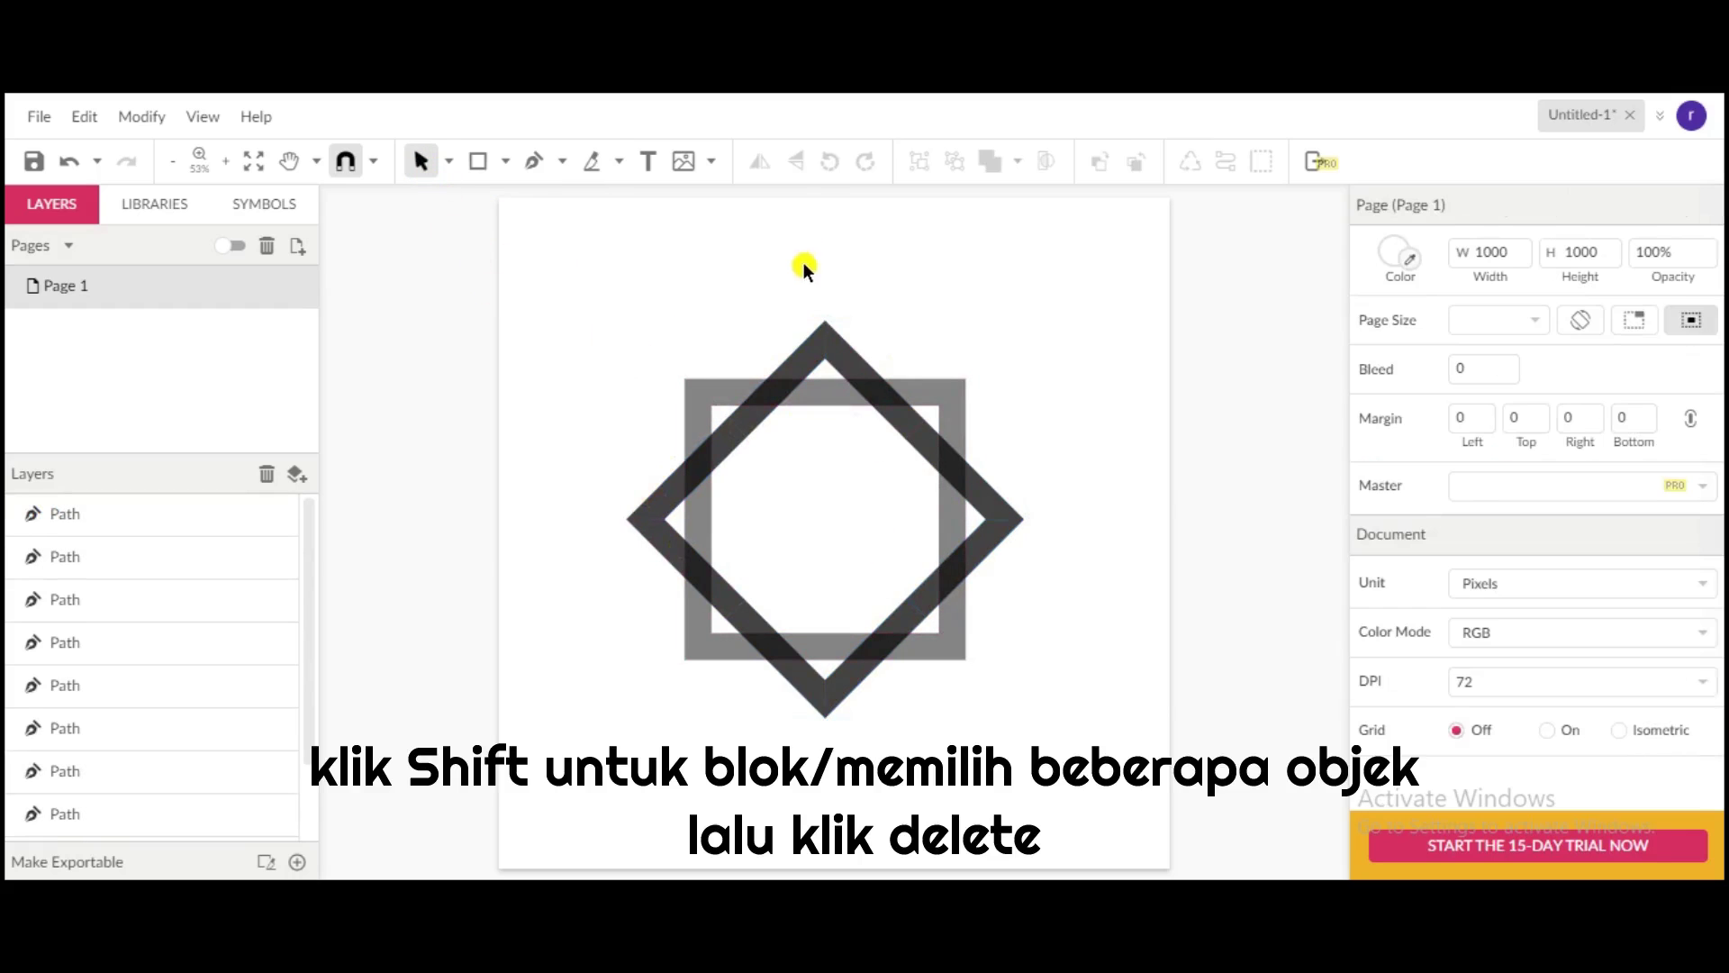
{"action": "left_click", "coordinate": [780, 387]}
{"action": "left_click", "coordinate": [953, 483], "text": "shift"}
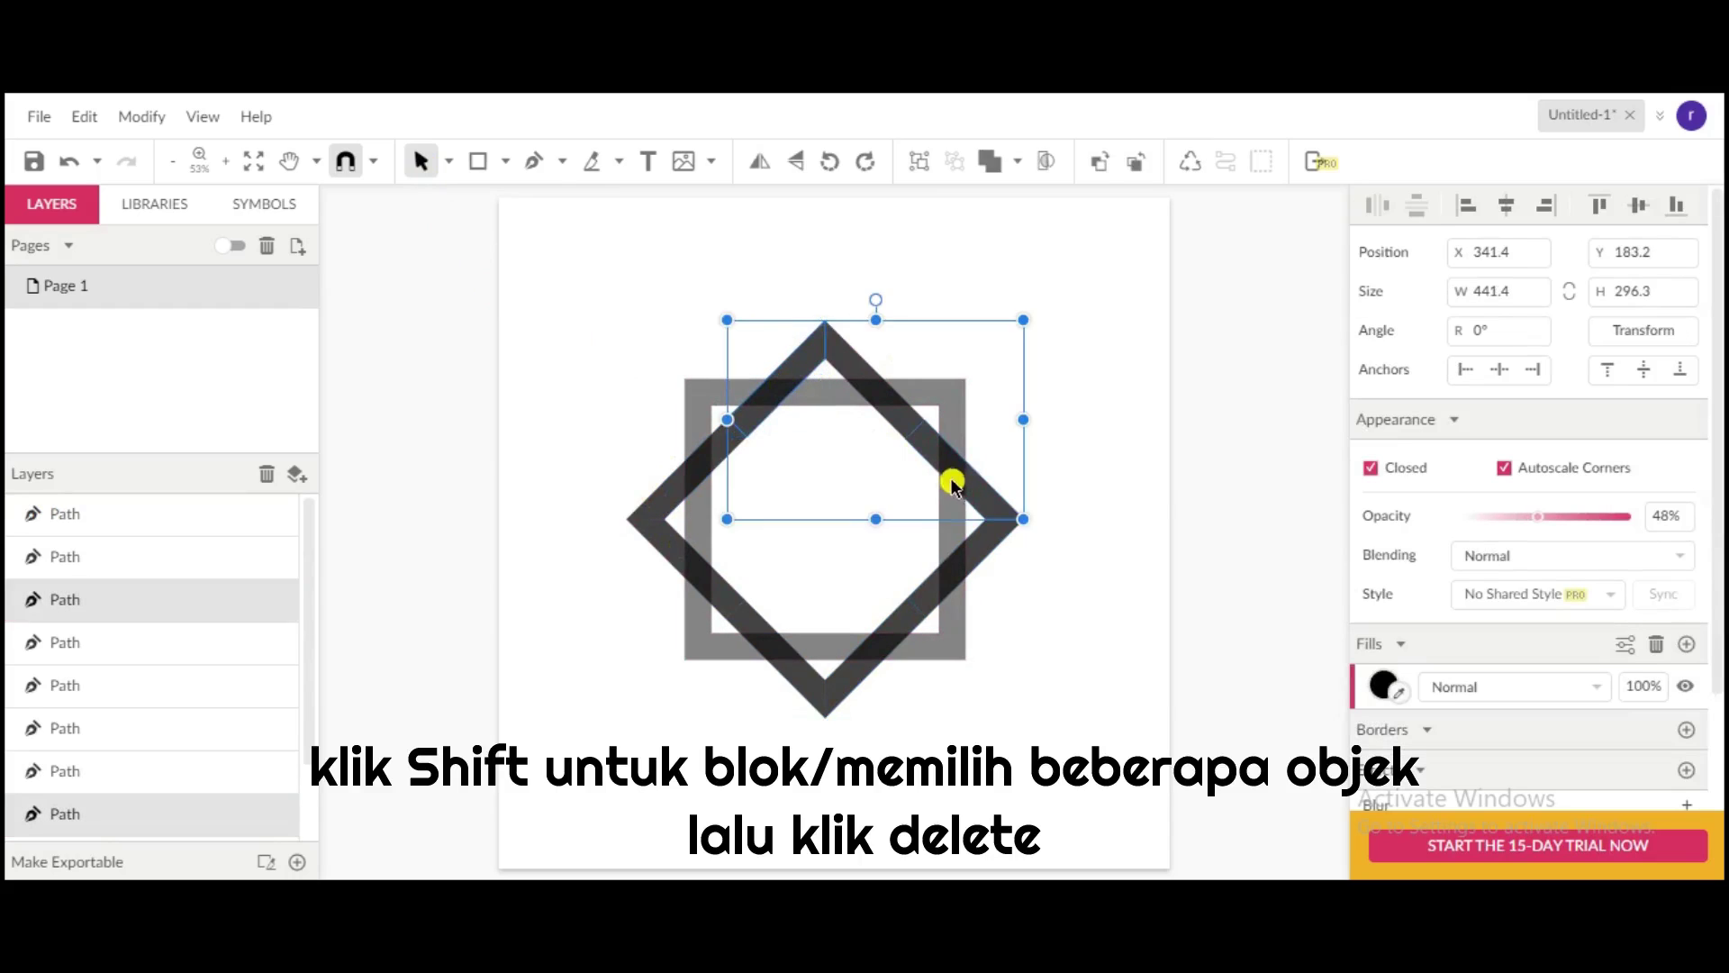
{"action": "left_click", "coordinate": [857, 645], "text": "shift"}
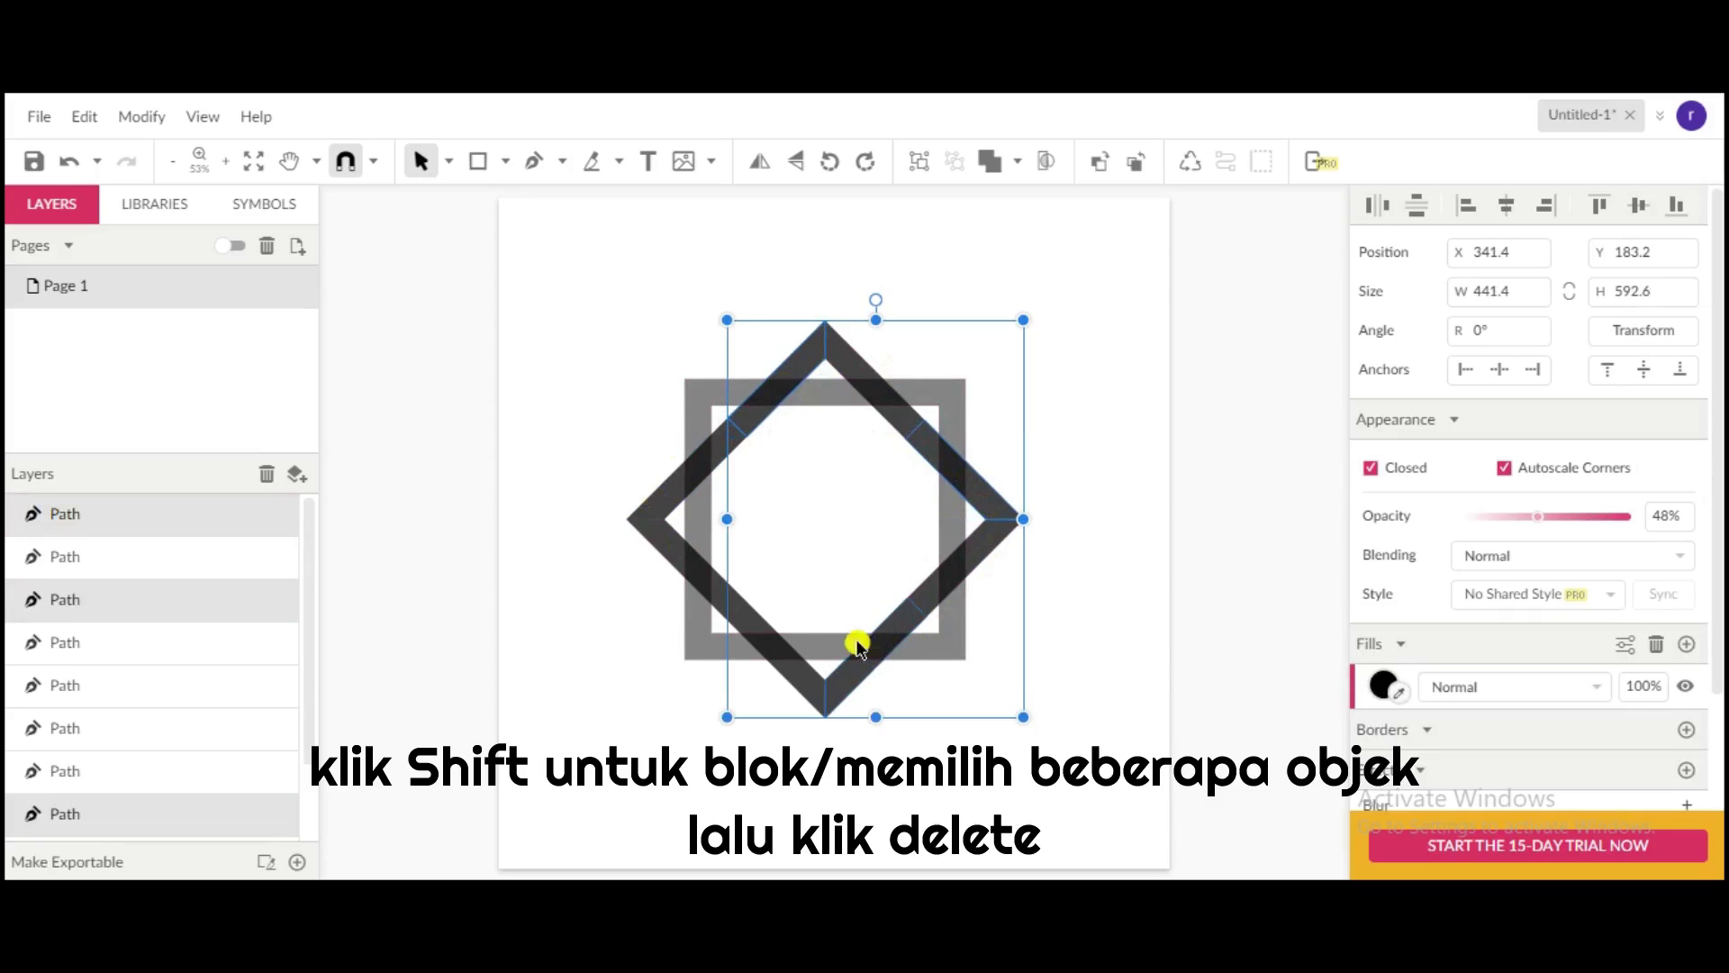
{"action": "left_click", "coordinate": [689, 569], "text": "shift"}
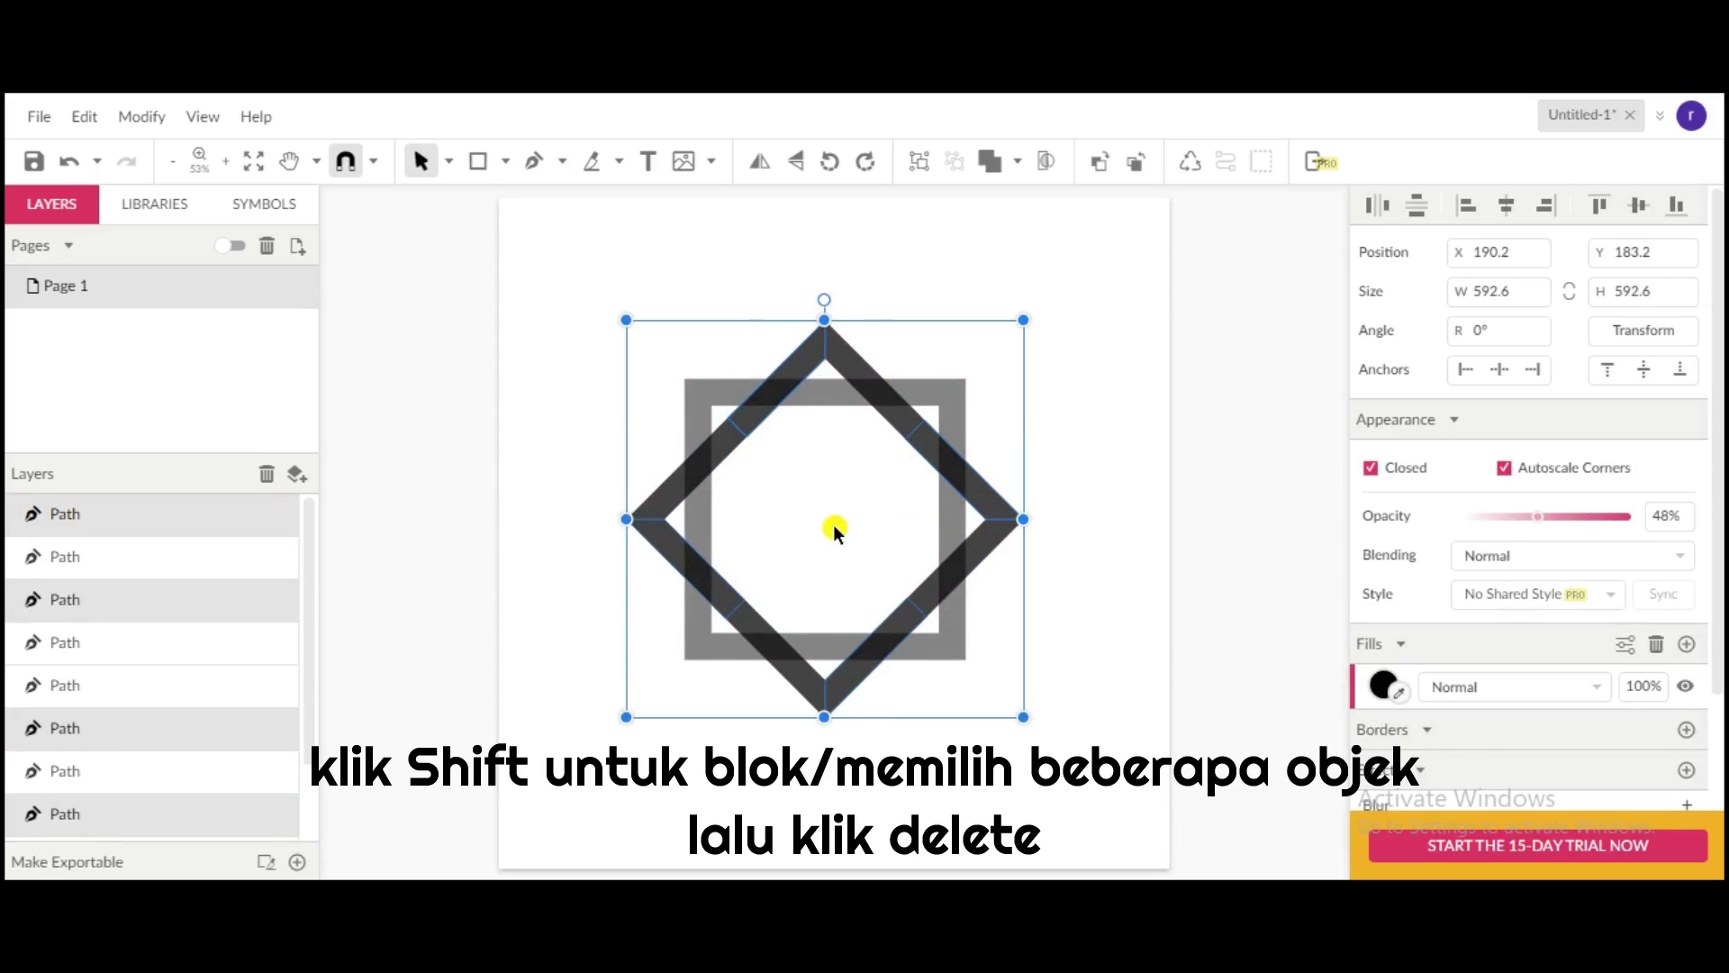
{"action": "key", "text": "Delete"}
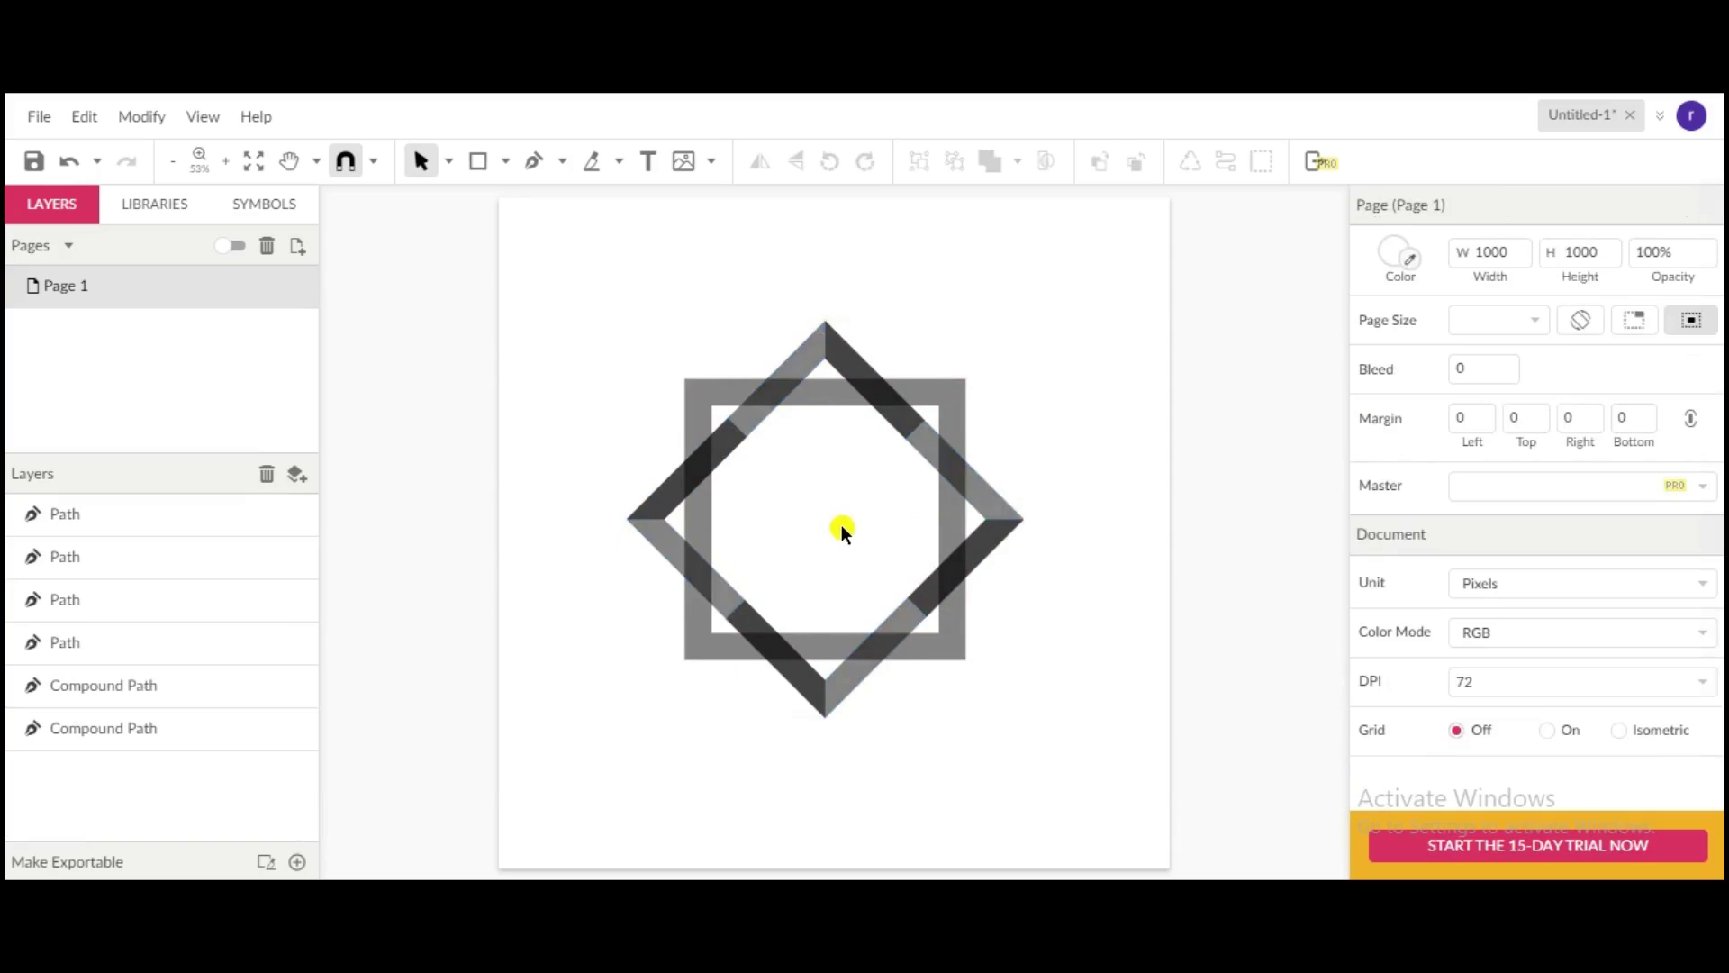
- Give the four remaining diamond pieces a black border positioned Outside with a width of 11
{"action": "left_click", "coordinate": [711, 465]}
{"action": "left_click", "coordinate": [888, 403], "text": "shift"}
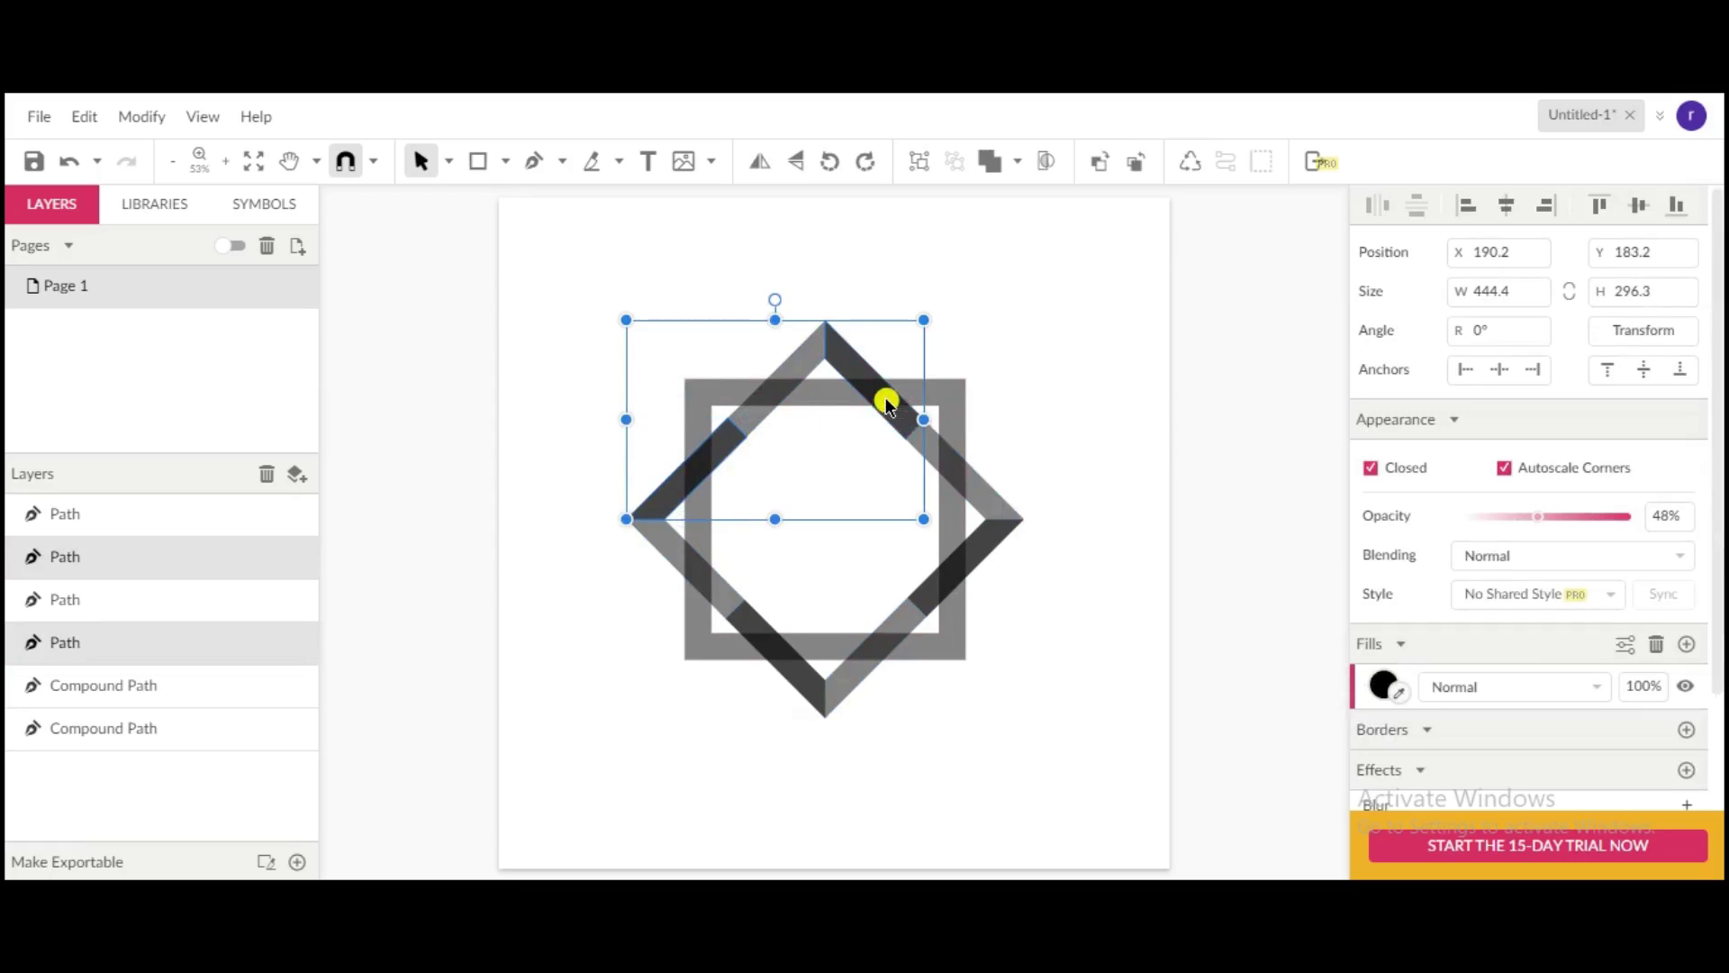
{"action": "left_click", "coordinate": [967, 555], "text": "shift"}
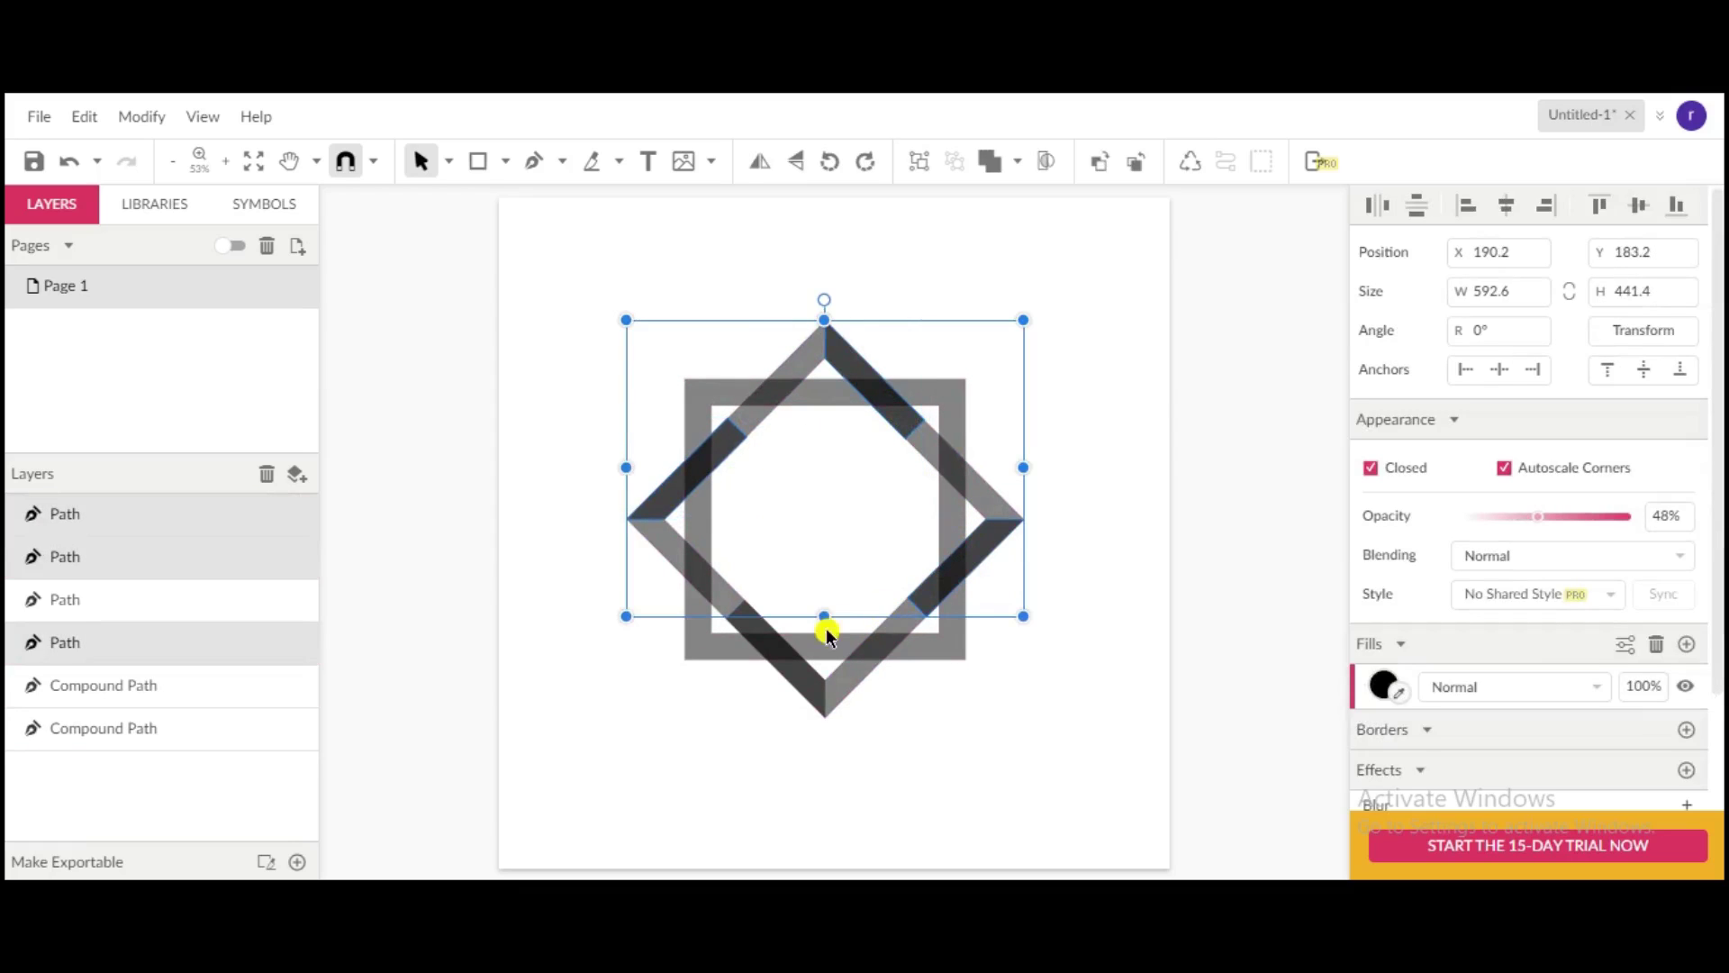
{"action": "left_click", "coordinate": [786, 651], "text": "shift"}
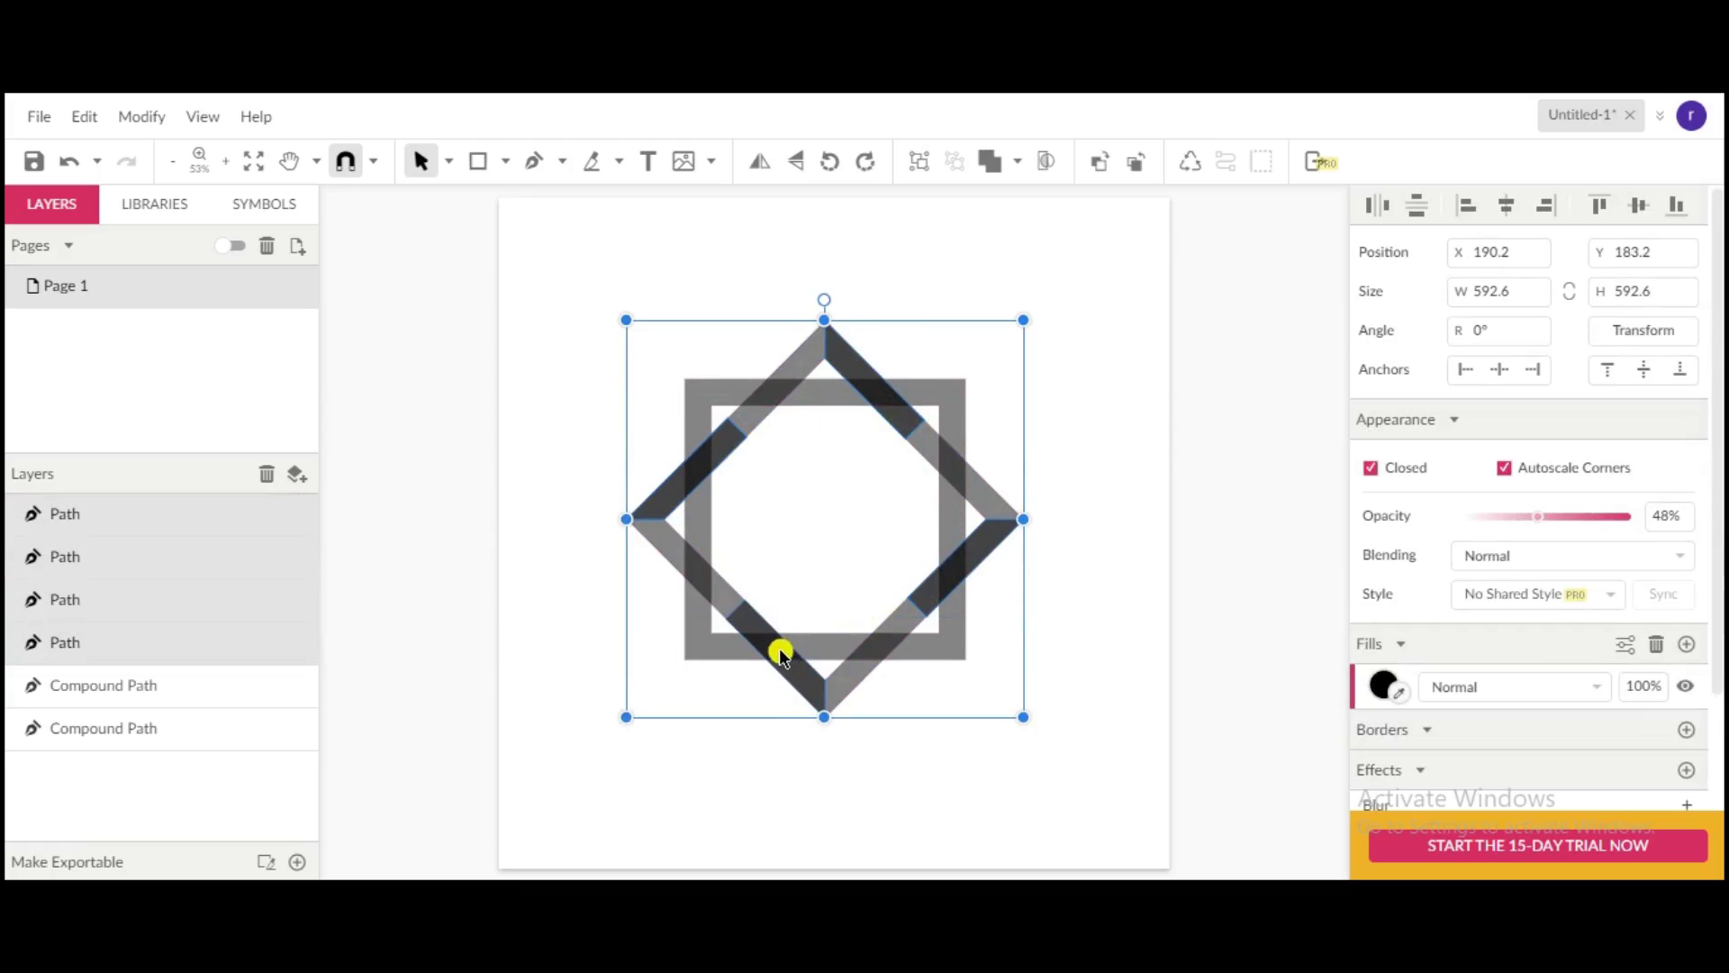
{"action": "scroll", "coordinate": [1494, 564], "scroll_direction": "down", "scroll_amount": 3}
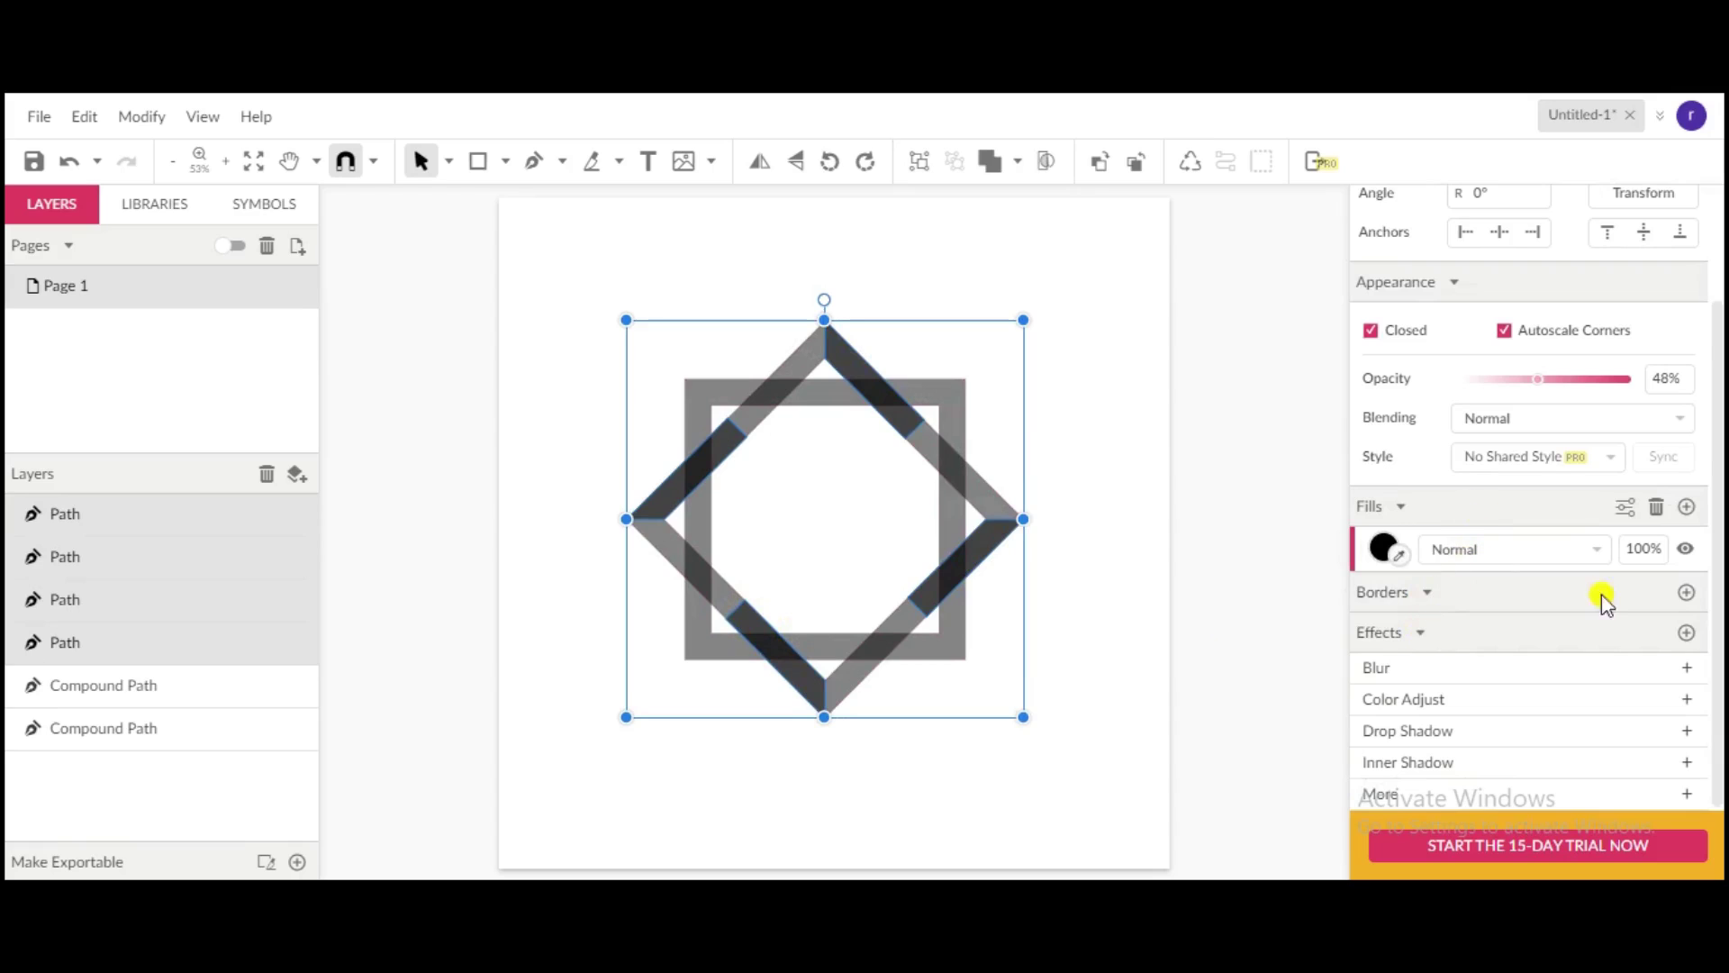
{"action": "left_click", "coordinate": [1687, 594]}
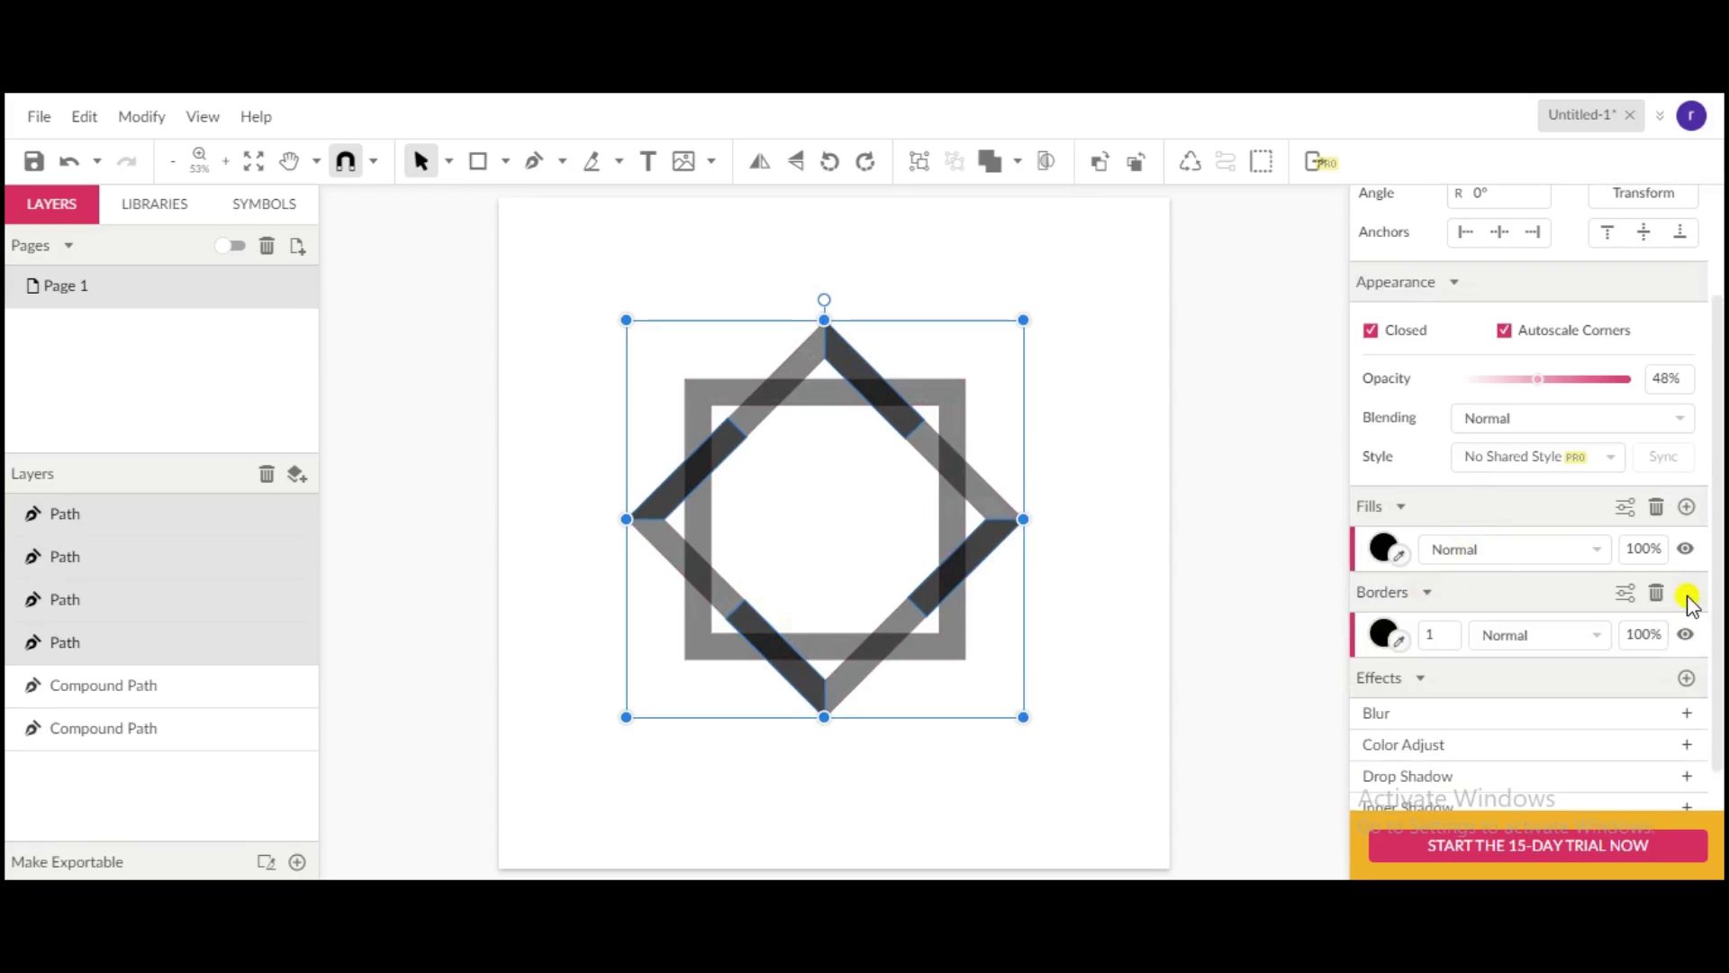
{"action": "left_click", "coordinate": [1628, 595]}
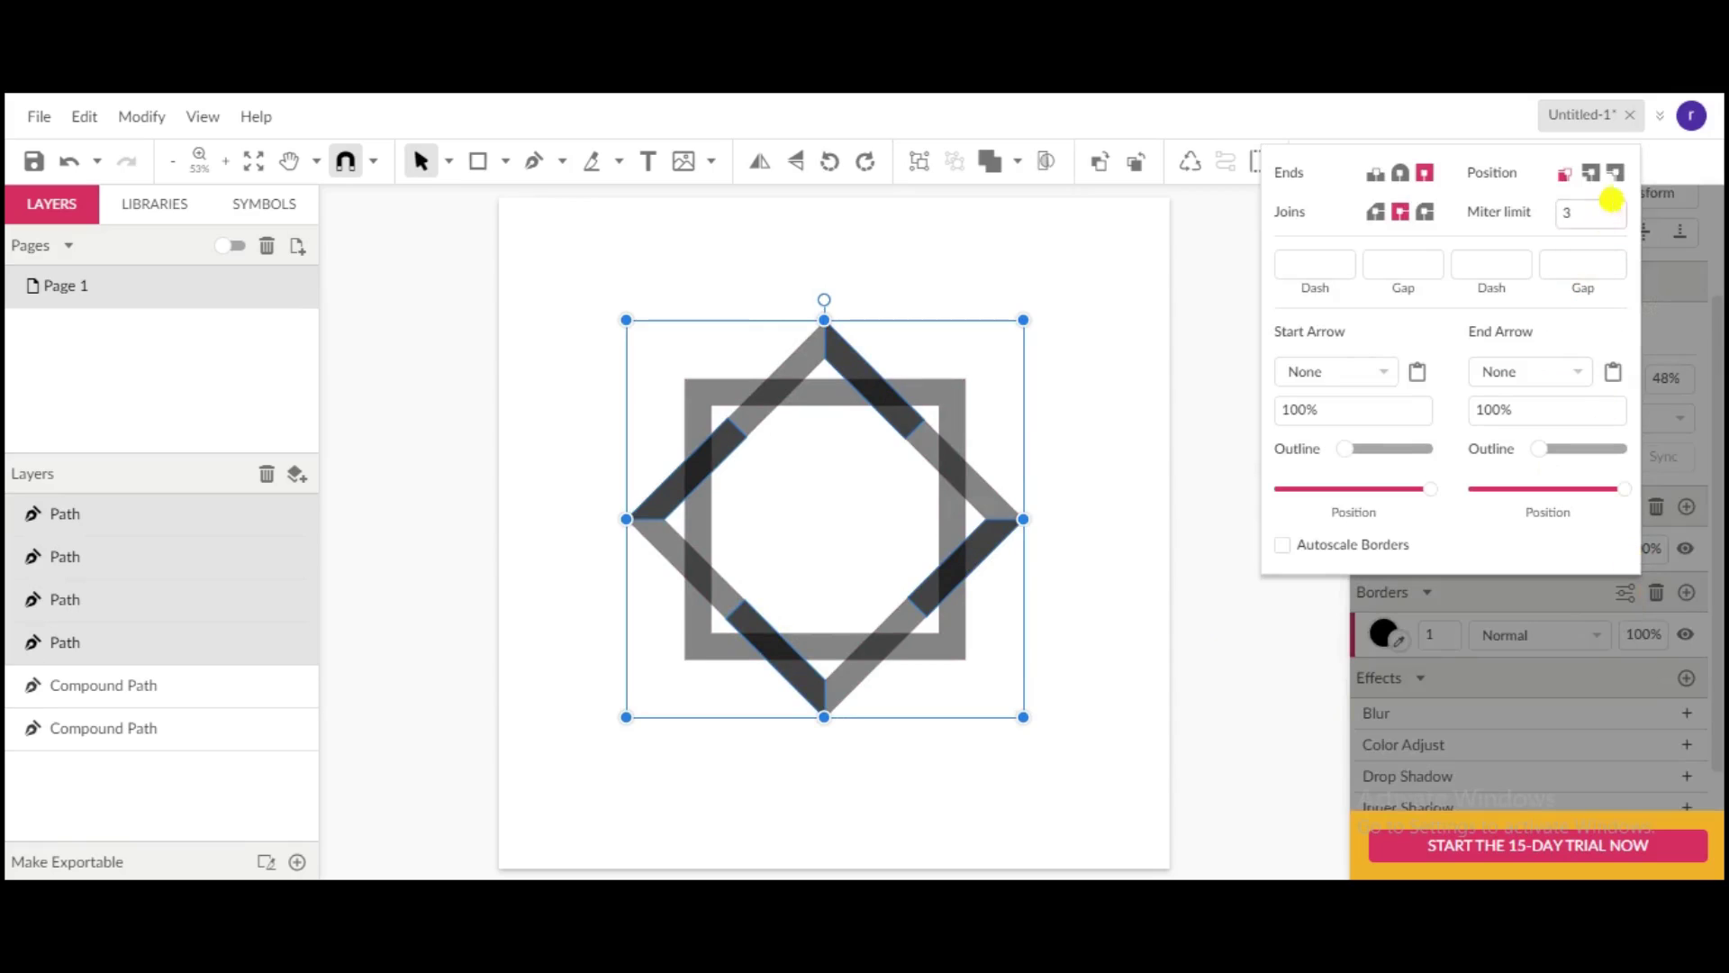
{"action": "left_click", "coordinate": [1617, 173]}
{"action": "left_click", "coordinate": [1447, 637]}
{"action": "left_click_drag", "start_coordinate": [1448, 637], "coordinate": [1448, 624]}
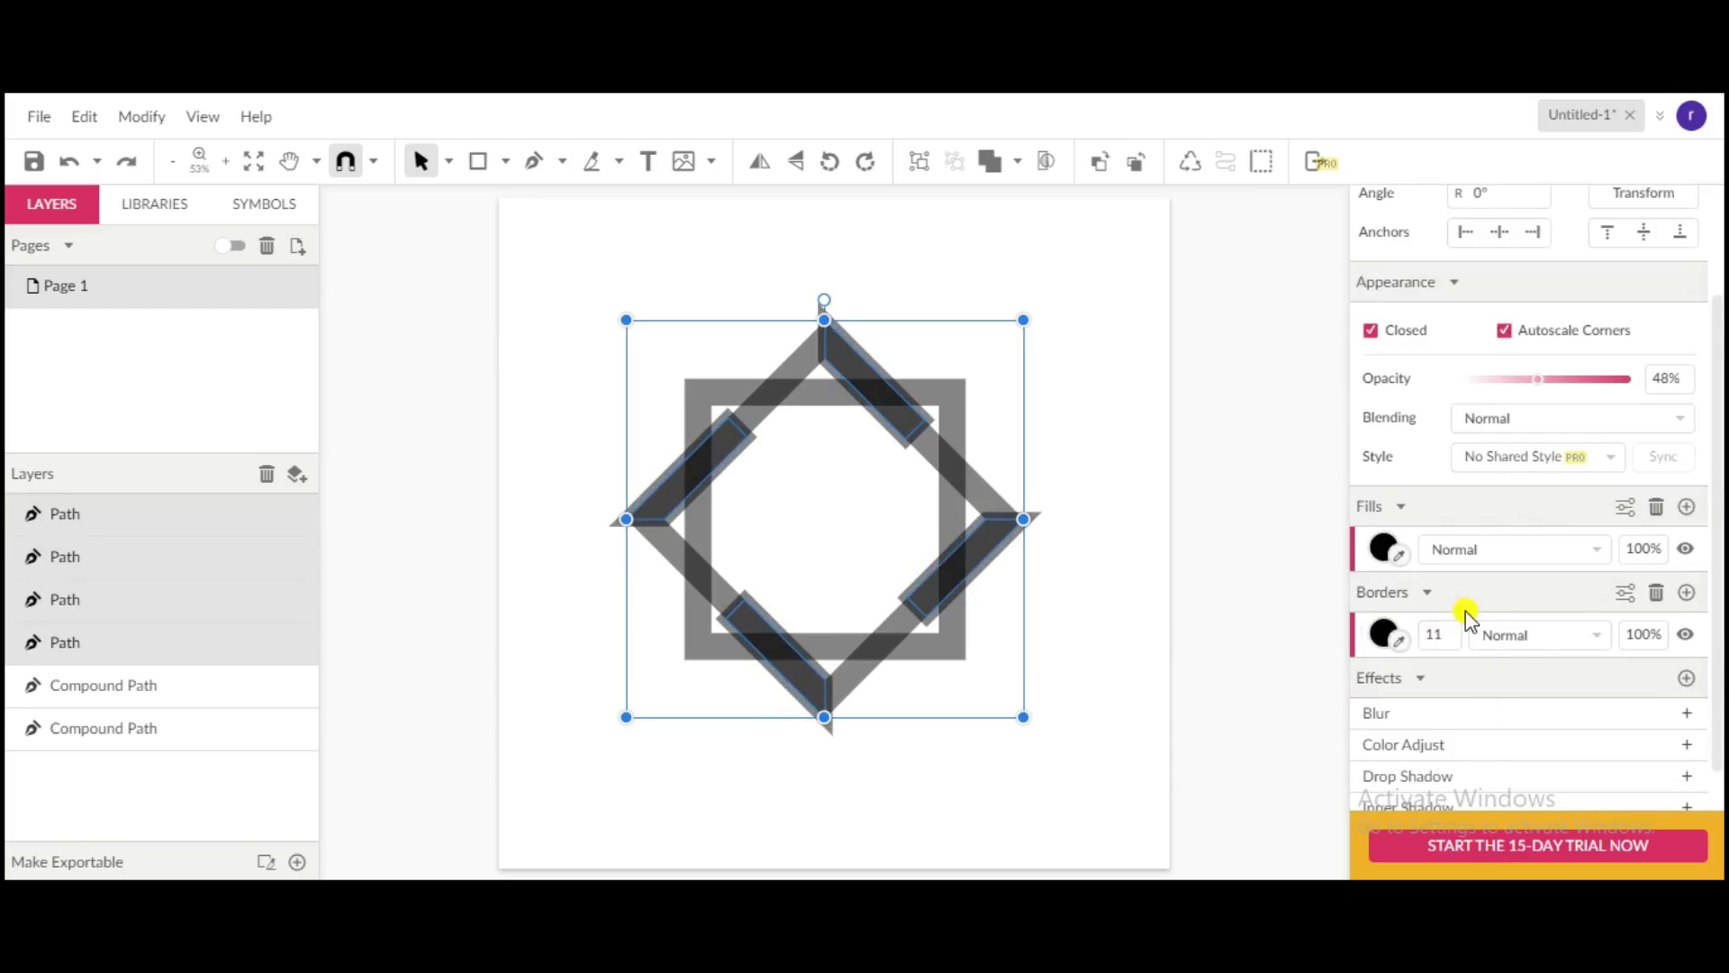
- Set the four diamond pieces' border width to 10, combine them into one compound shape, and vectorize its border
{"action": "left_click_drag", "start_coordinate": [1447, 630], "coordinate": [1447, 630]}
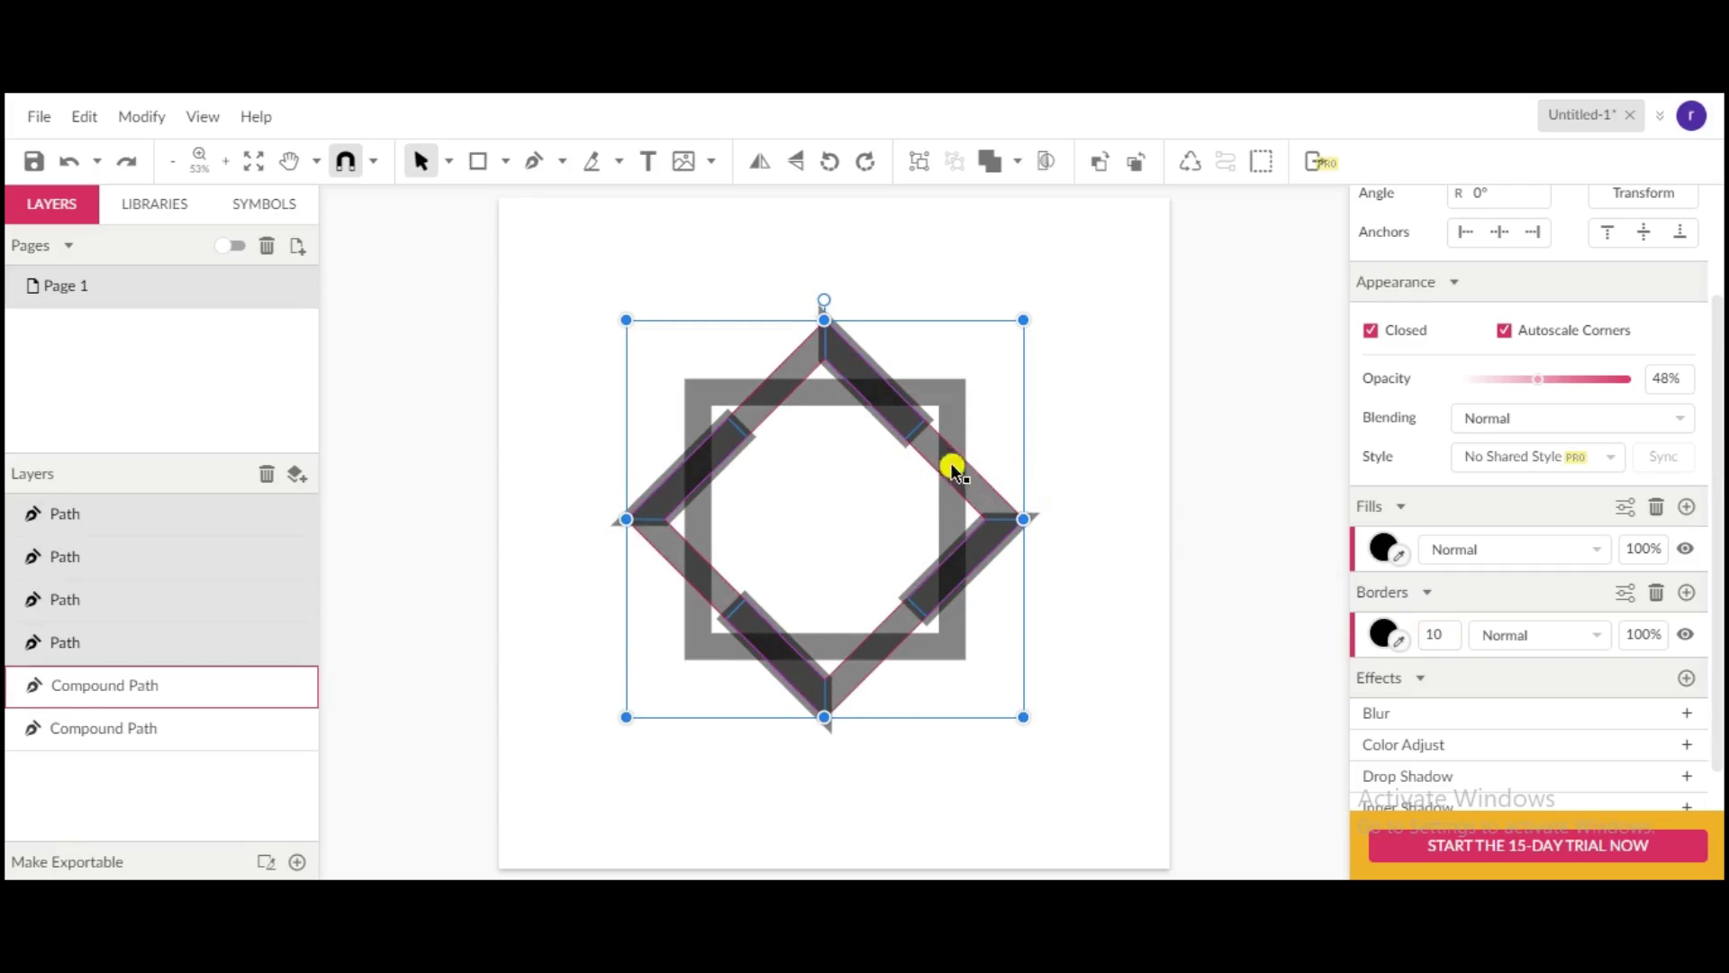
{"action": "right_click", "coordinate": [981, 554]}
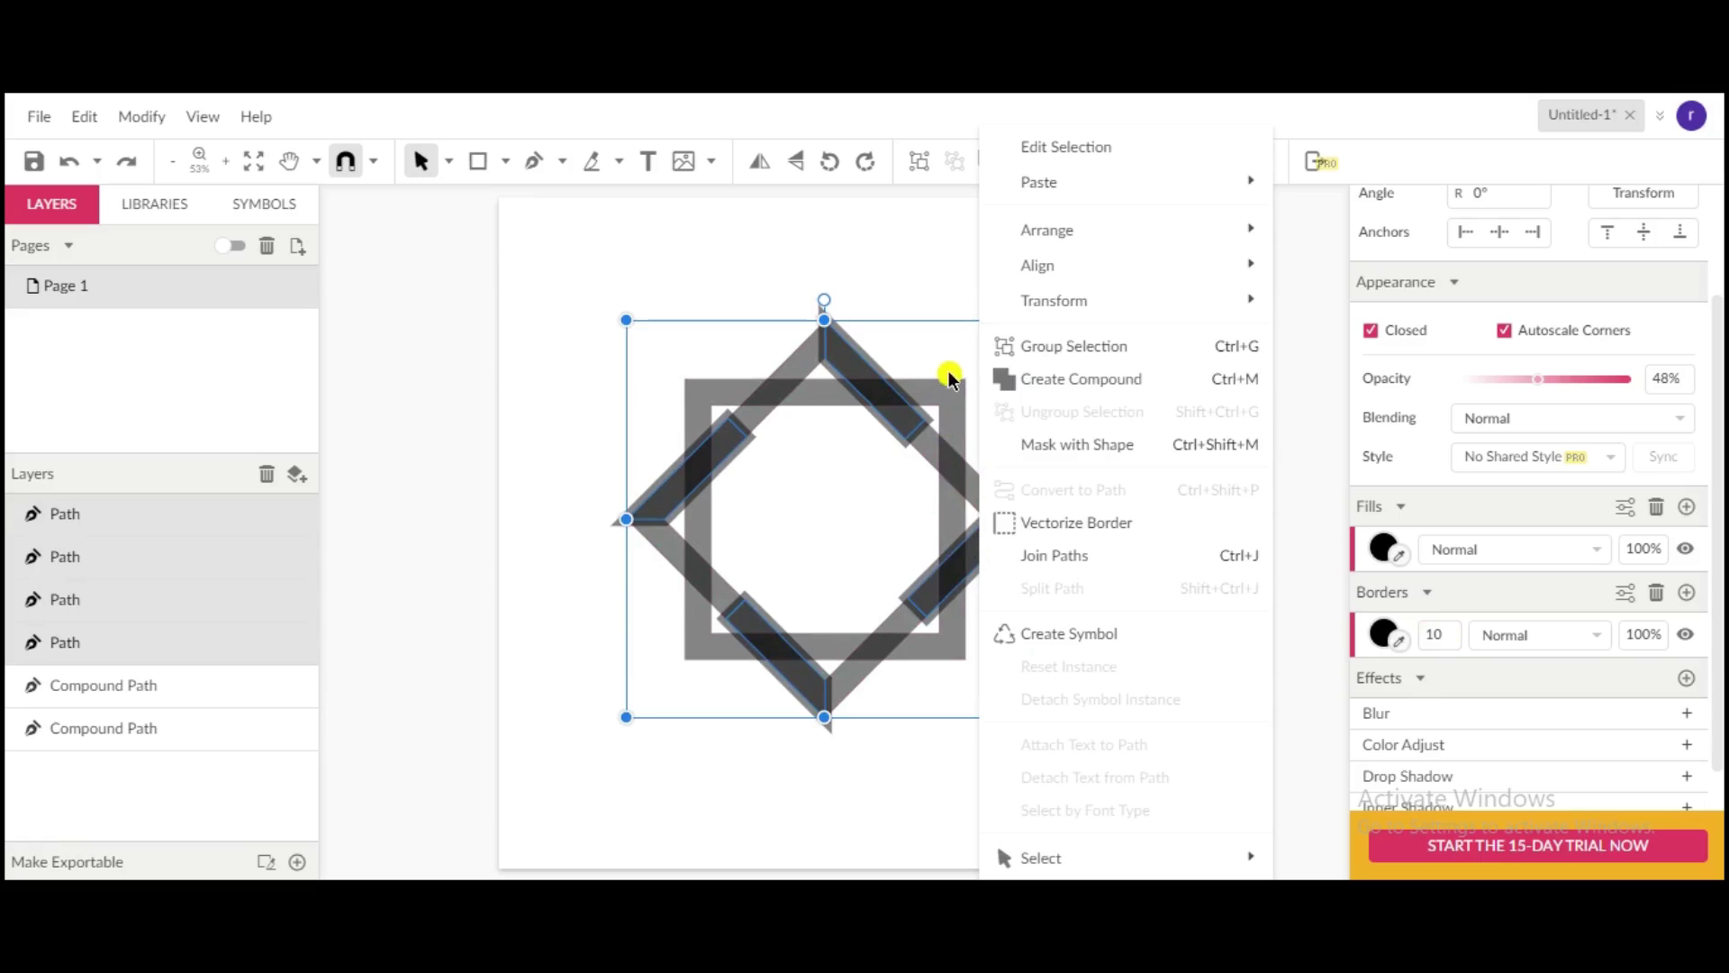
{"action": "left_click", "coordinate": [1126, 387]}
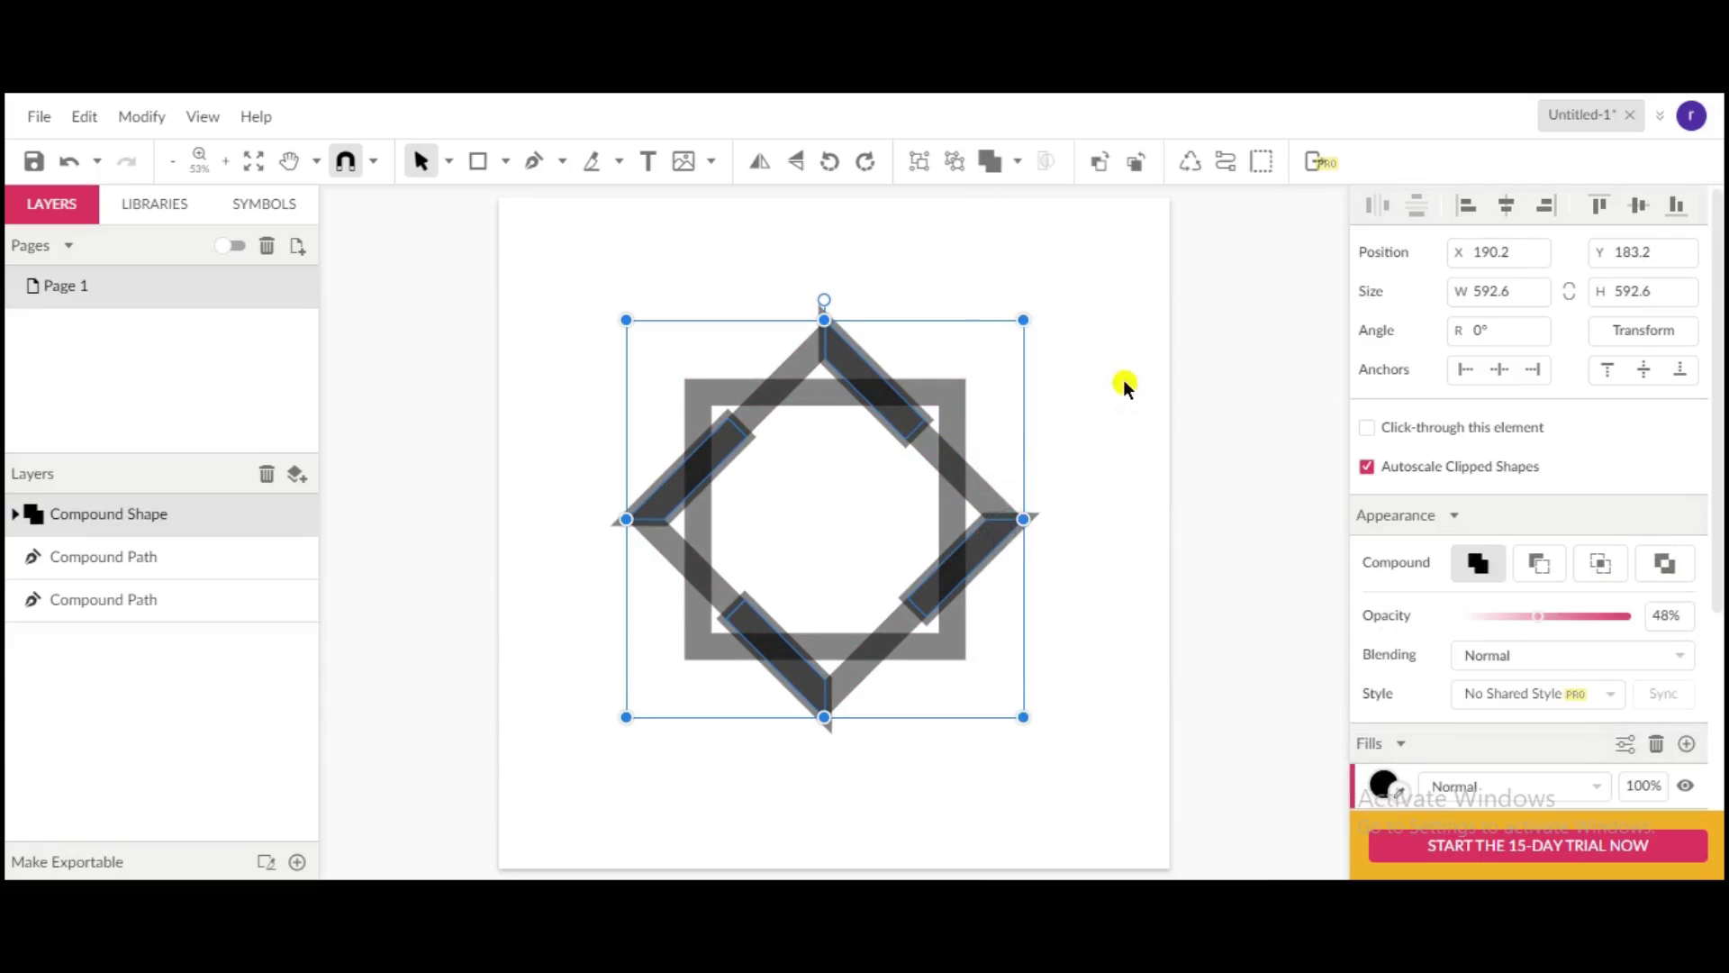
{"action": "right_click", "coordinate": [877, 389]}
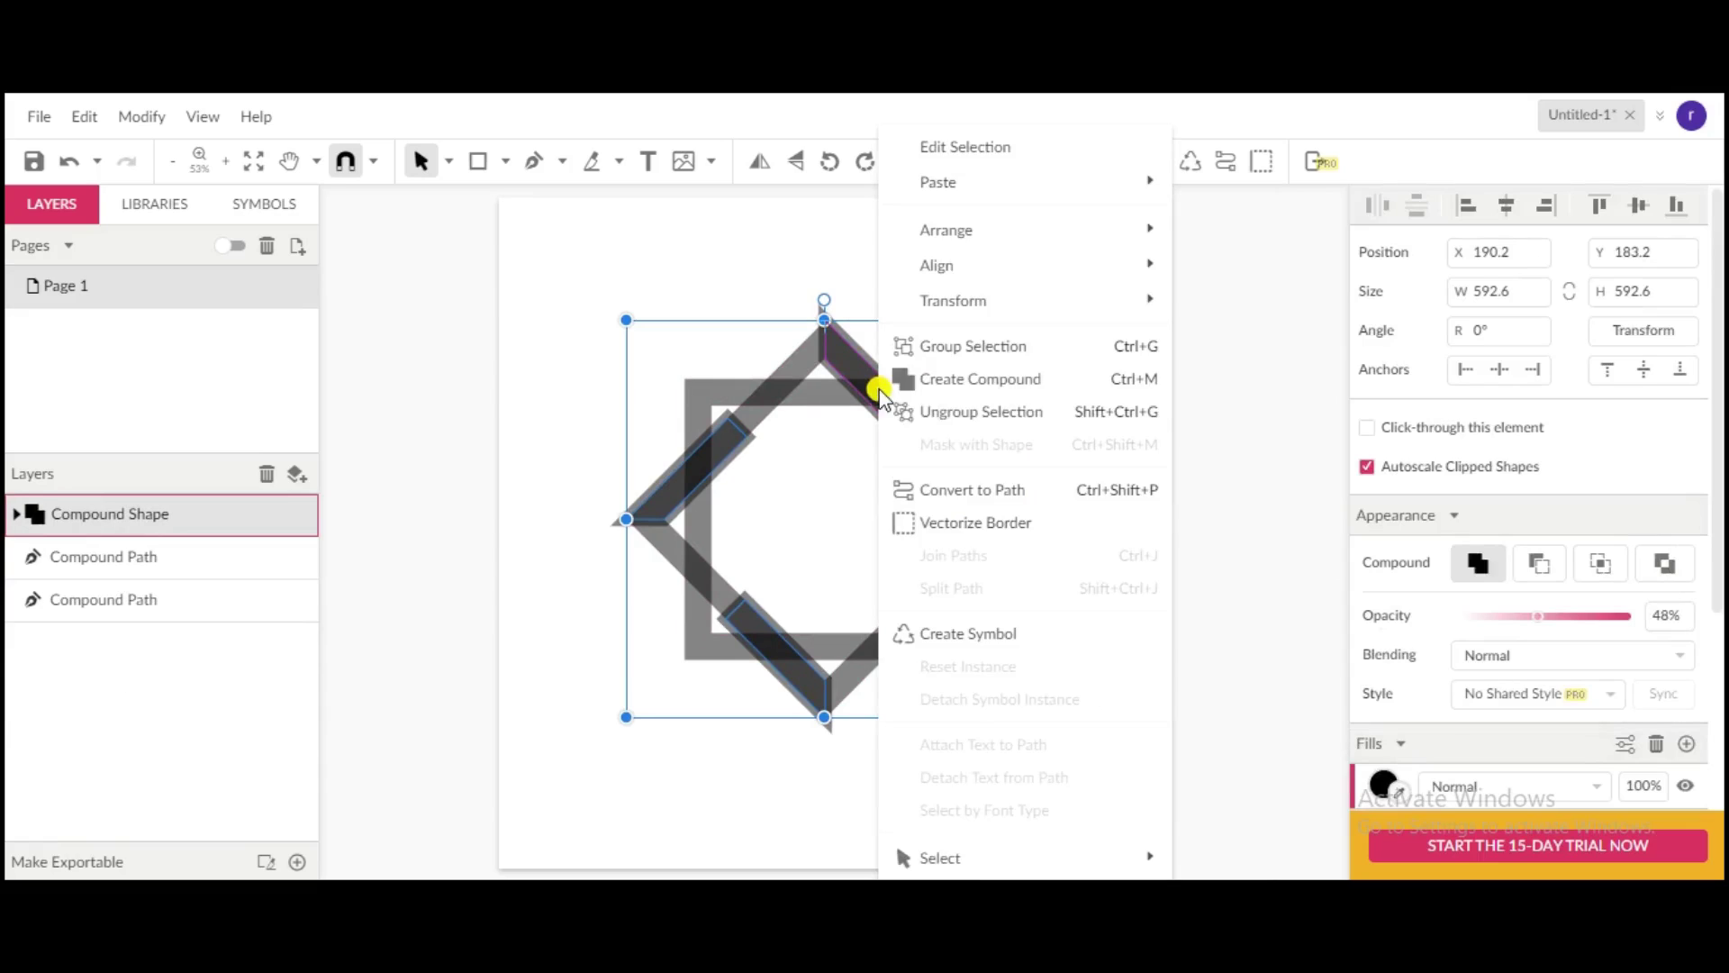
{"action": "left_click", "coordinate": [1032, 527]}
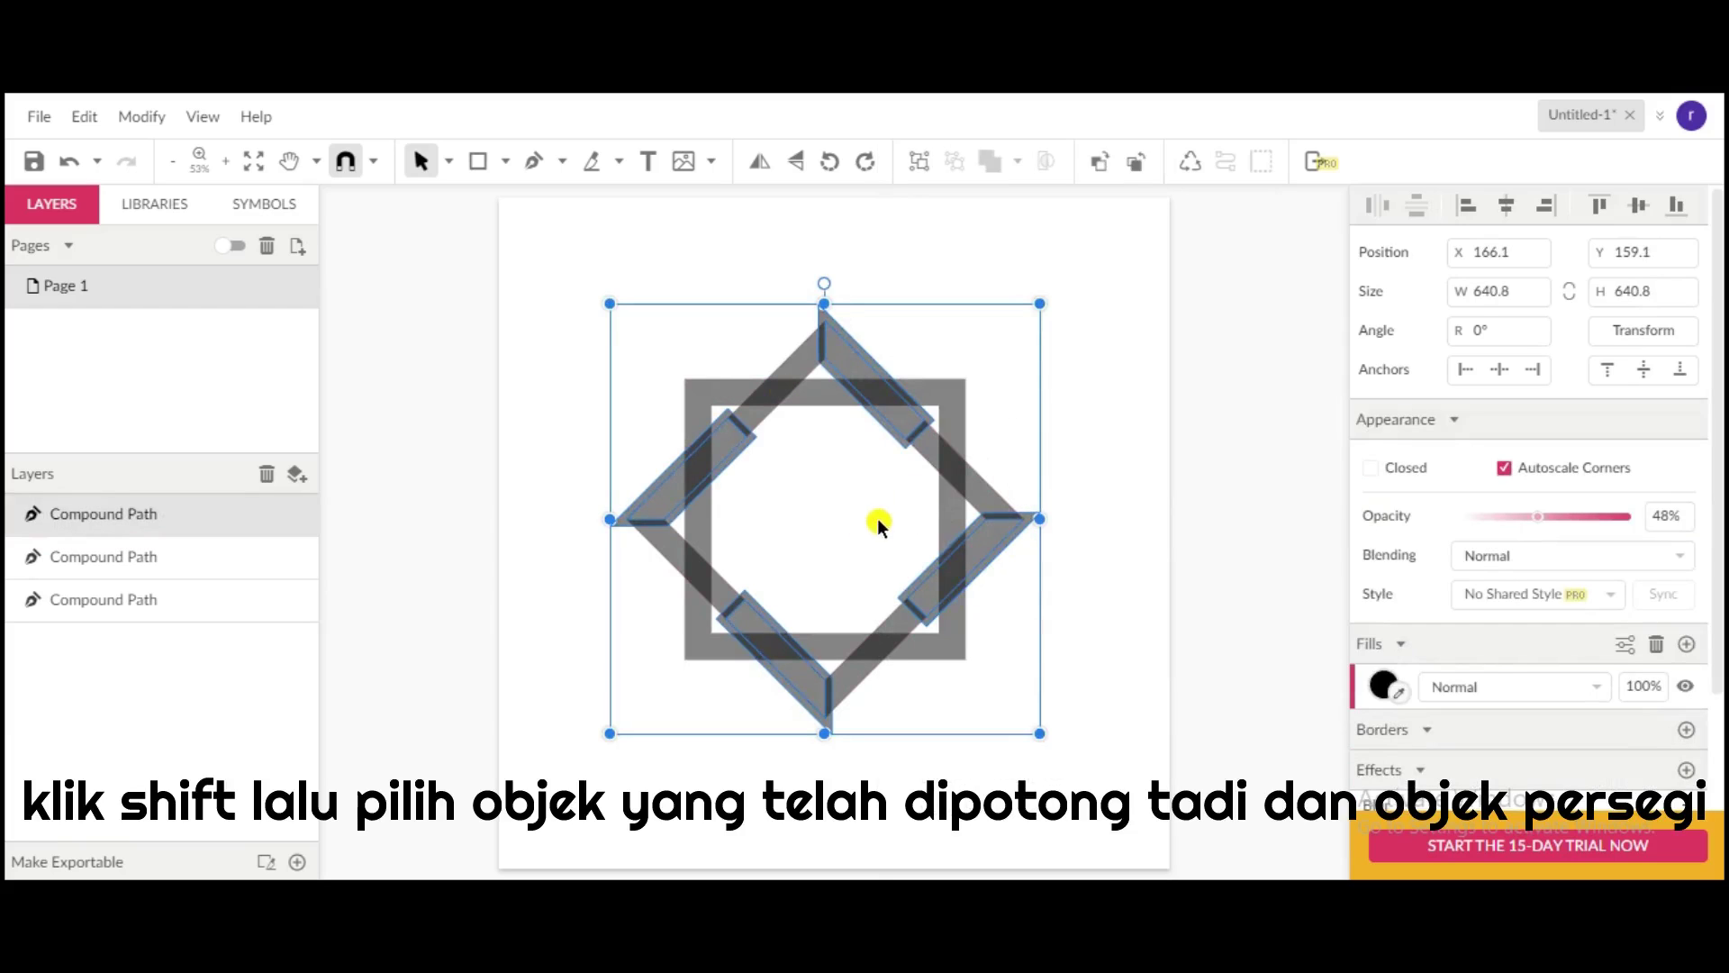
- Subtract the vectorized outlines of the diamond pieces from the upright square frame
{"action": "left_click", "coordinate": [957, 396], "text": "shift"}
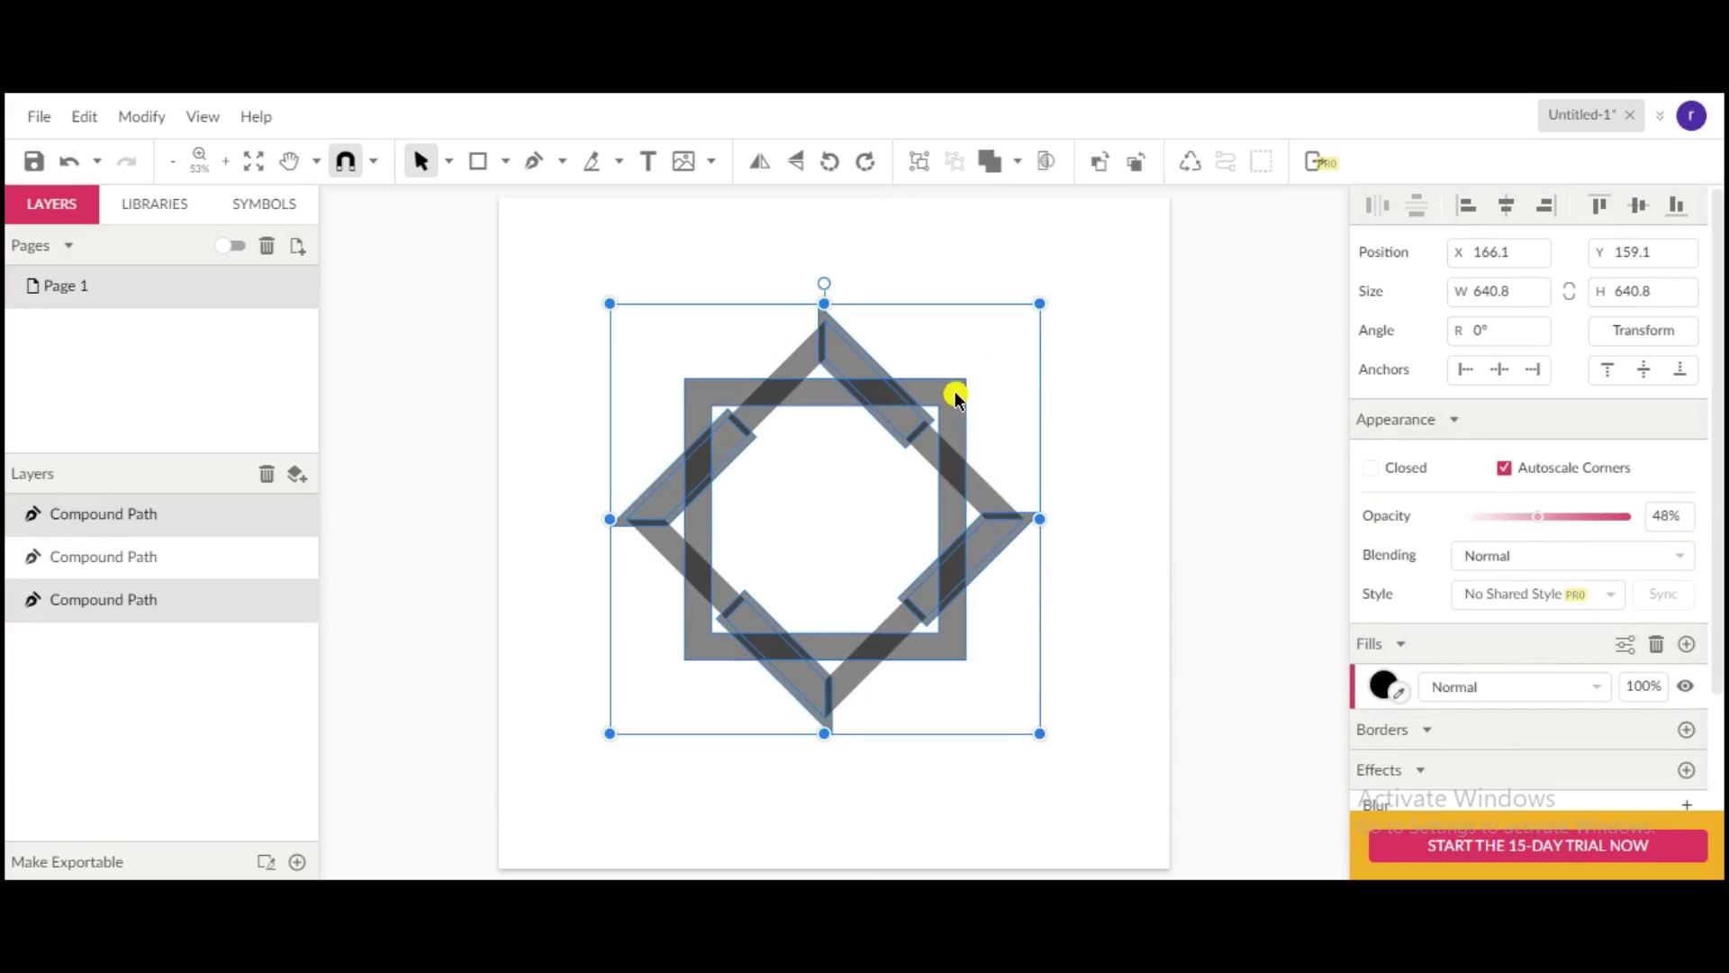
{"action": "left_click", "coordinate": [1017, 162]}
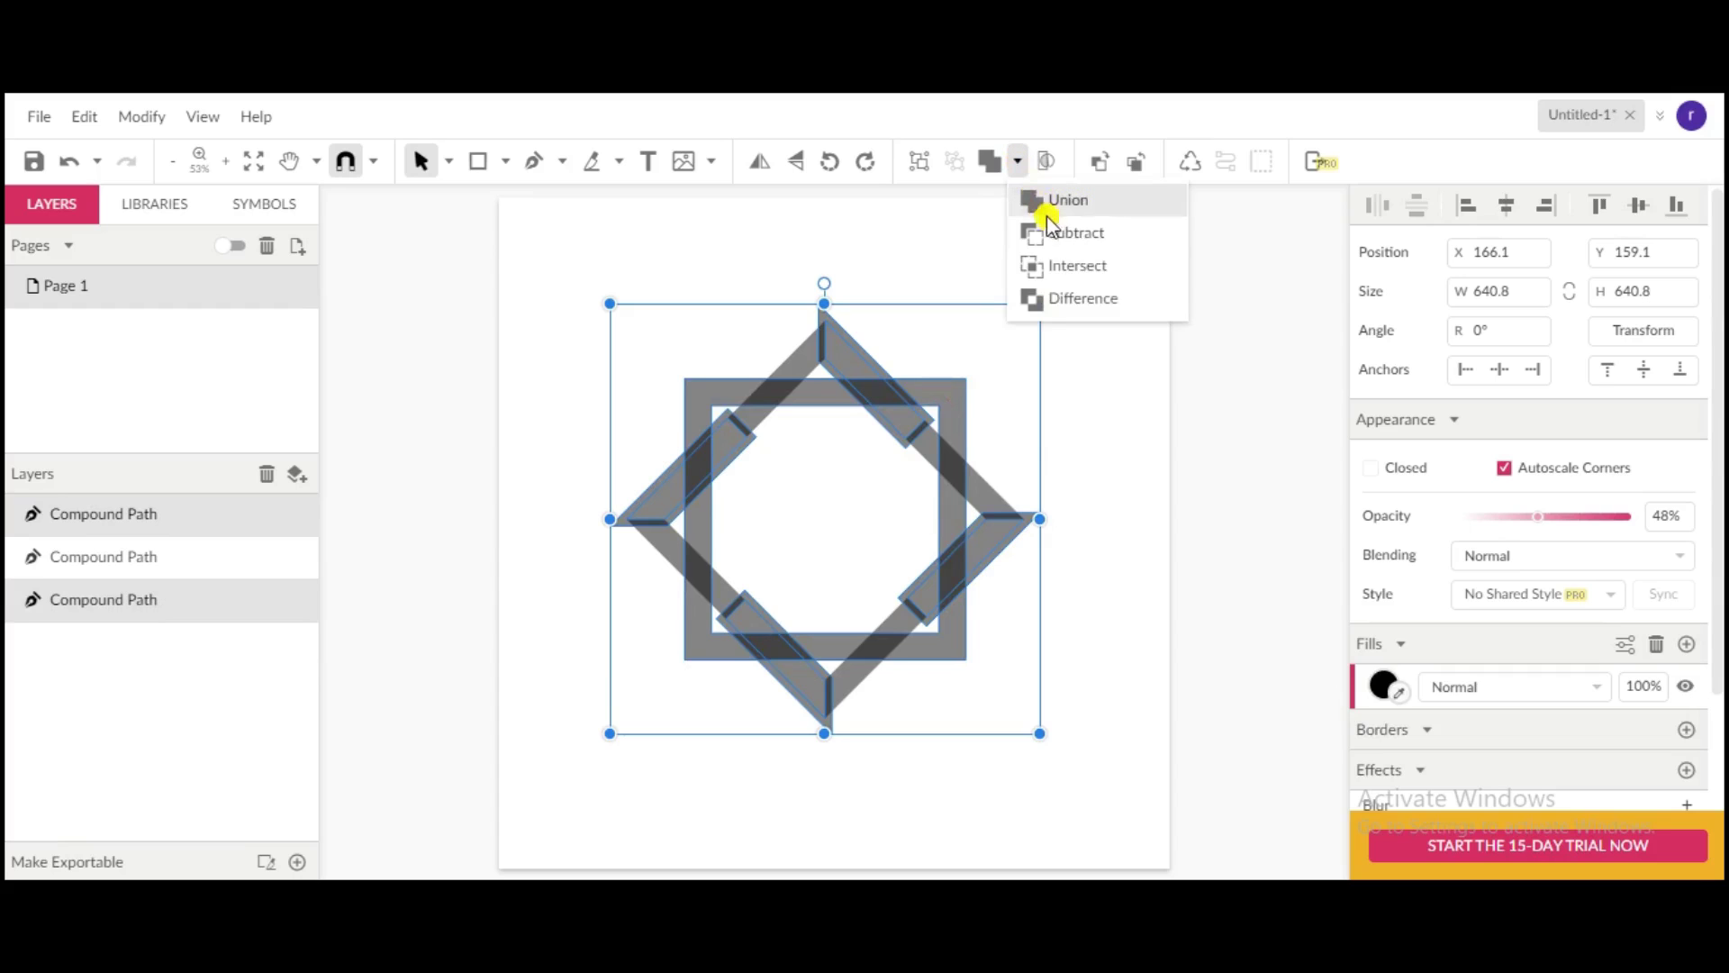
{"action": "left_click", "coordinate": [1058, 236]}
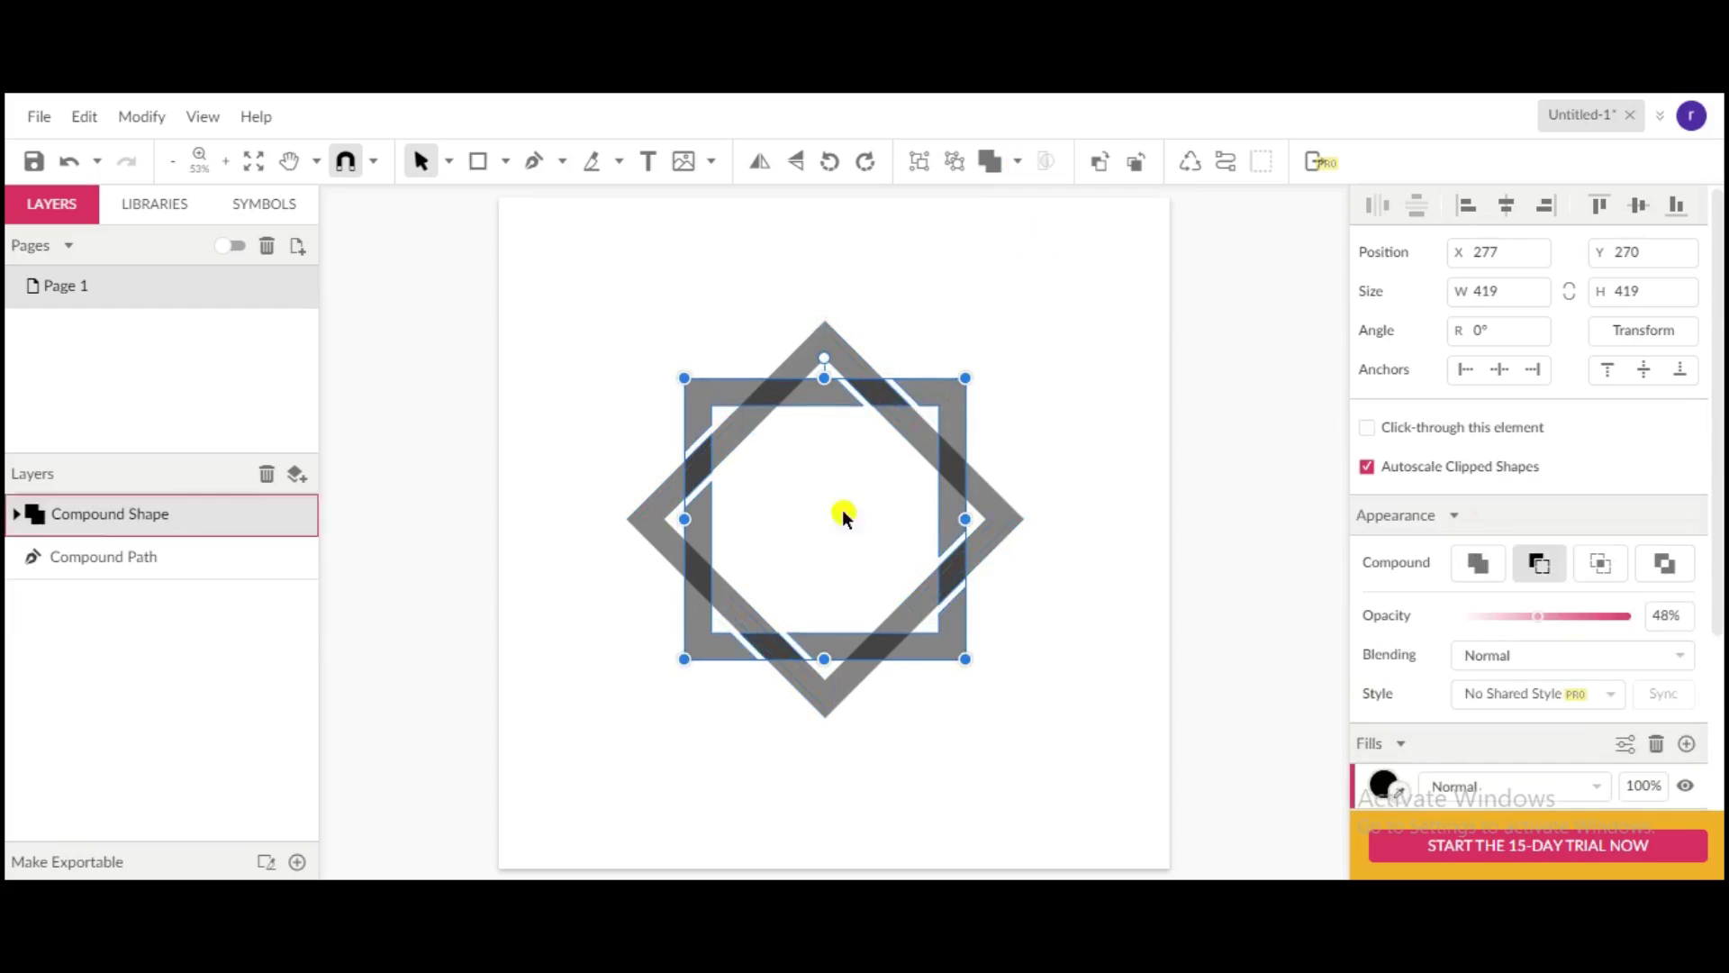
{"action": "left_click", "coordinate": [1090, 420]}
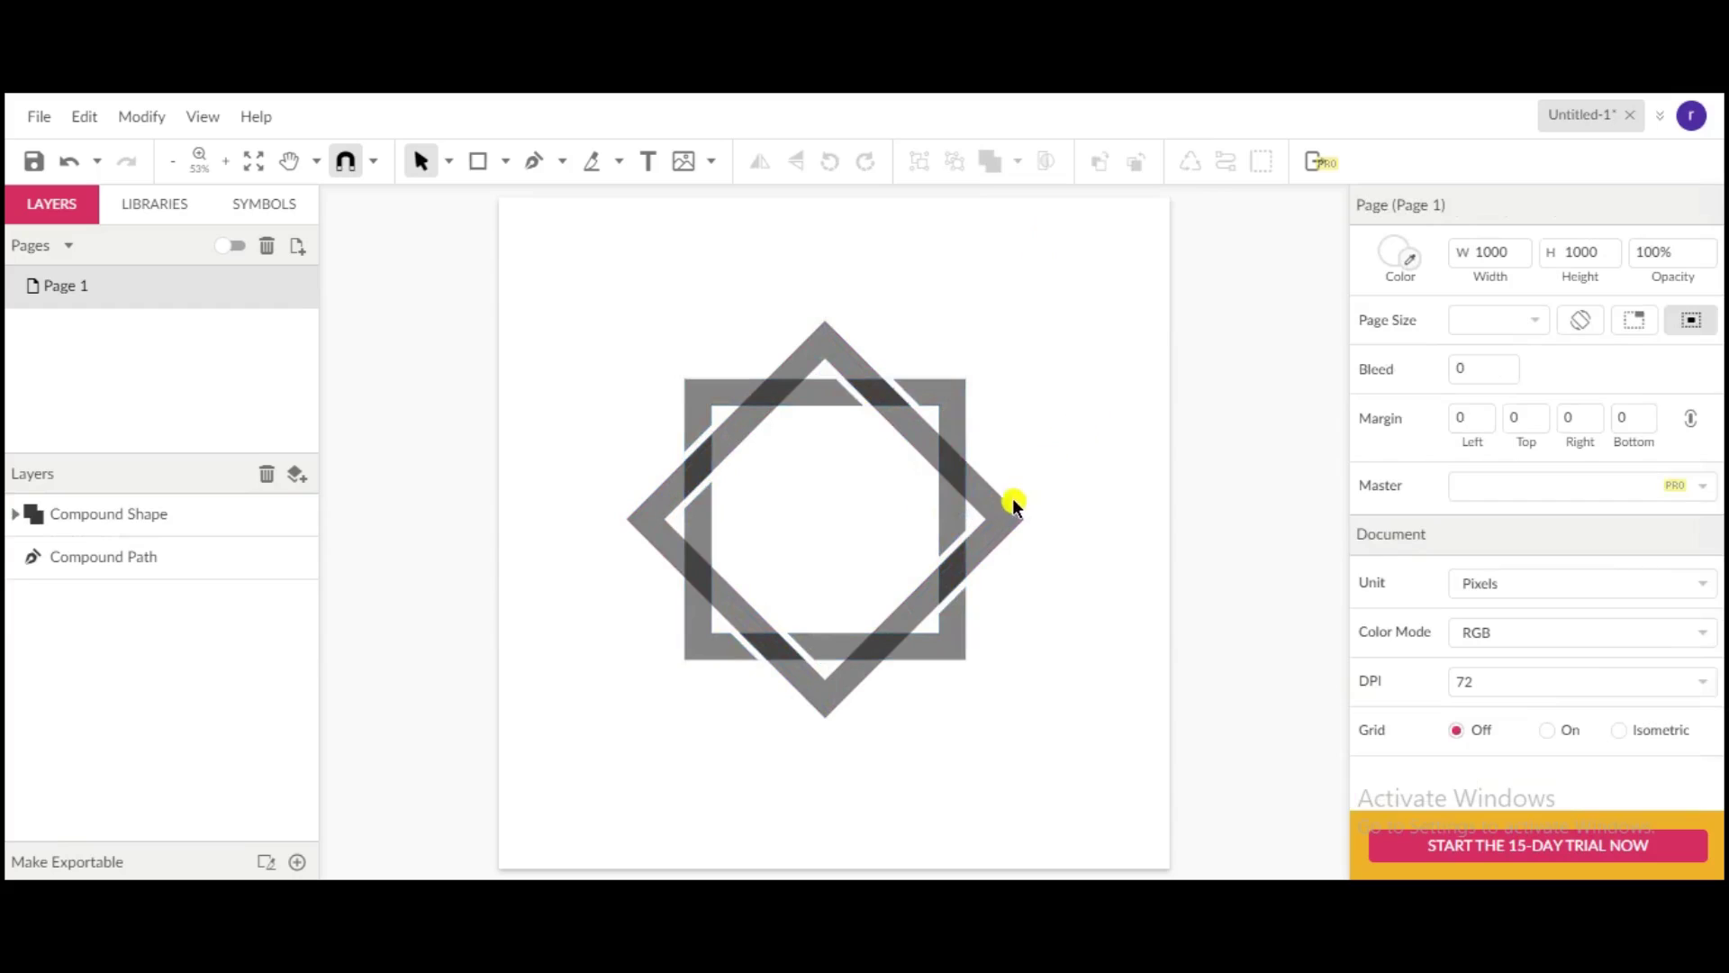
- Delete the original diamond frame and replace it with a duplicate of the notched square rotated 45°
{"action": "left_click", "coordinate": [1007, 522]}
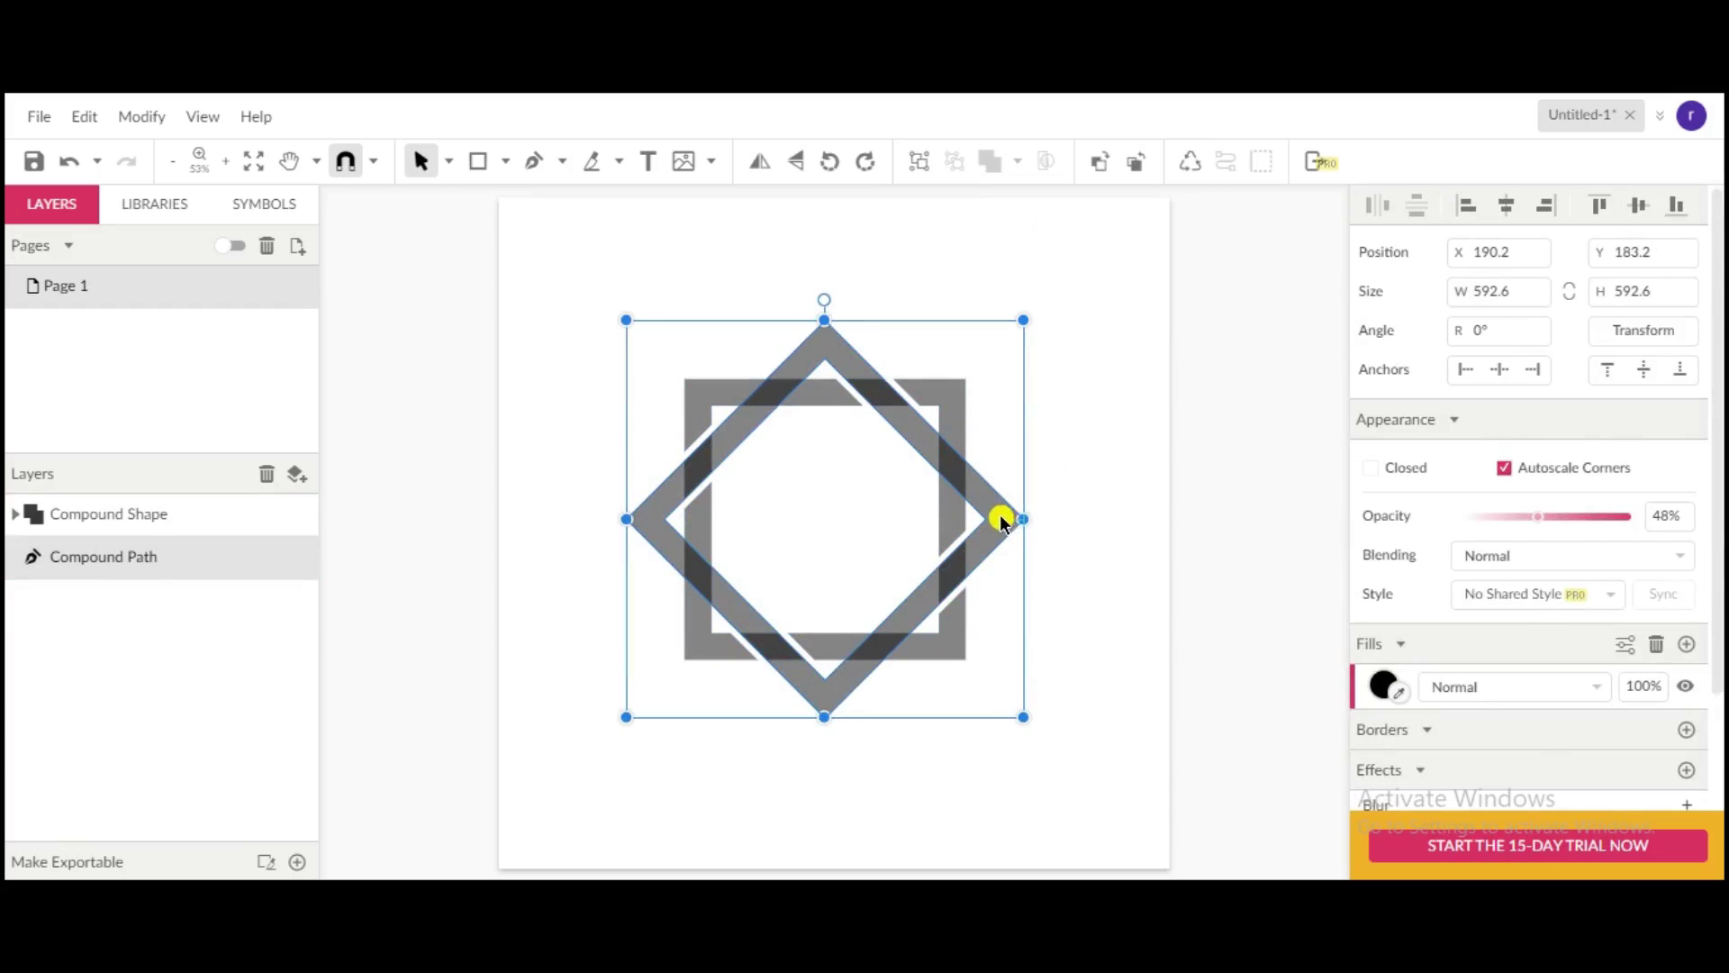
{"action": "key", "text": "Delete"}
{"action": "left_click", "coordinate": [954, 462]}
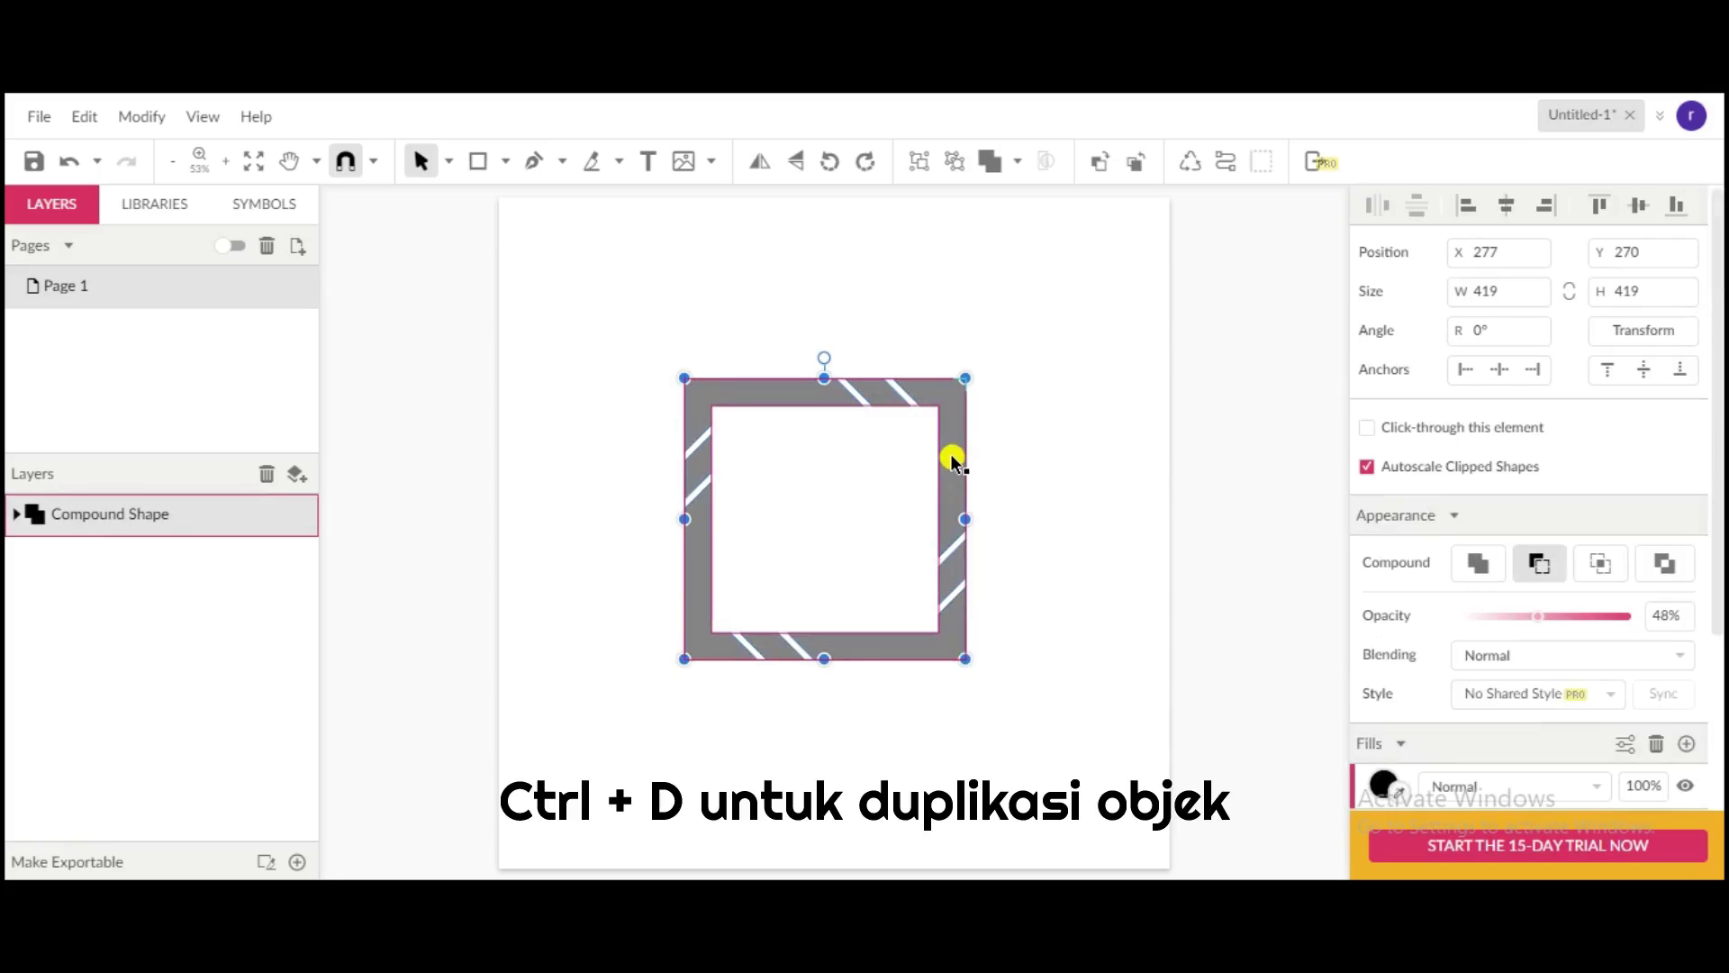
{"action": "key", "text": "ctrl+d"}
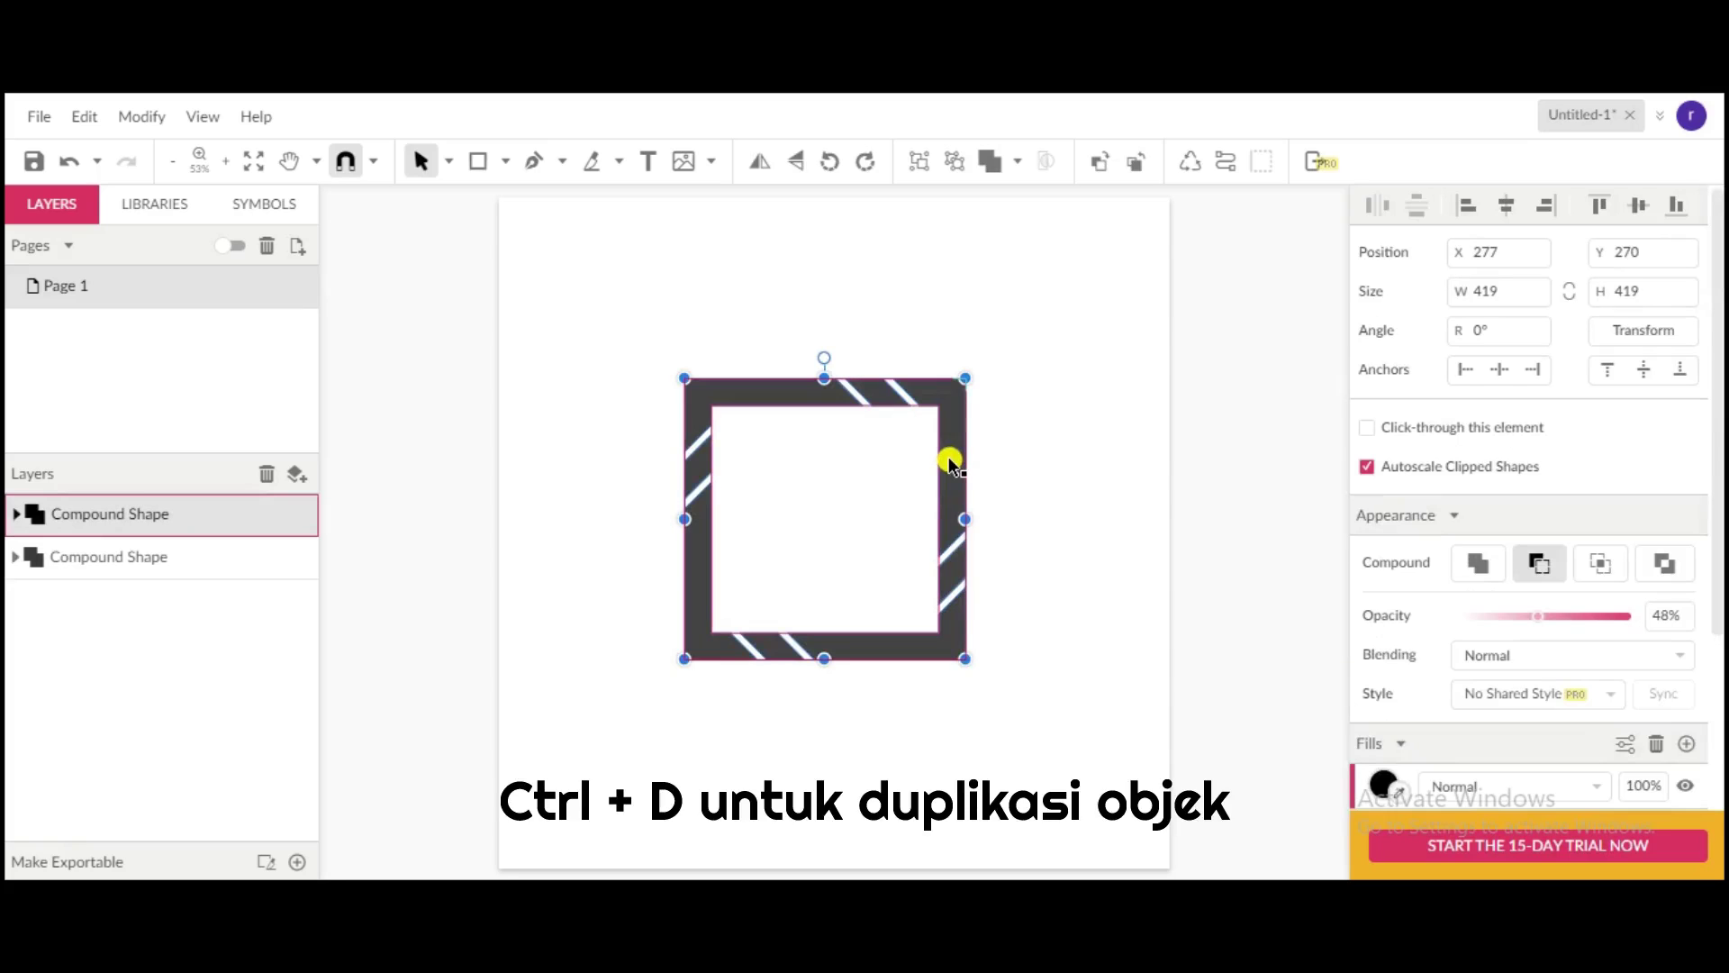
{"action": "left_click_drag", "start_coordinate": [975, 369], "coordinate": [826, 275]}
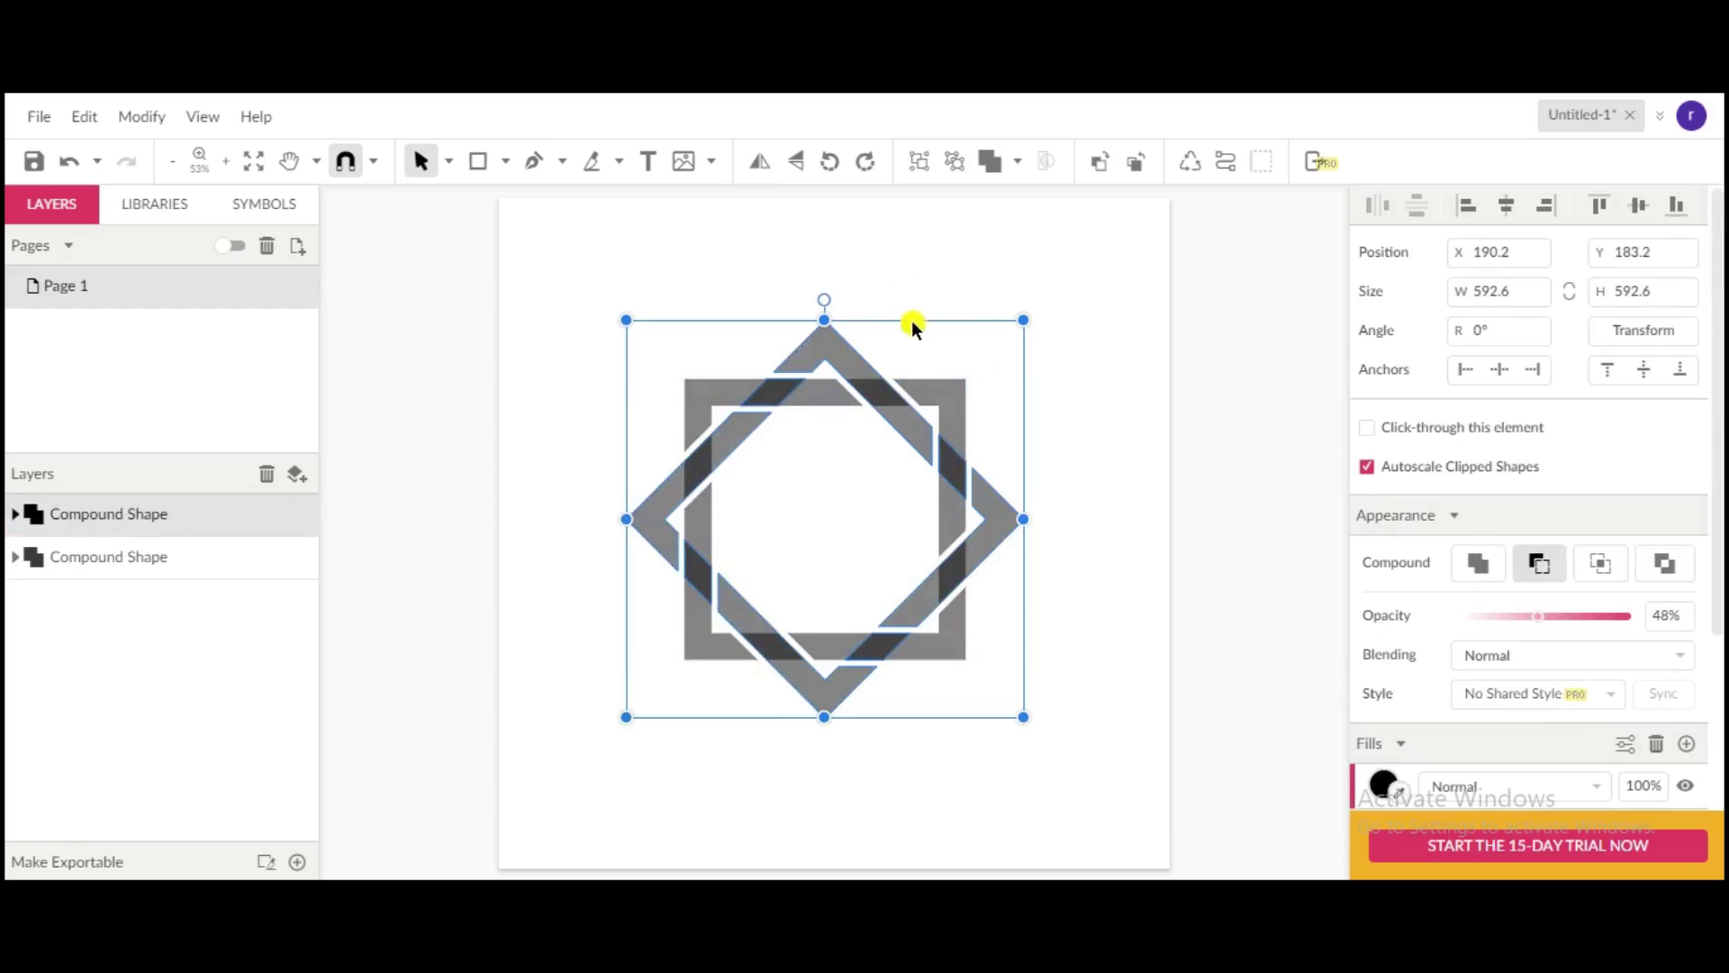
{"action": "left_click", "coordinate": [1051, 350]}
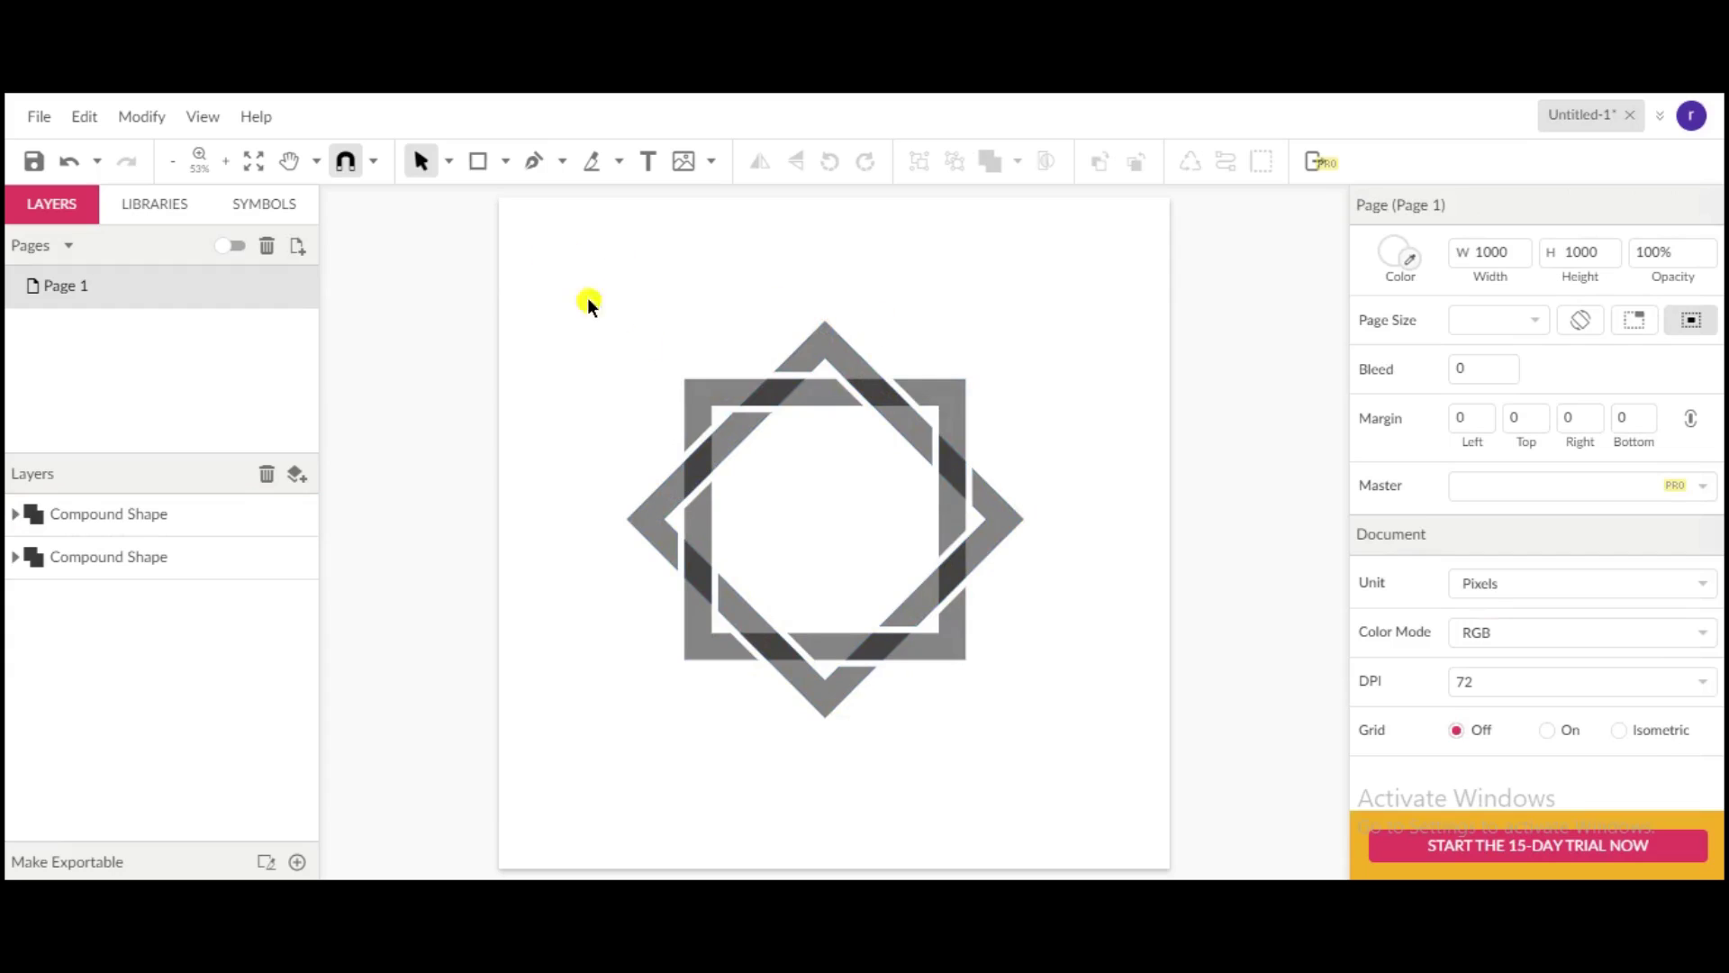
- Raise the opacity of both interlaced square frames to 100%
{"action": "left_click_drag", "start_coordinate": [589, 305], "coordinate": [1067, 732]}
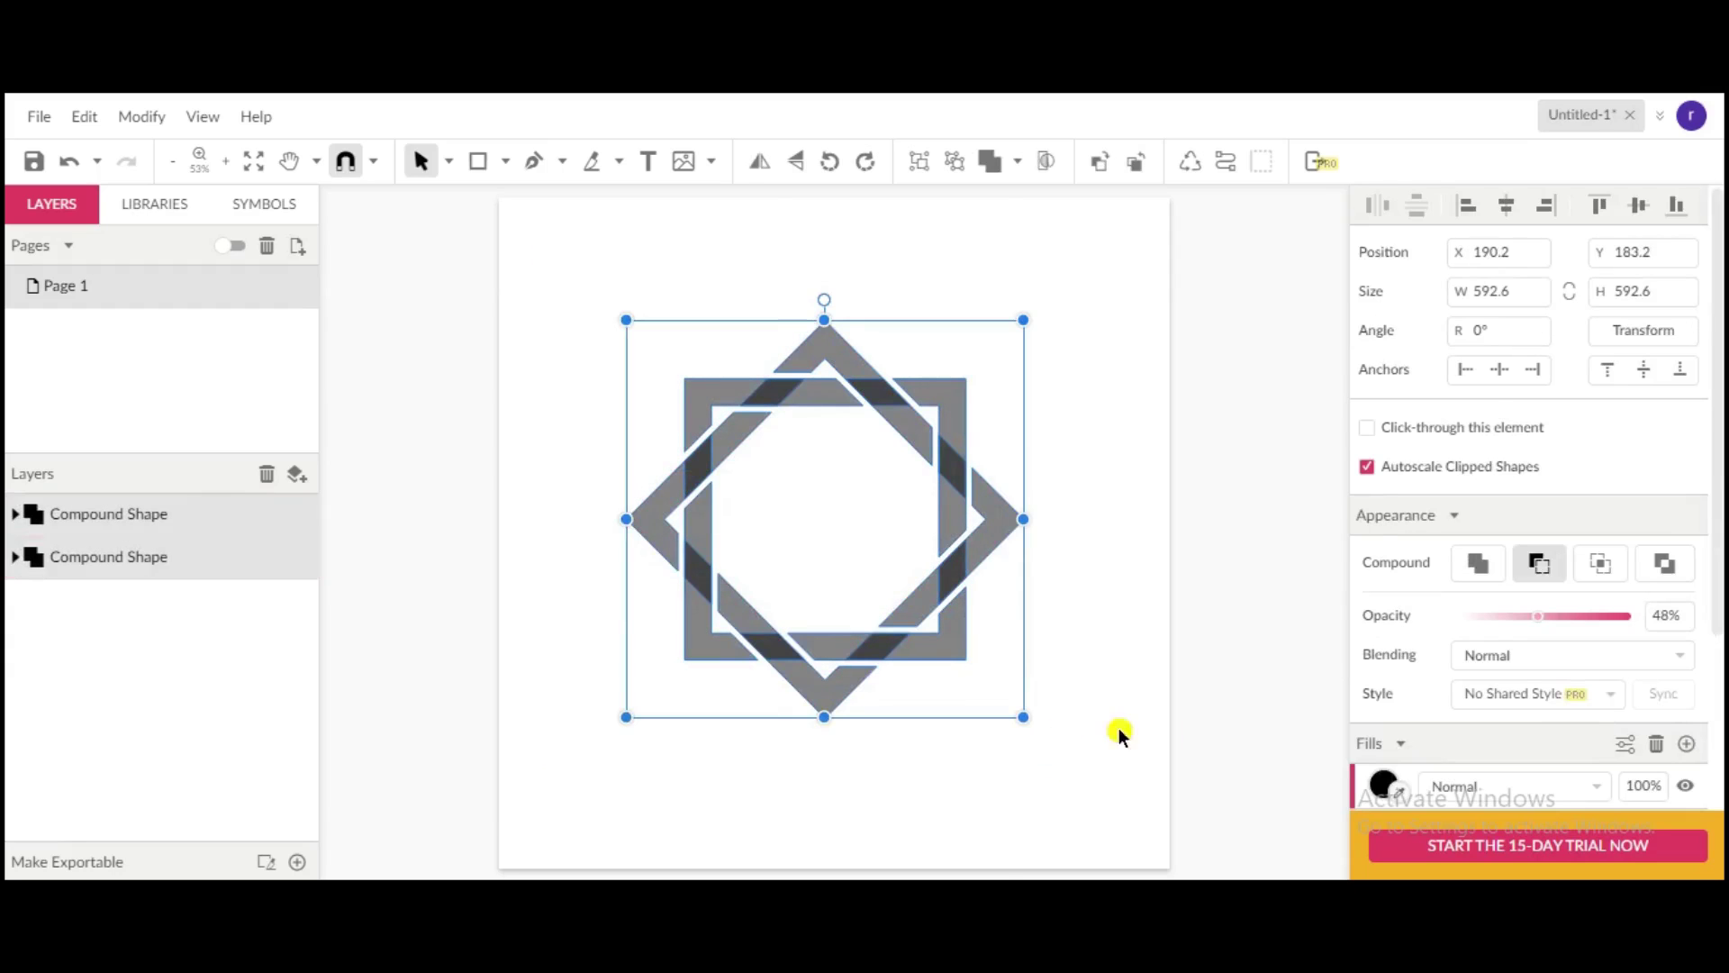
{"action": "left_click_drag", "start_coordinate": [1557, 611], "coordinate": [1667, 615]}
{"action": "left_click", "coordinate": [1081, 610]}
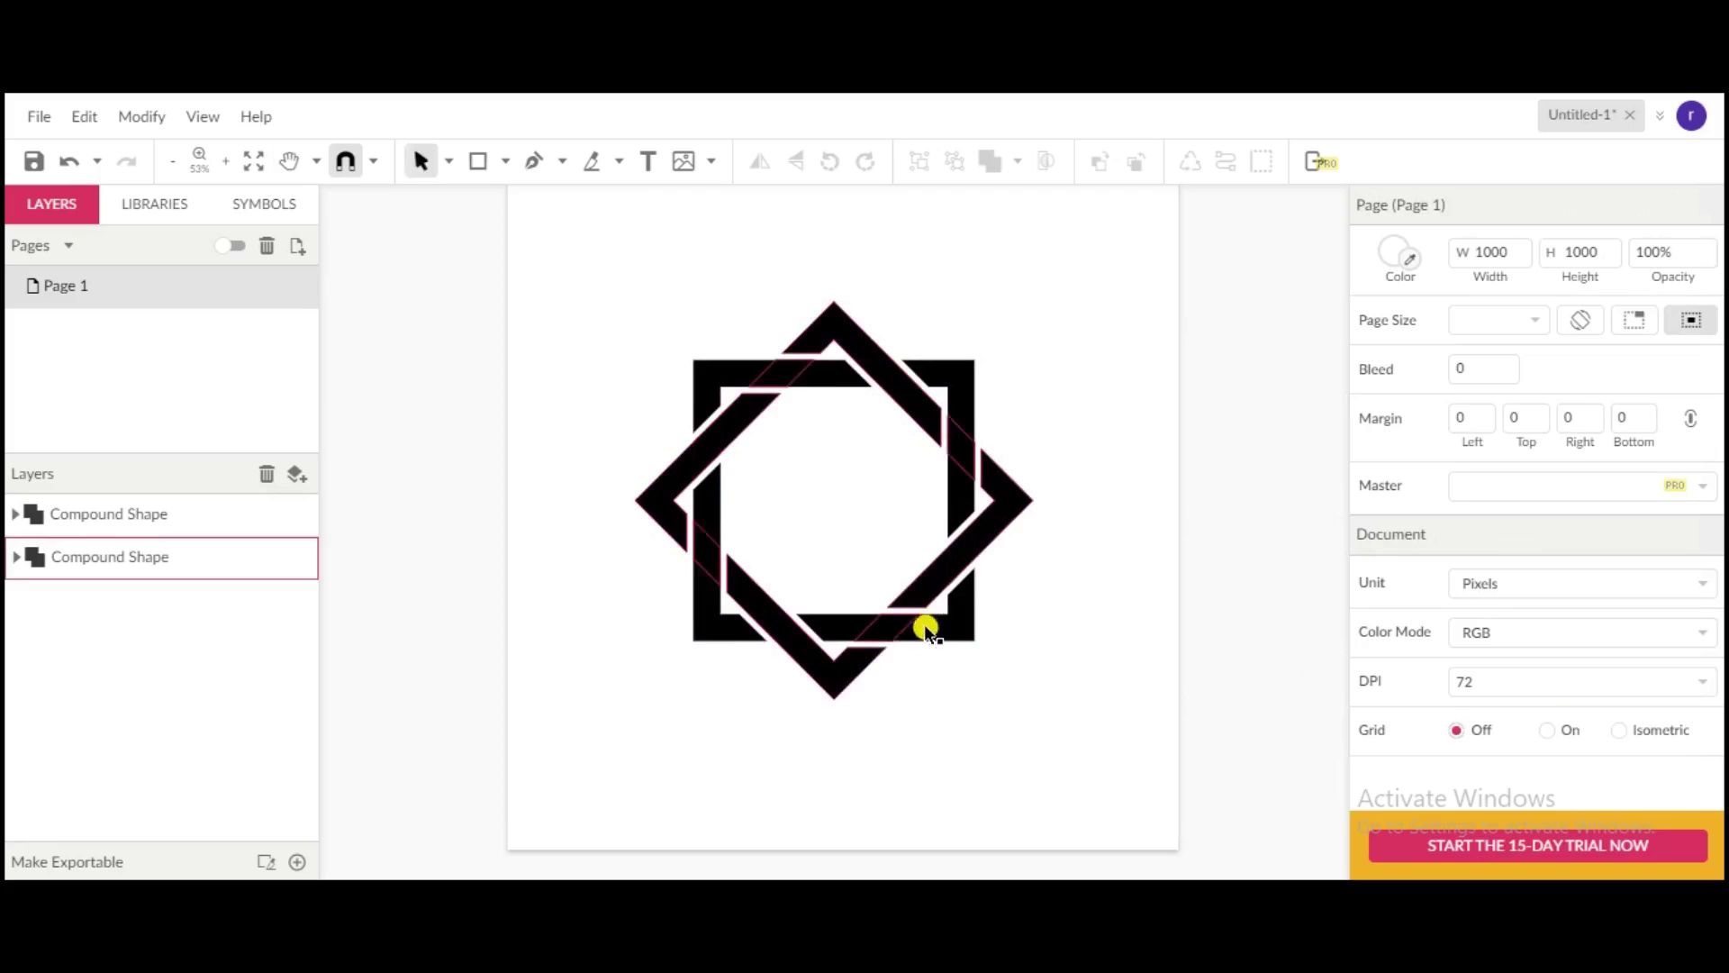
{"action": "key", "text": "space"}
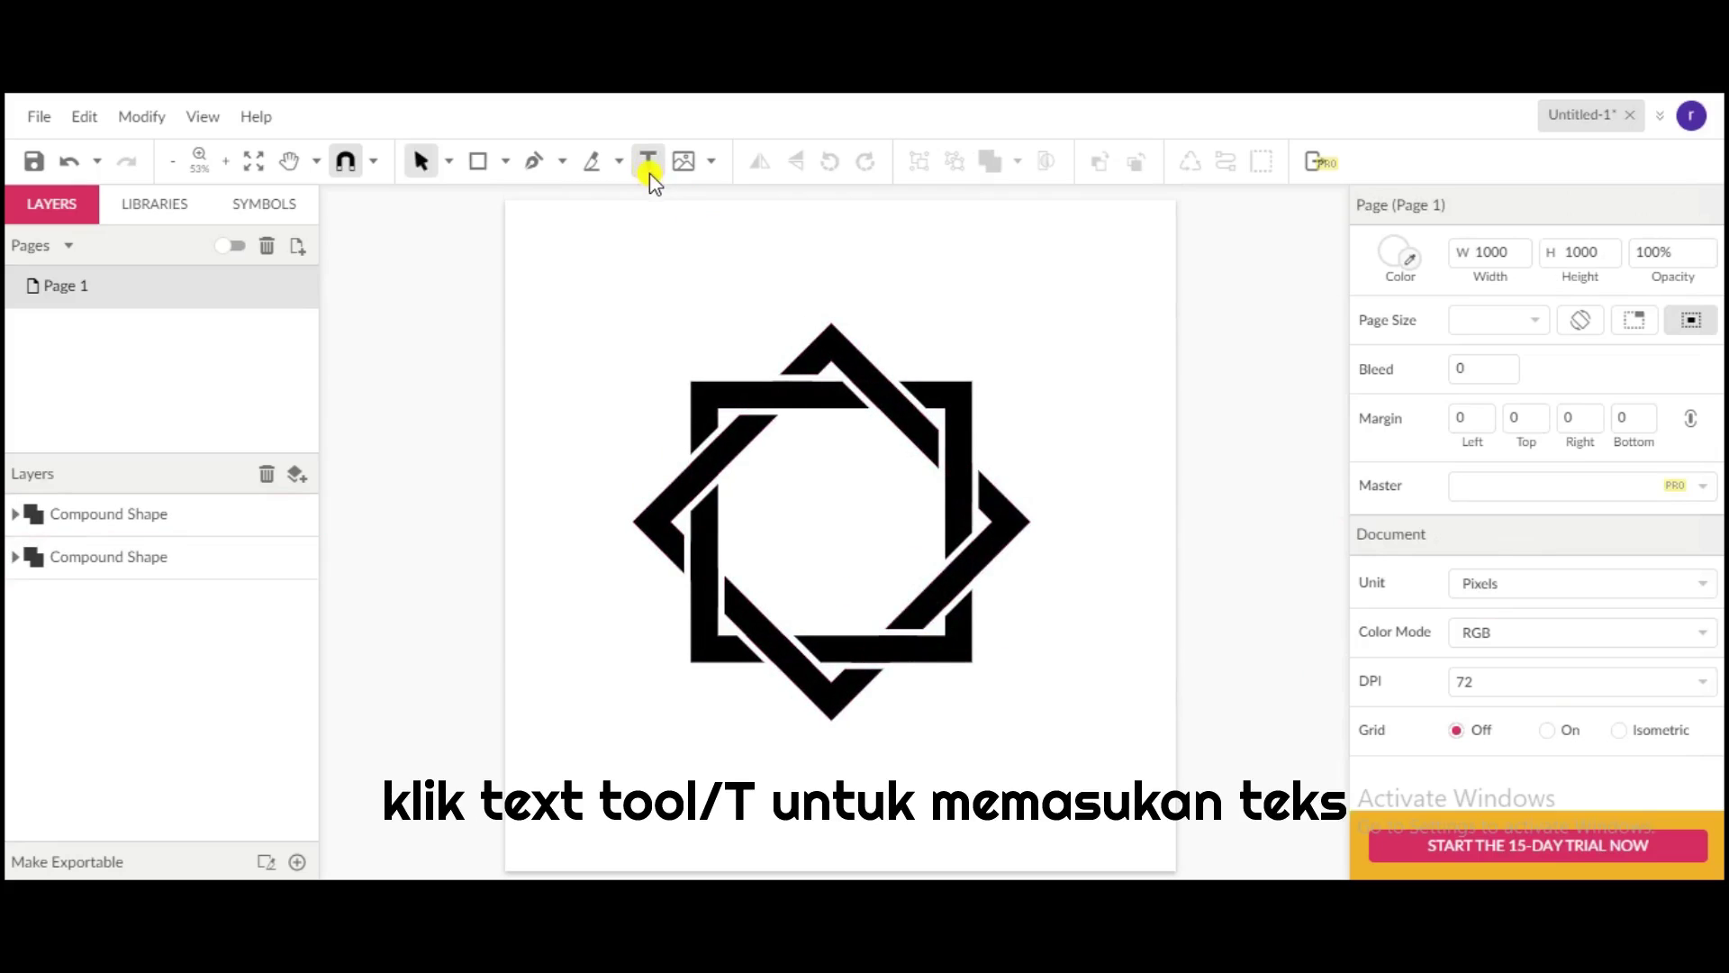
- Add a text box about 139 by 66 px inside the star and set its font to Bebas Neue
{"action": "left_click", "coordinate": [648, 164]}
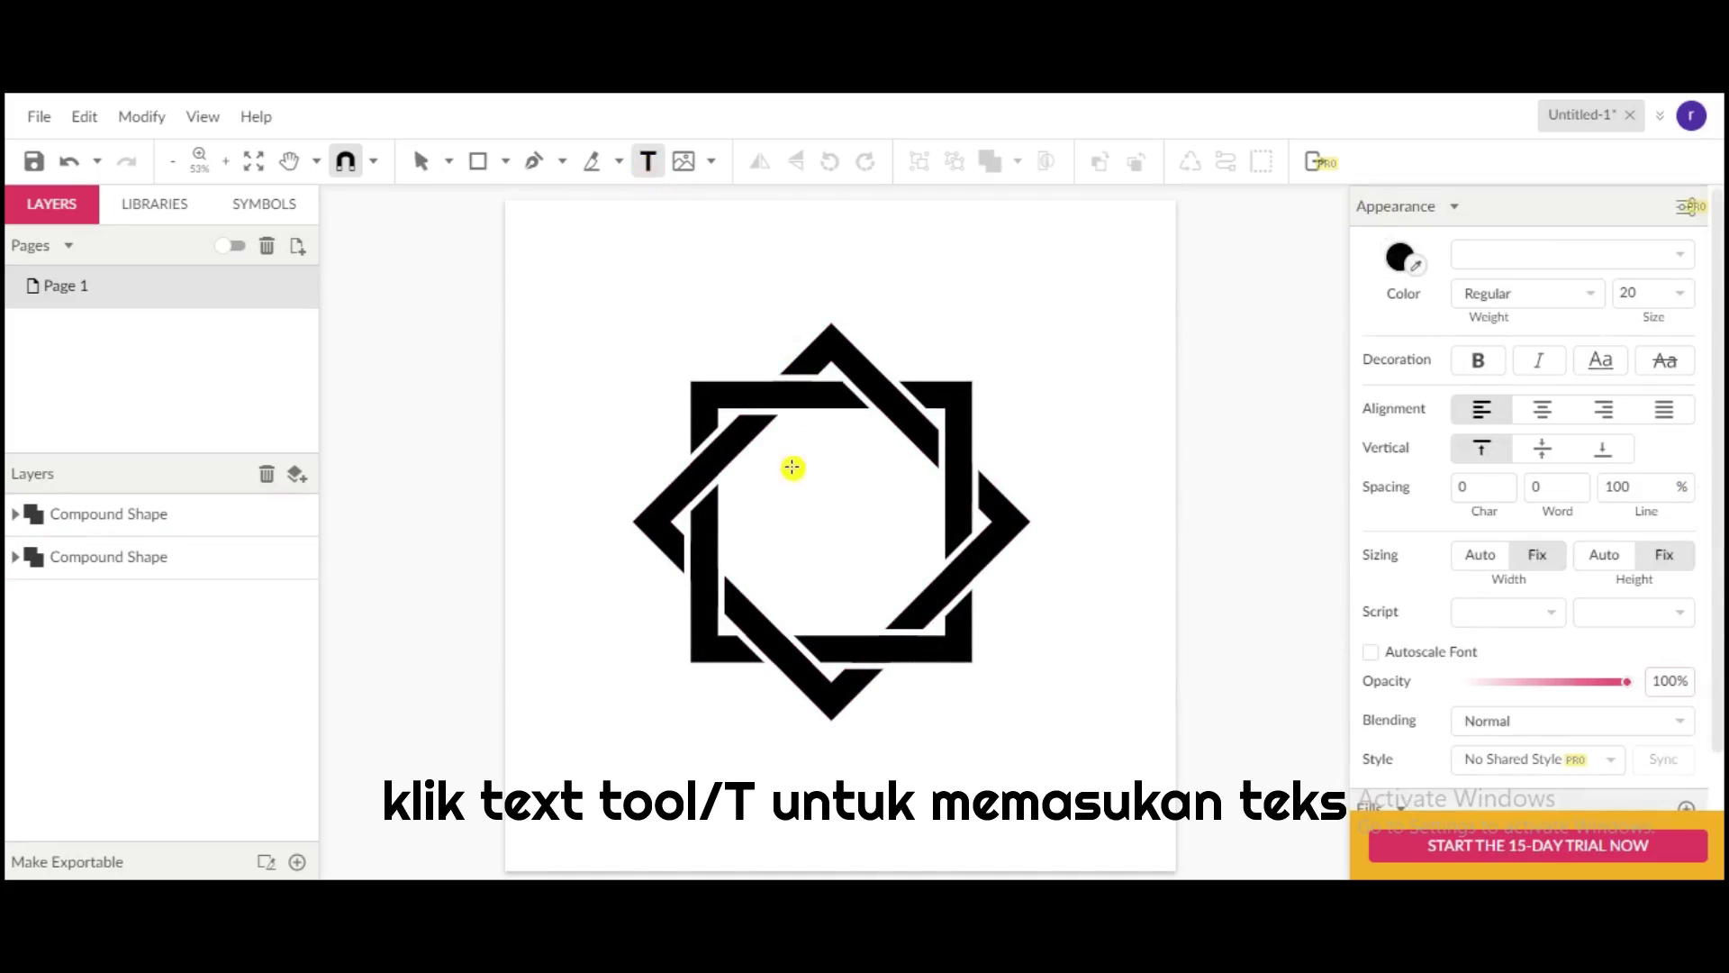
{"action": "left_click_drag", "start_coordinate": [778, 501], "coordinate": [869, 545]}
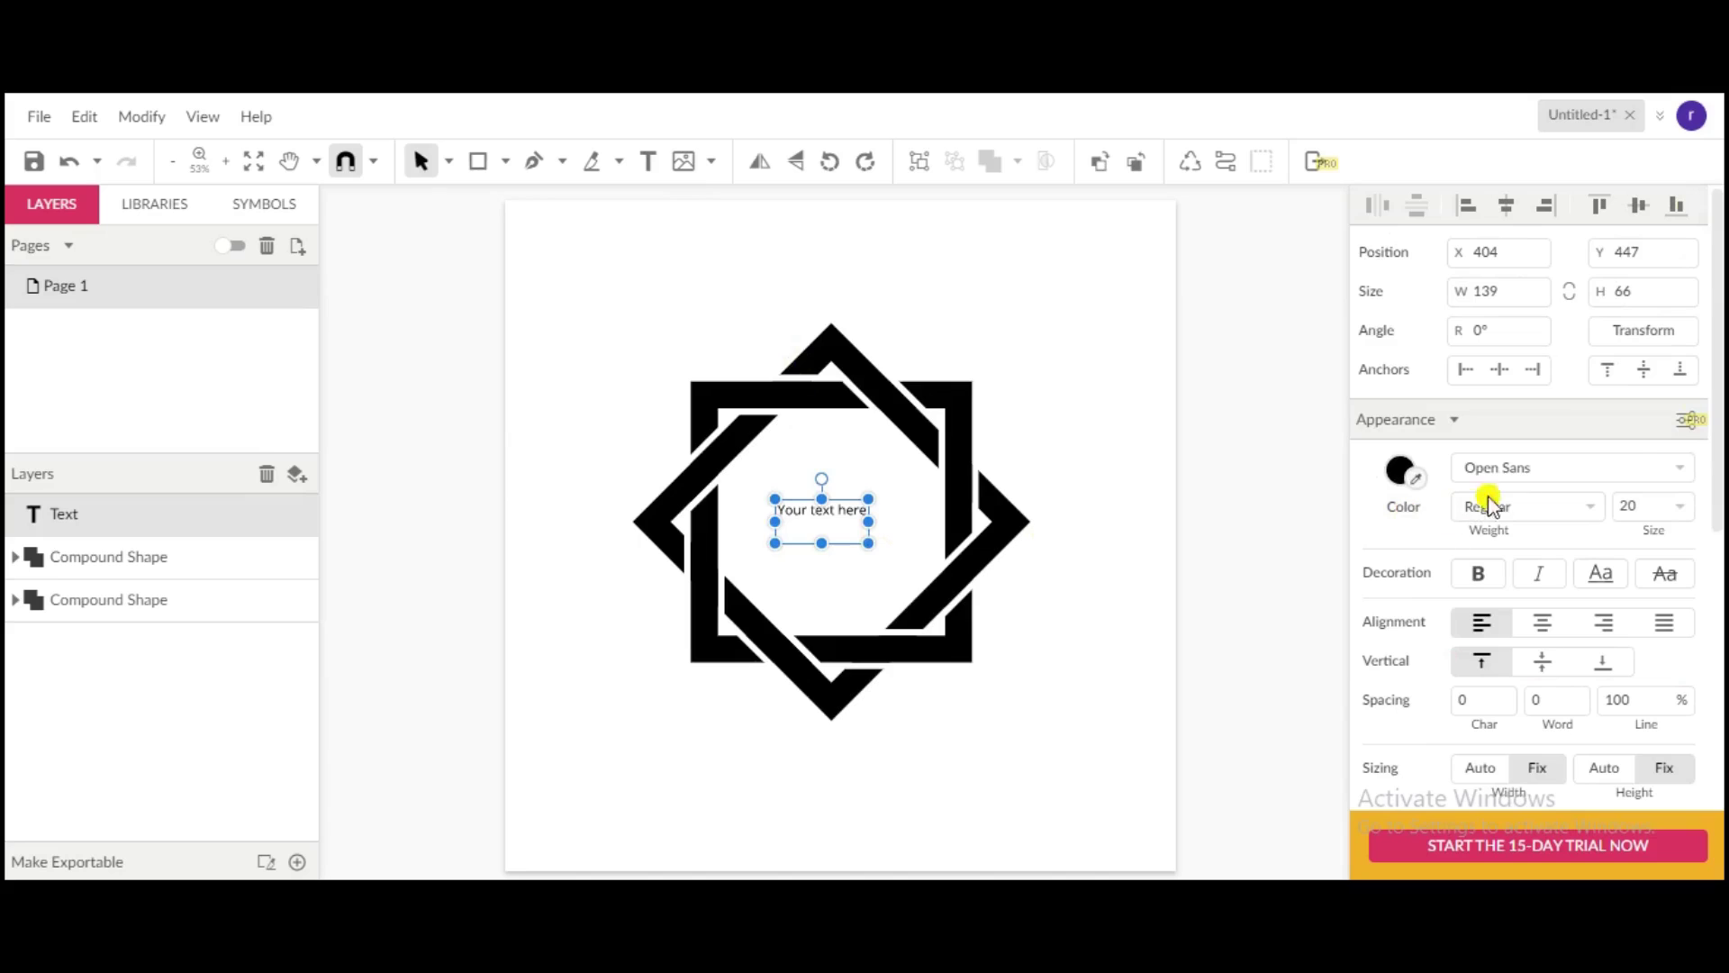
{"action": "left_click", "coordinate": [1684, 467]}
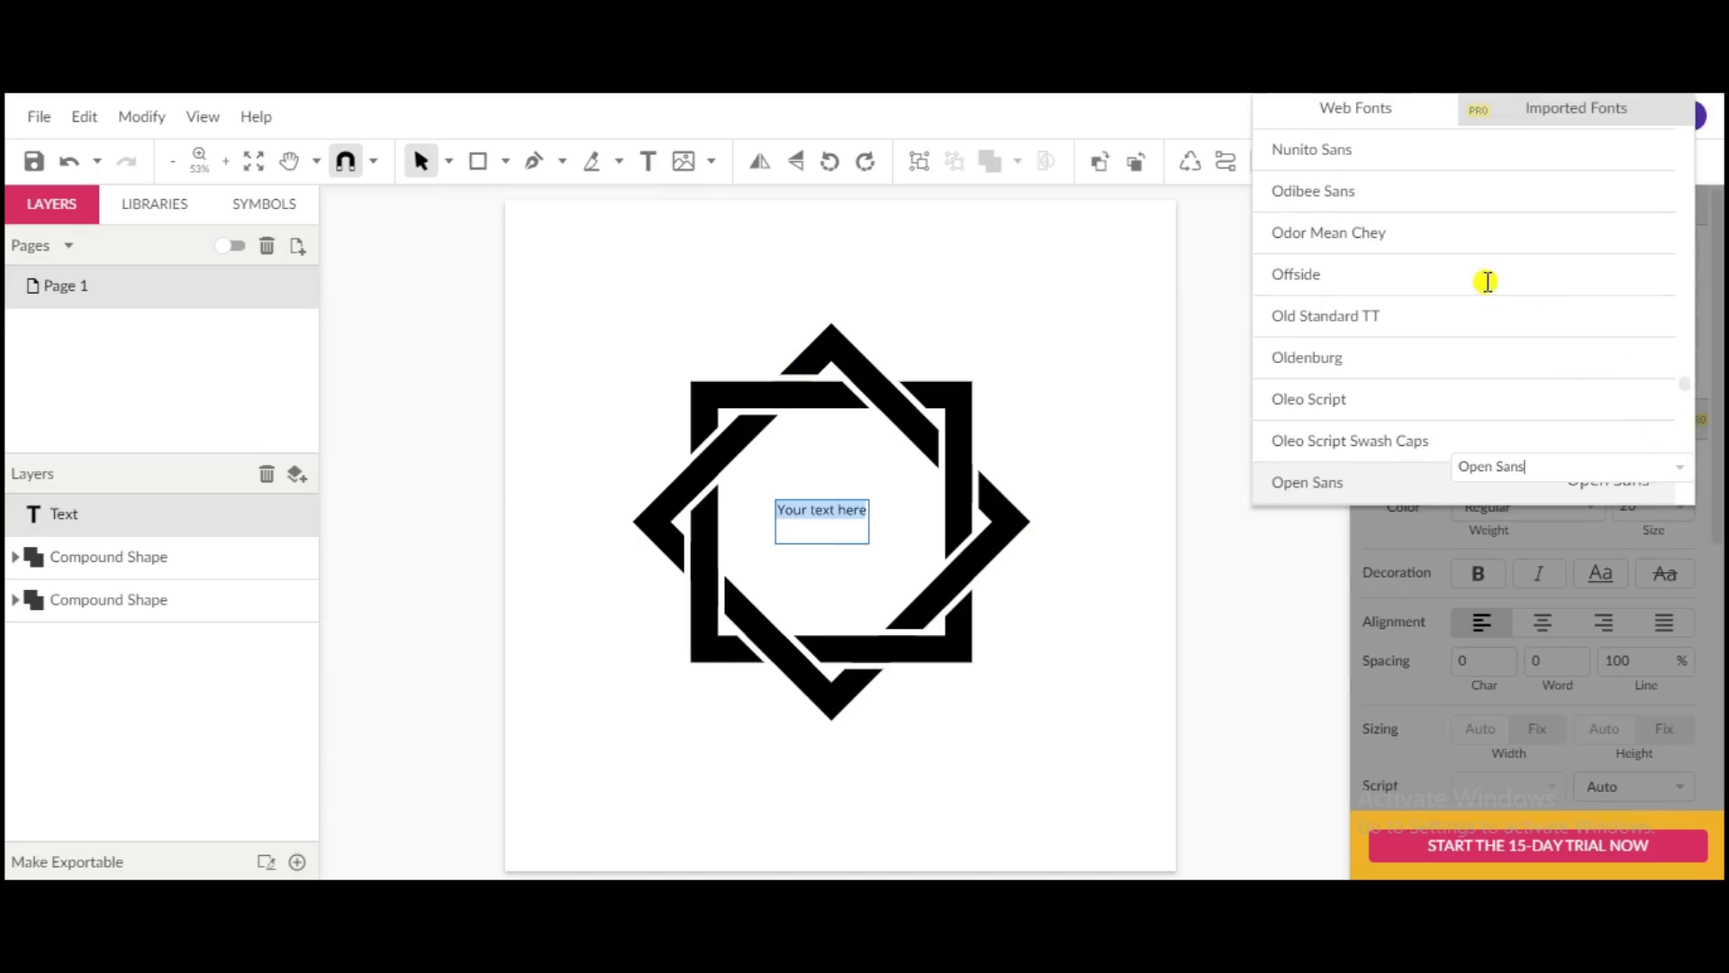
{"action": "scroll", "coordinate": [1477, 285], "scroll_direction": "up", "scroll_amount": 20}
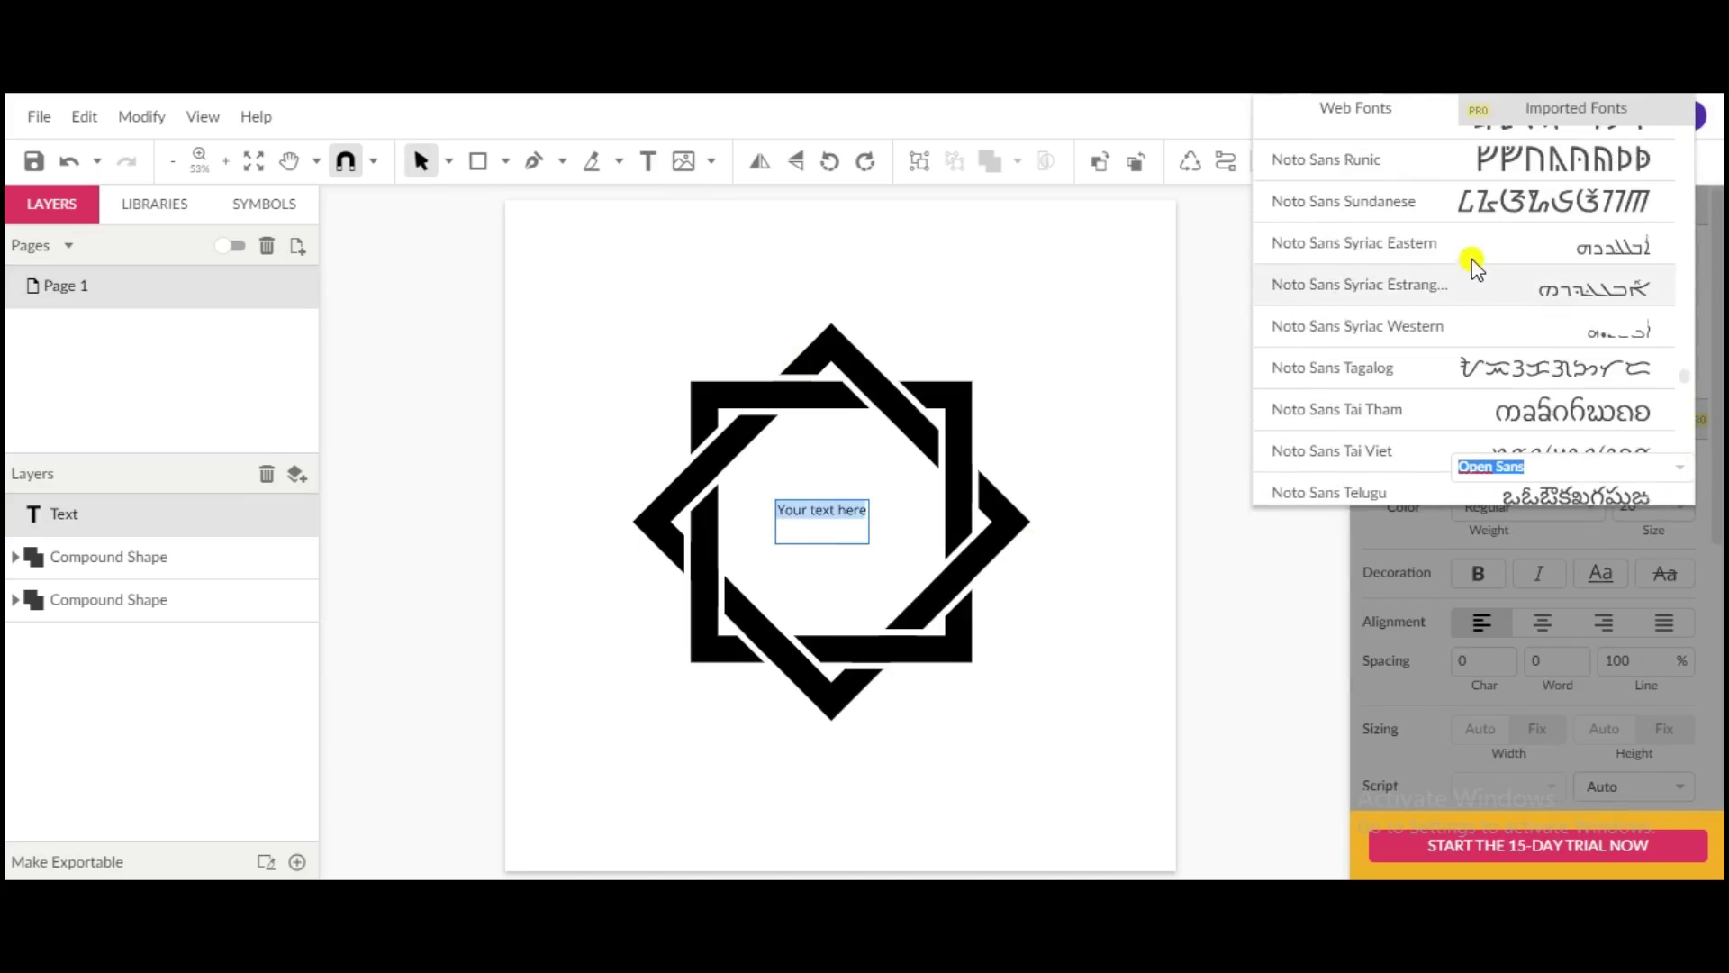
{"action": "scroll", "coordinate": [1477, 298], "scroll_direction": "up", "scroll_amount": 15}
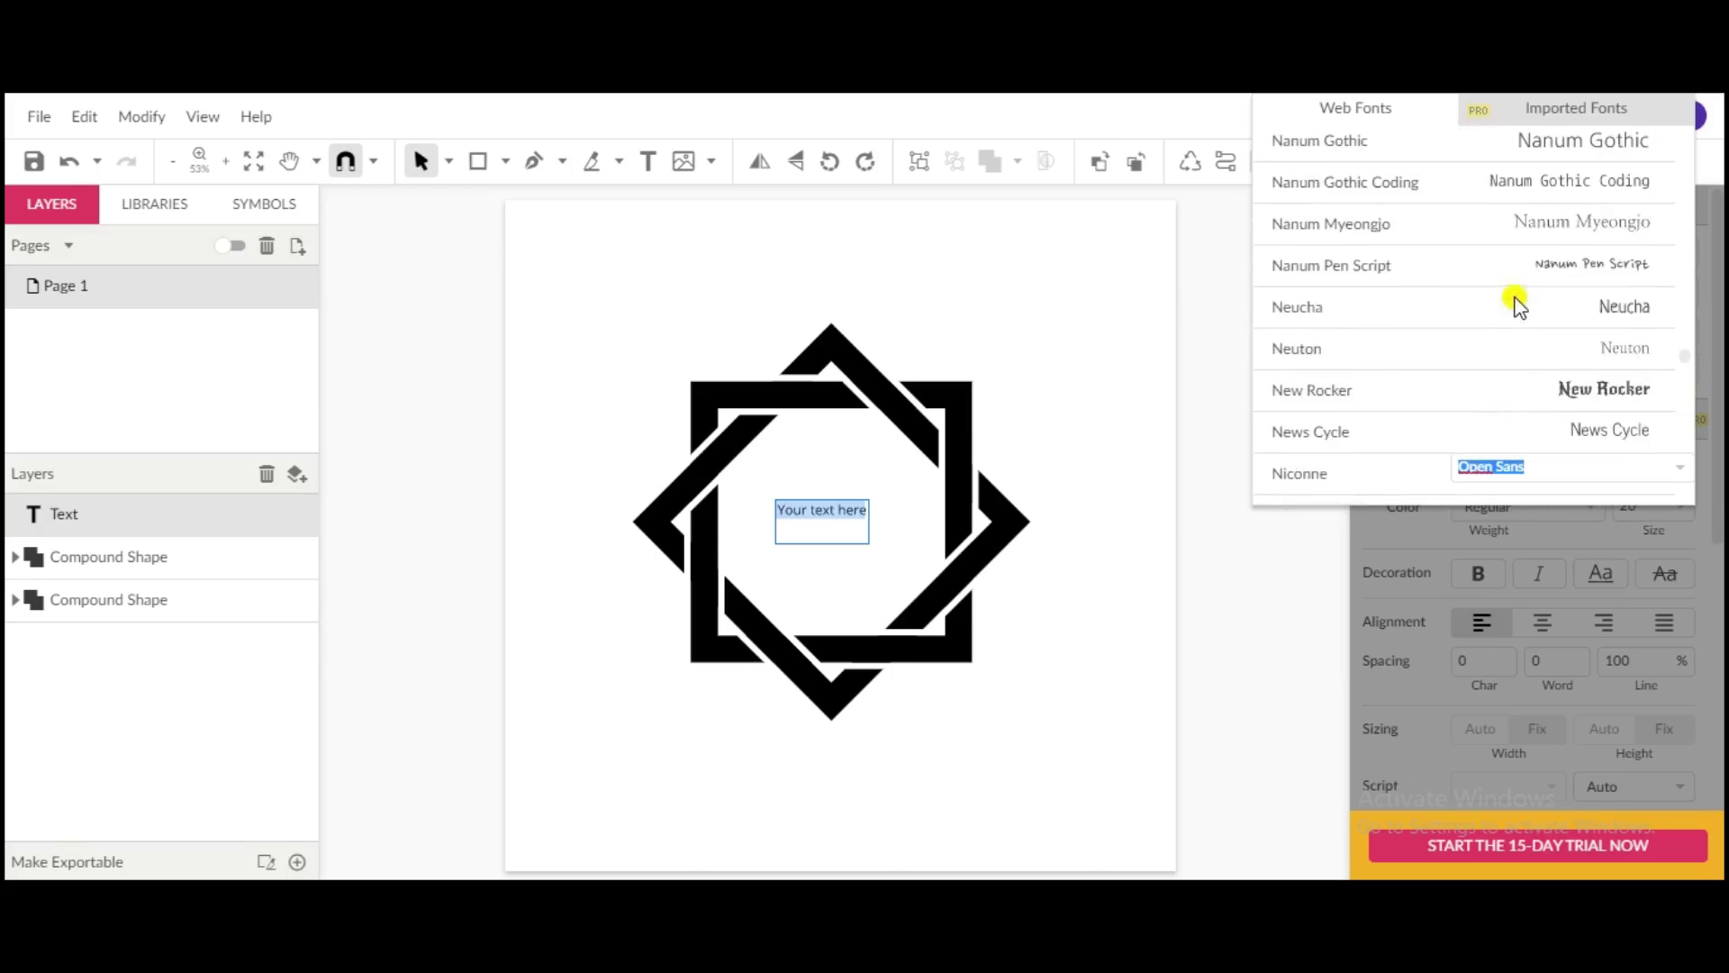
{"action": "type", "text": "b"}
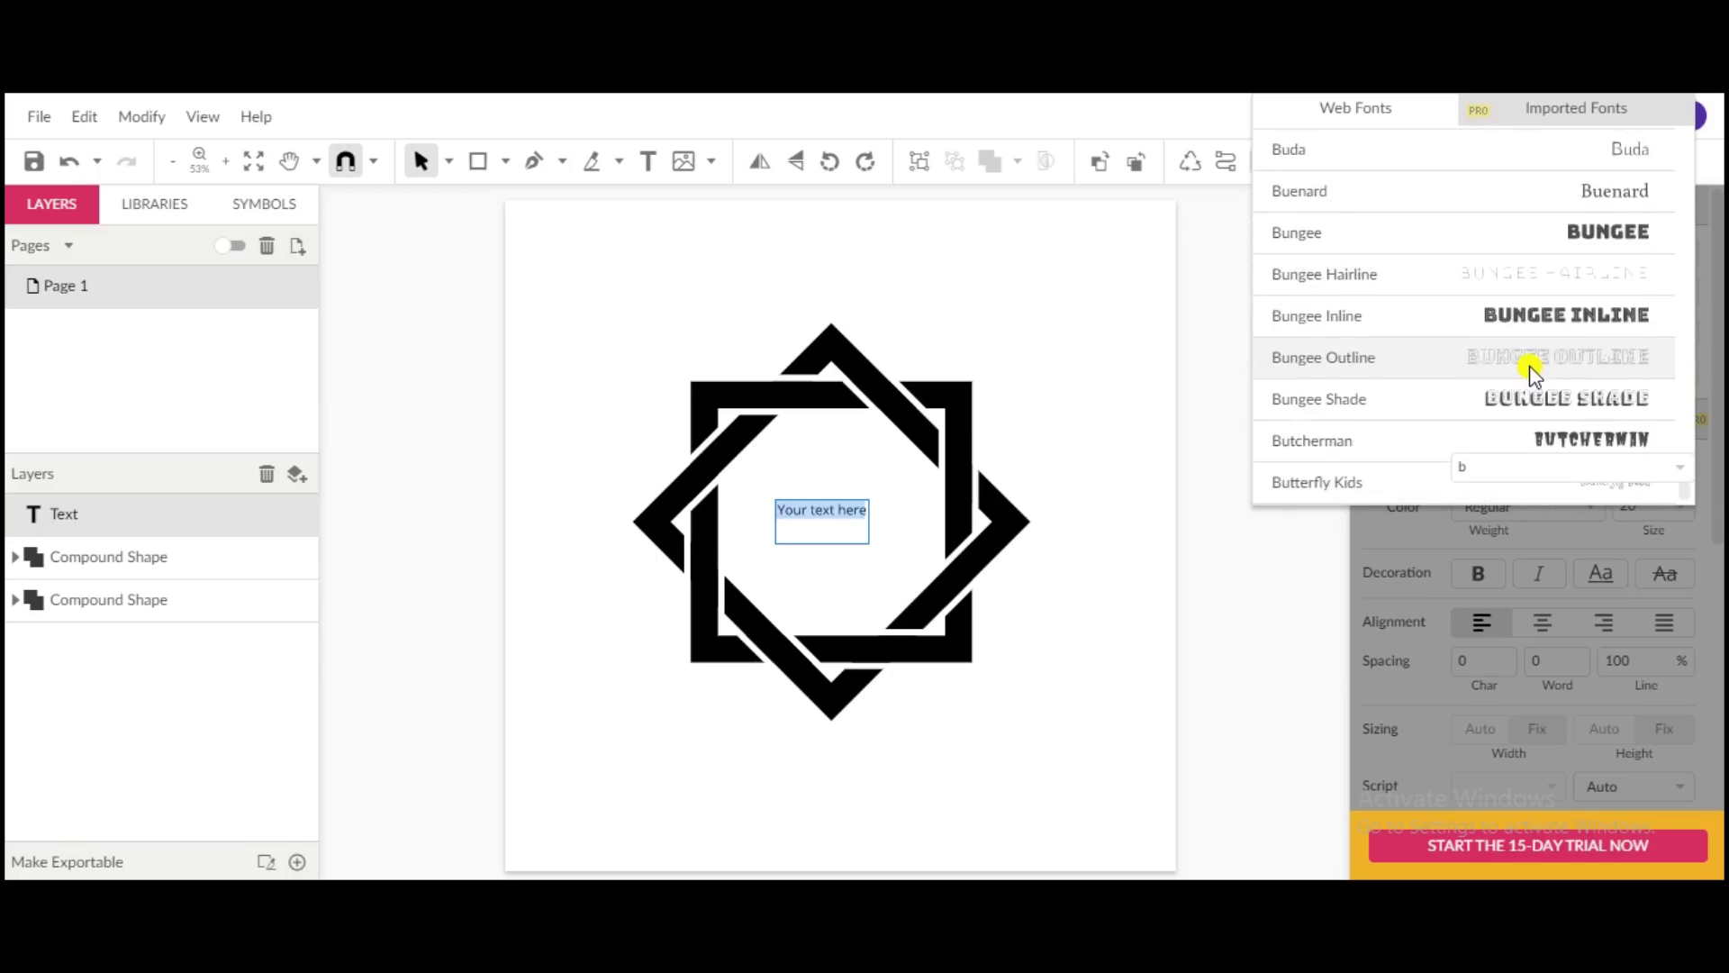
{"action": "type", "text": "e"}
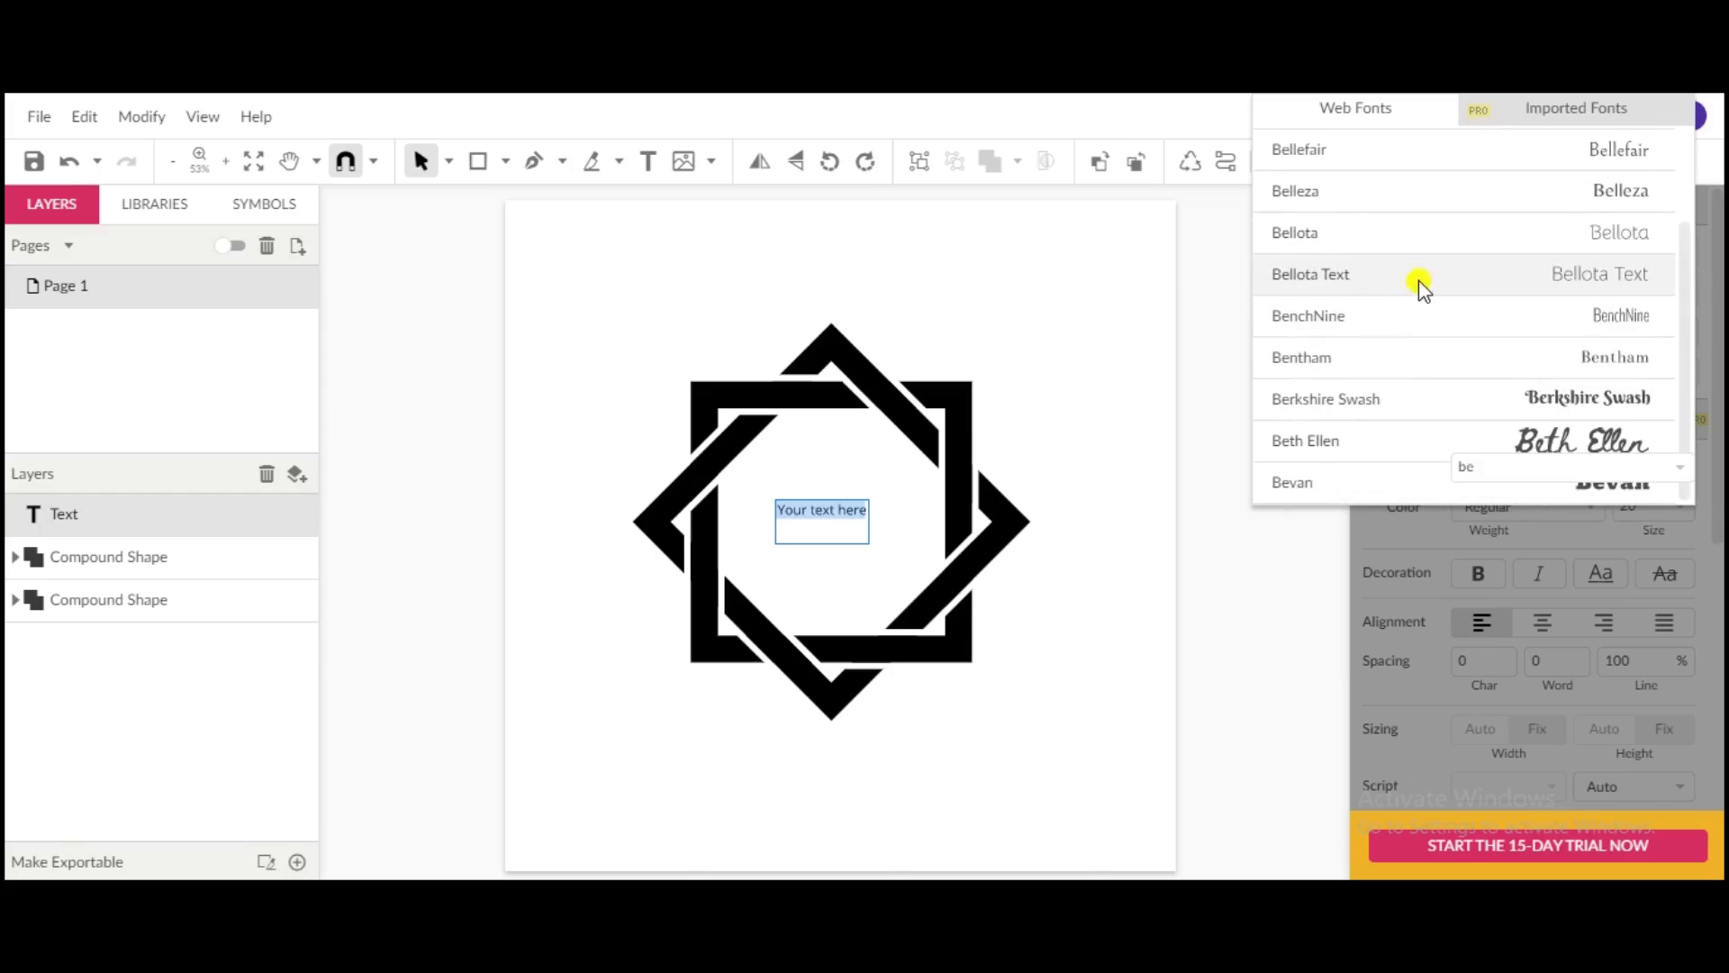
{"action": "scroll", "coordinate": [1419, 288], "scroll_direction": "up", "scroll_amount": 1}
{"action": "scroll", "coordinate": [1420, 297], "scroll_direction": "down", "scroll_amount": 1}
{"action": "type", "text": "b"}
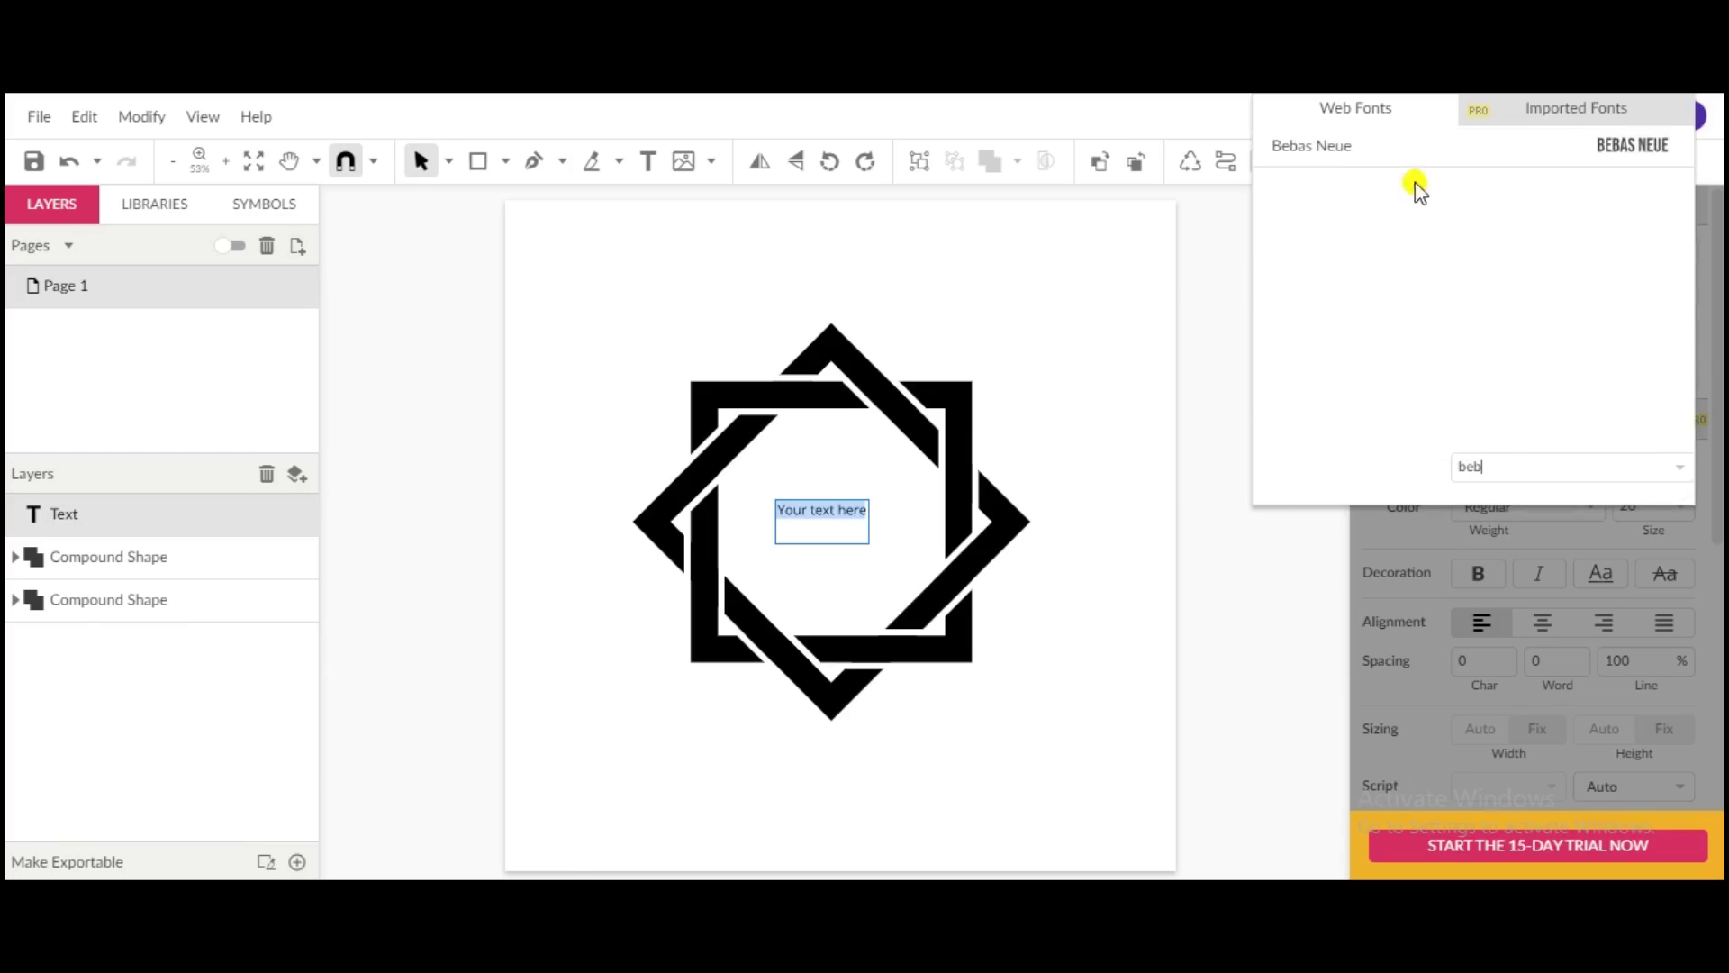
{"action": "left_click", "coordinate": [1340, 151]}
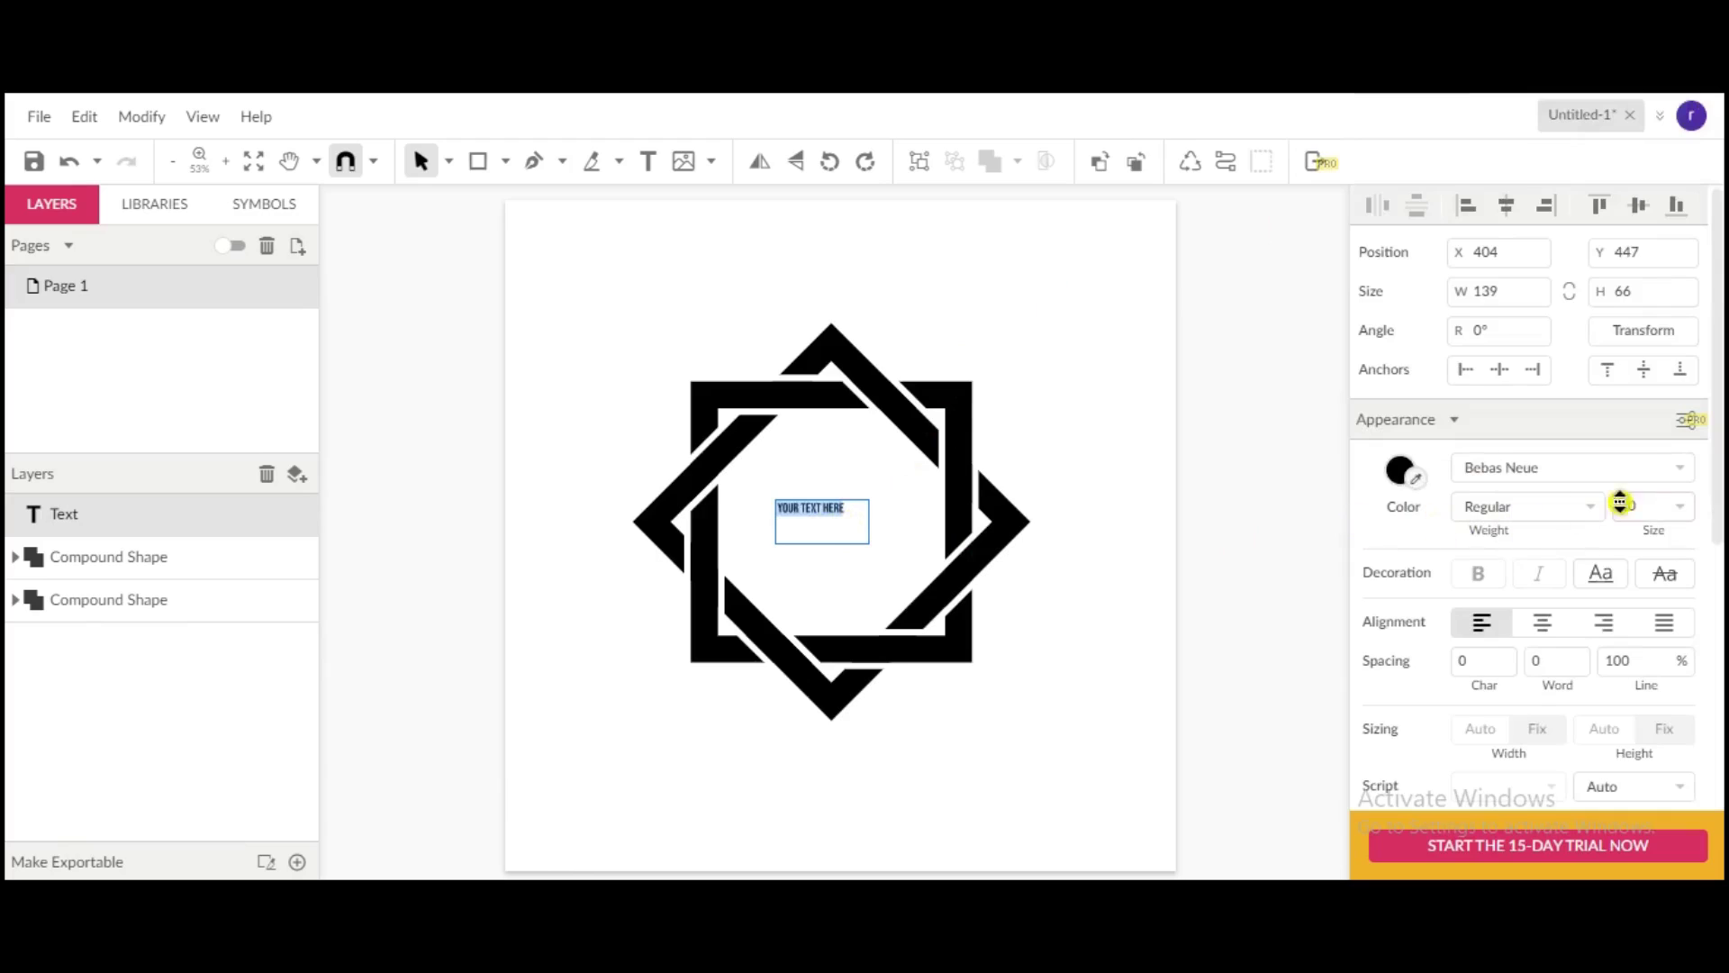
- Replace the placeholder text with LOGO and set its font size to 83
{"action": "left_click_drag", "start_coordinate": [1647, 498], "coordinate": [1647, 467]}
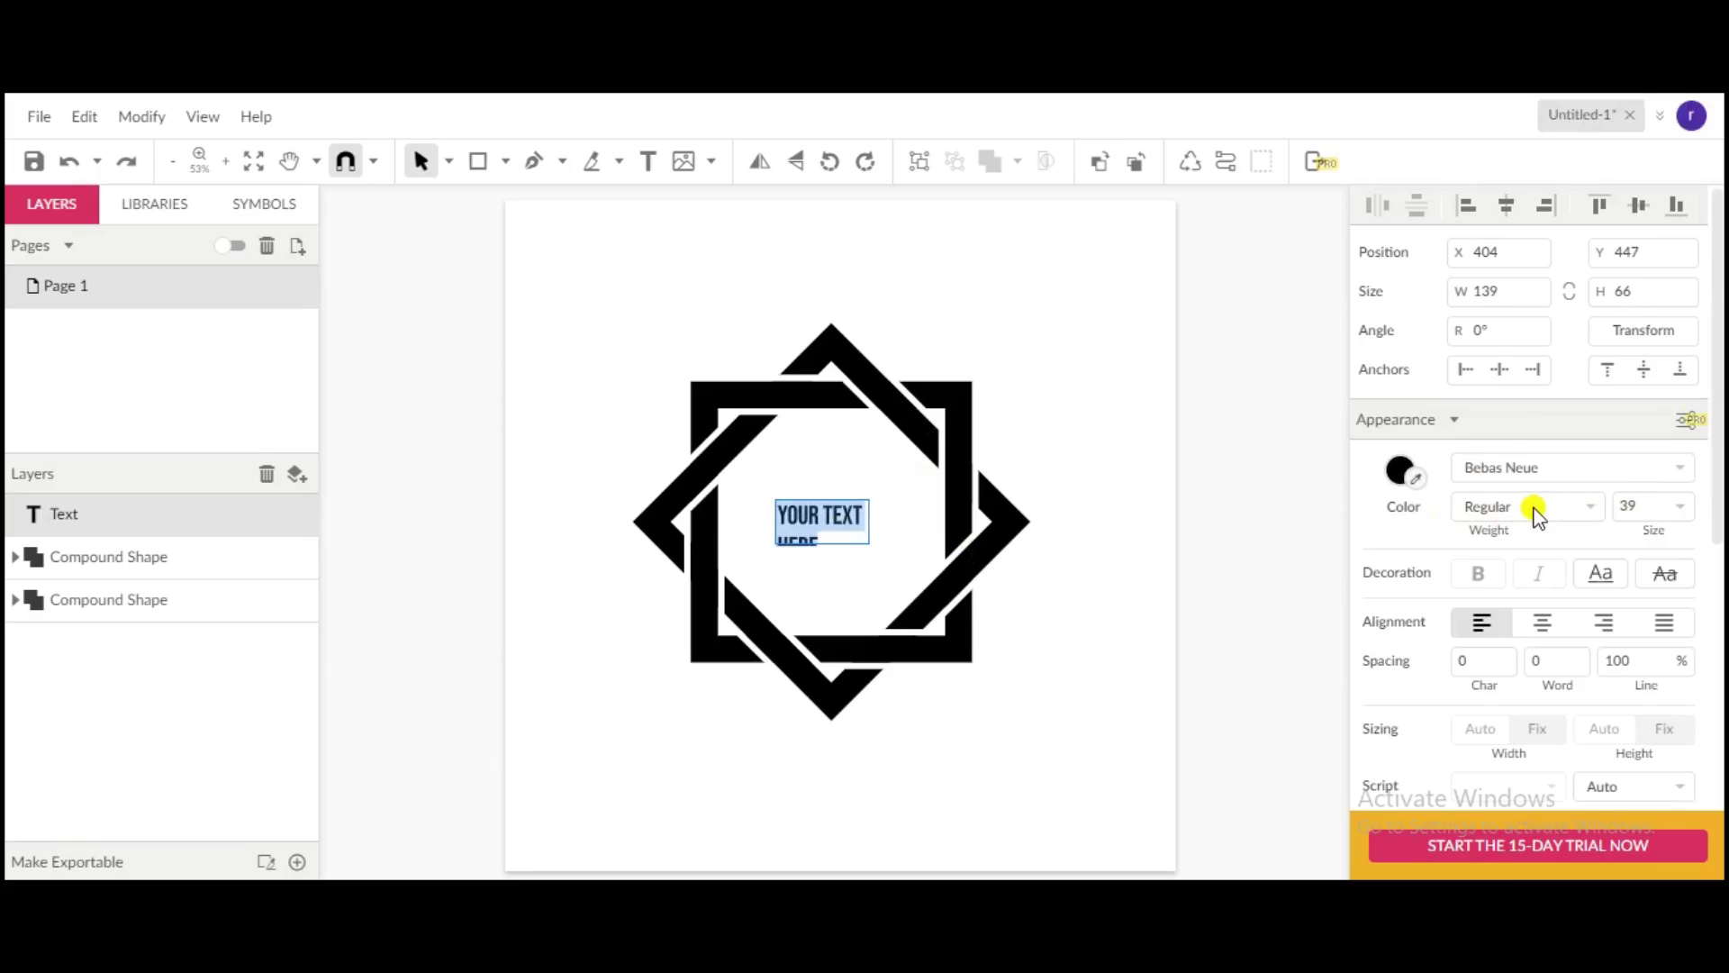
{"action": "type", "text": "LOGO"}
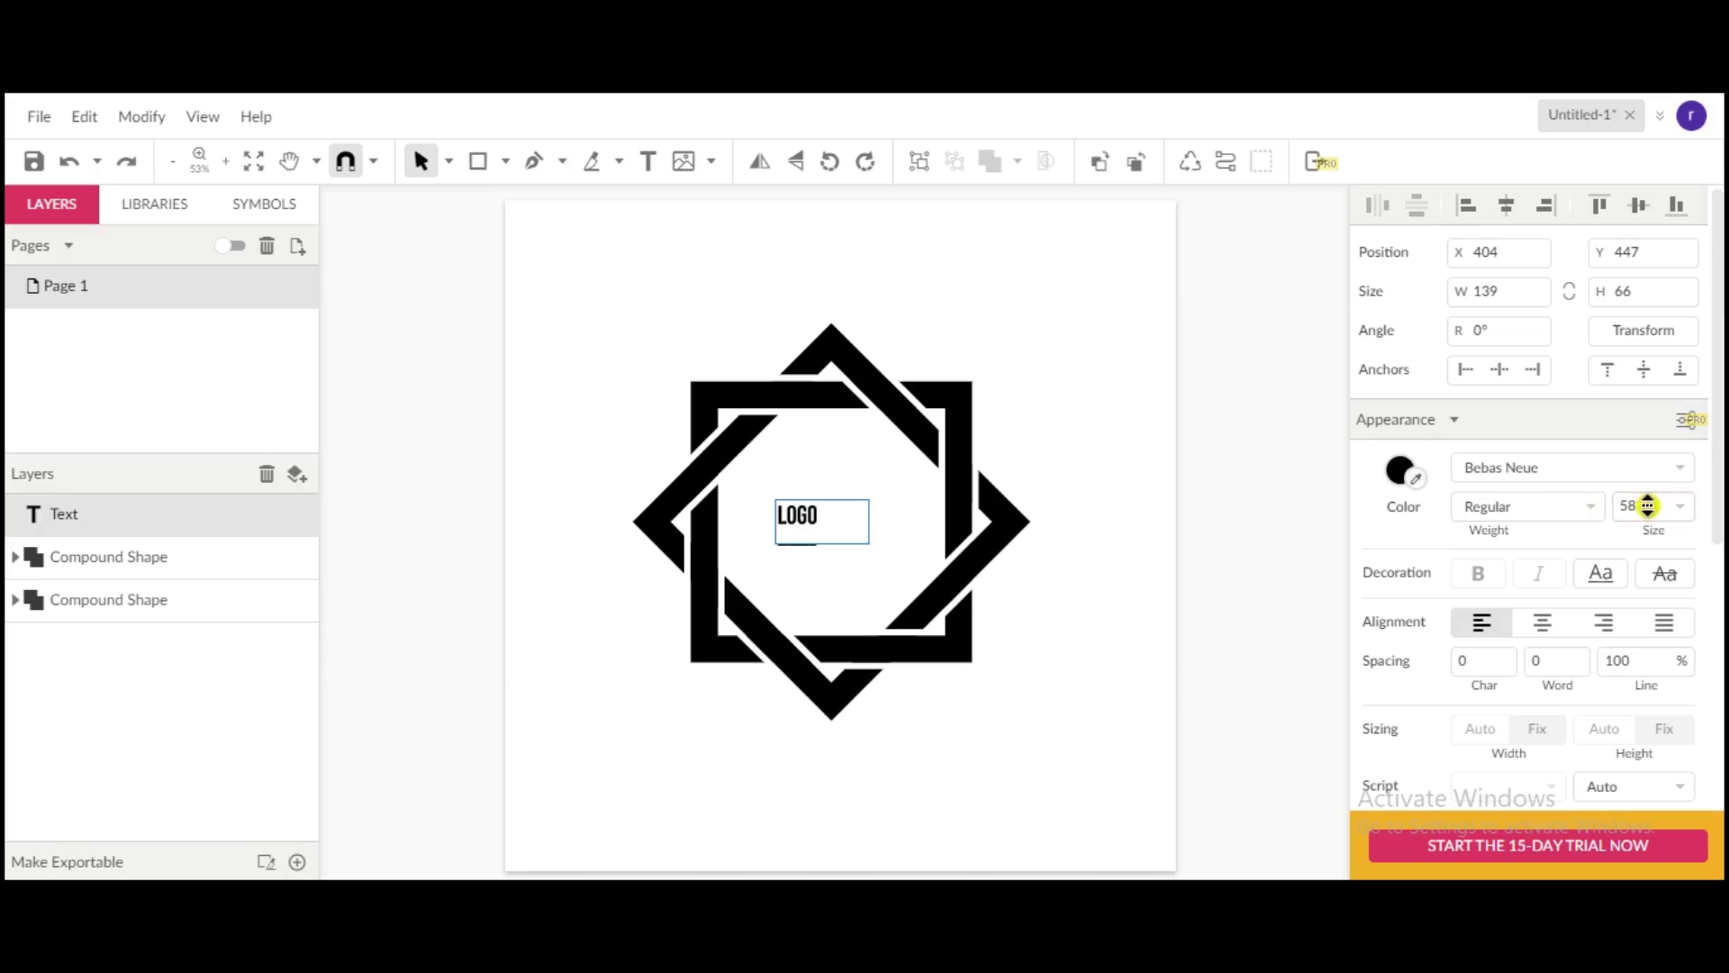
{"action": "left_click", "coordinate": [825, 521]}
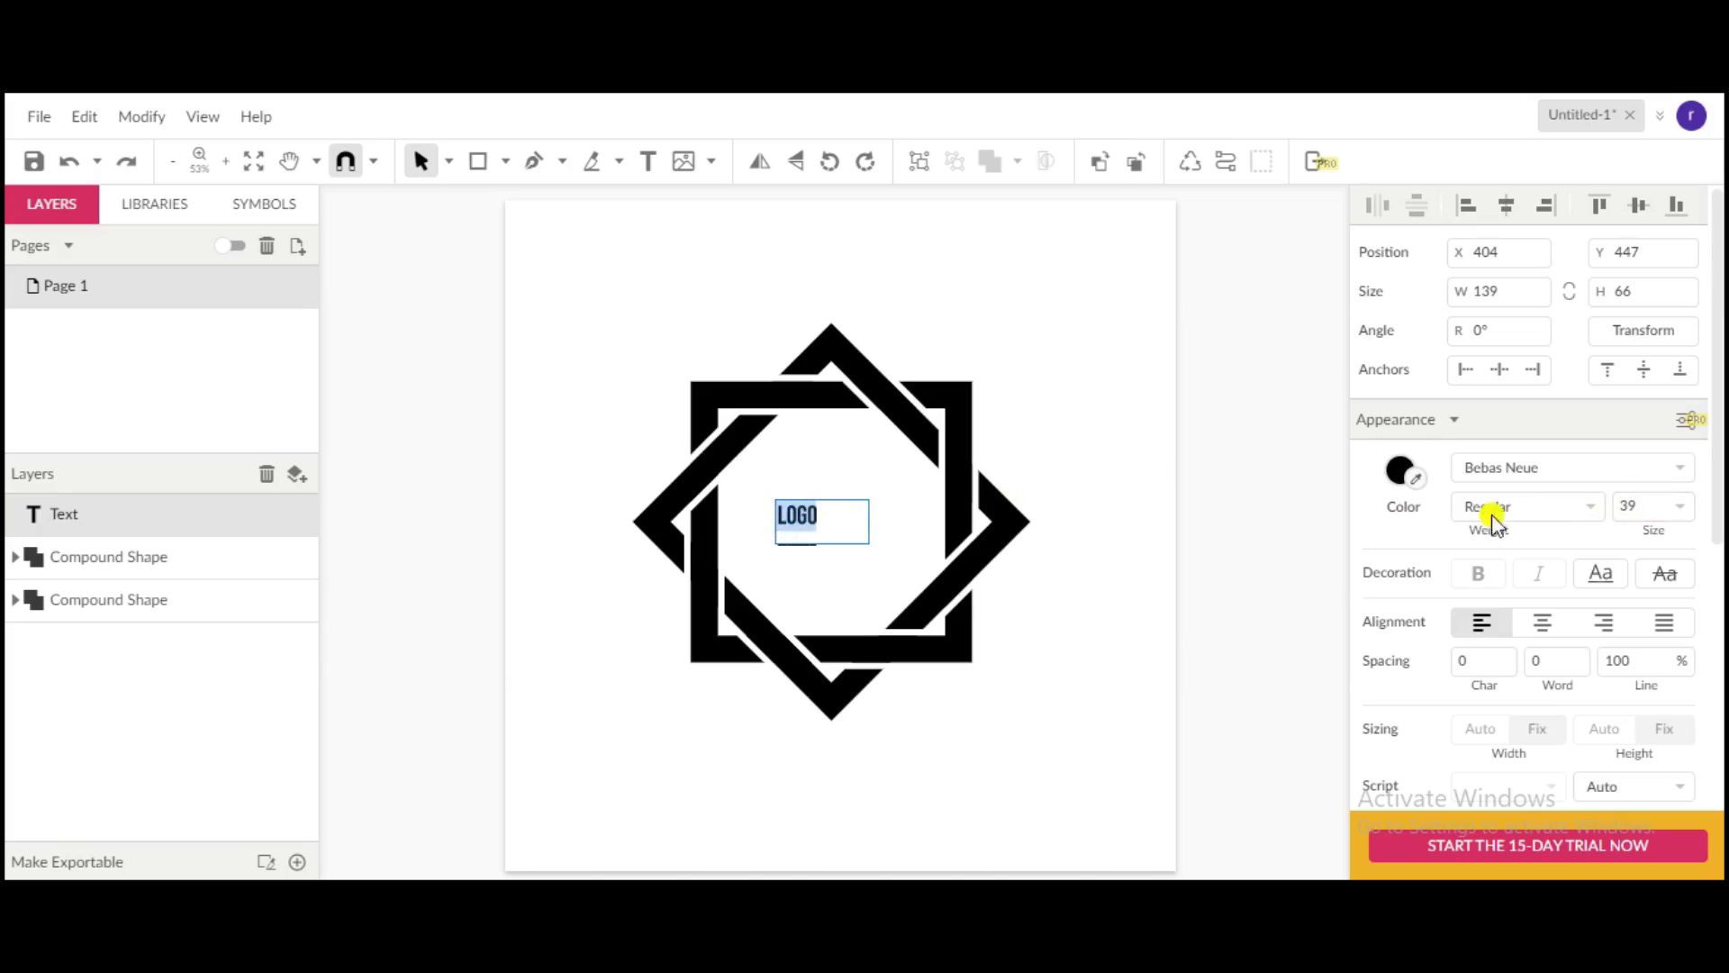
{"action": "left_click_drag", "start_coordinate": [1640, 502], "coordinate": [1665, 447]}
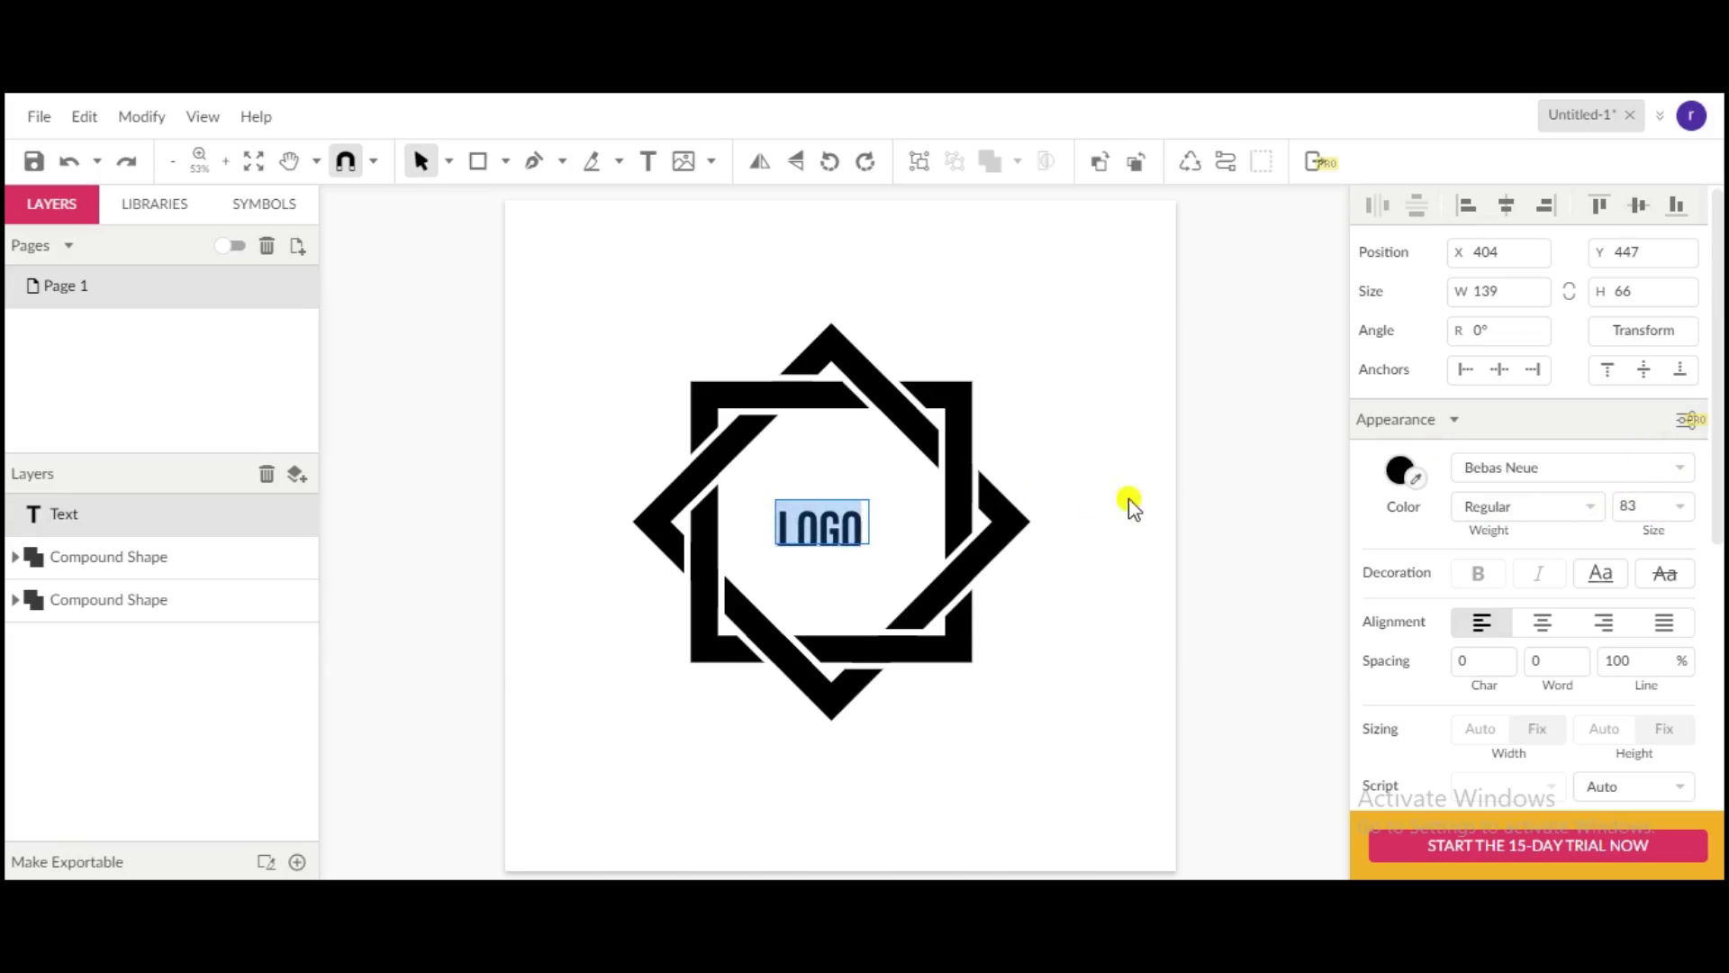
- Convert the LOGO text to a path and enlarge it to about 193 by 95 px in the star's middle
{"action": "left_click", "coordinate": [863, 542]}
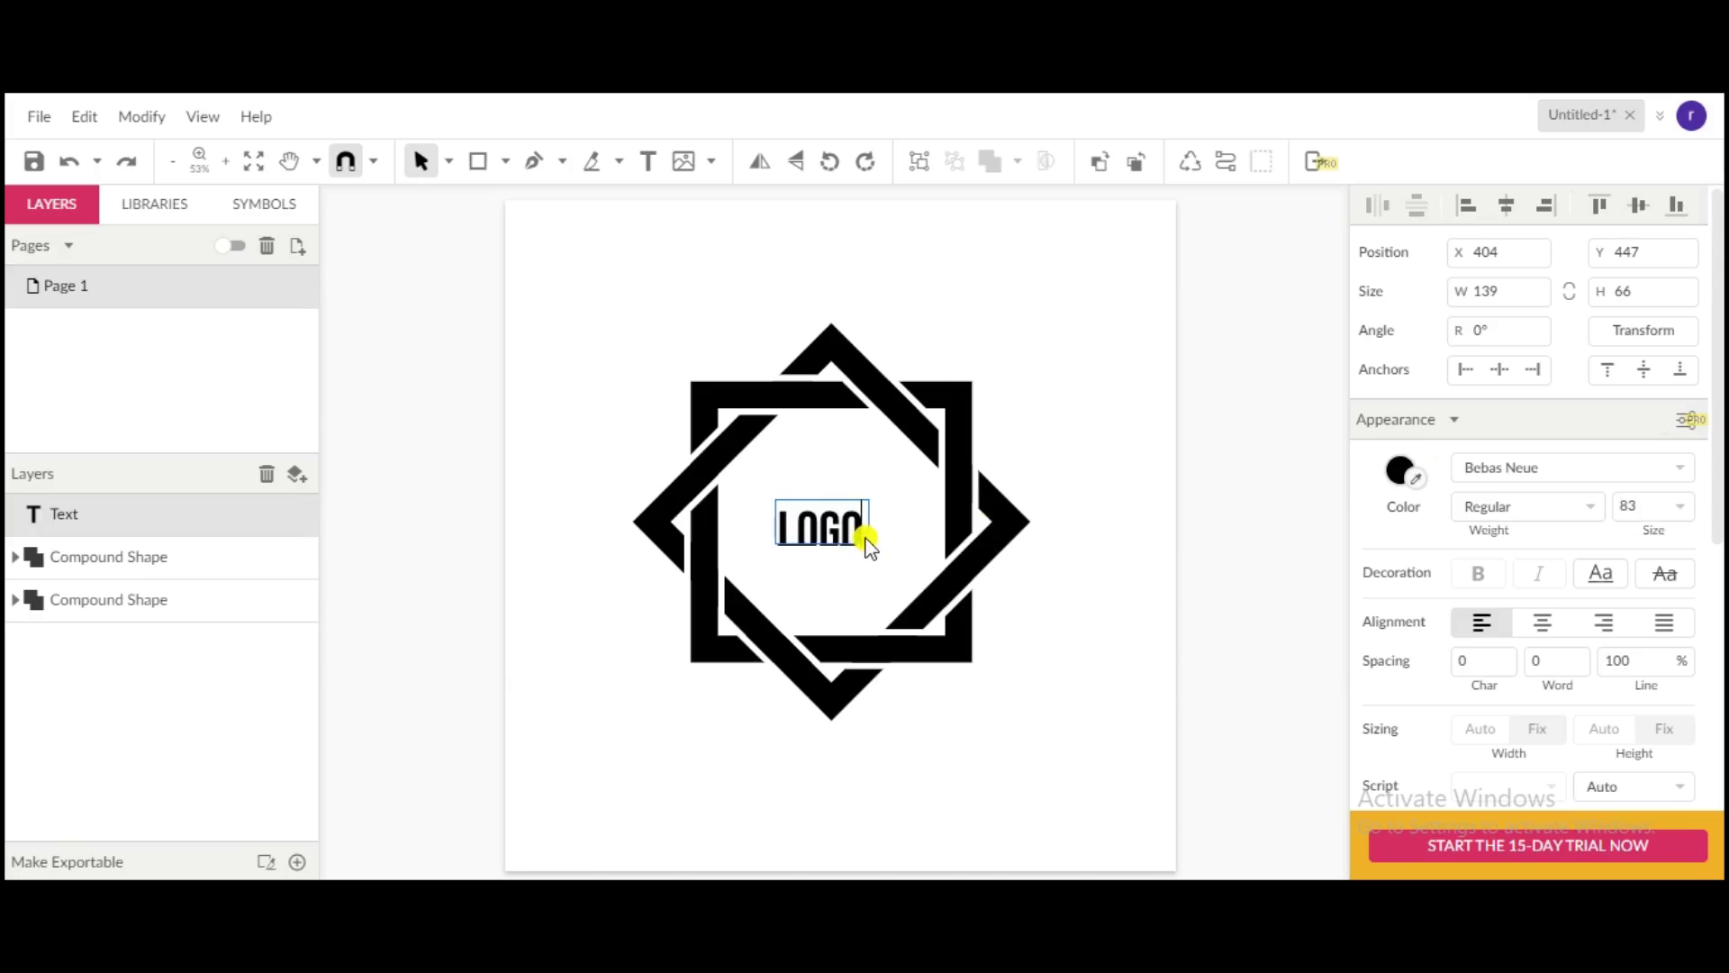
{"action": "left_click", "coordinate": [848, 531]}
{"action": "left_click_drag", "start_coordinate": [867, 533], "coordinate": [753, 528]}
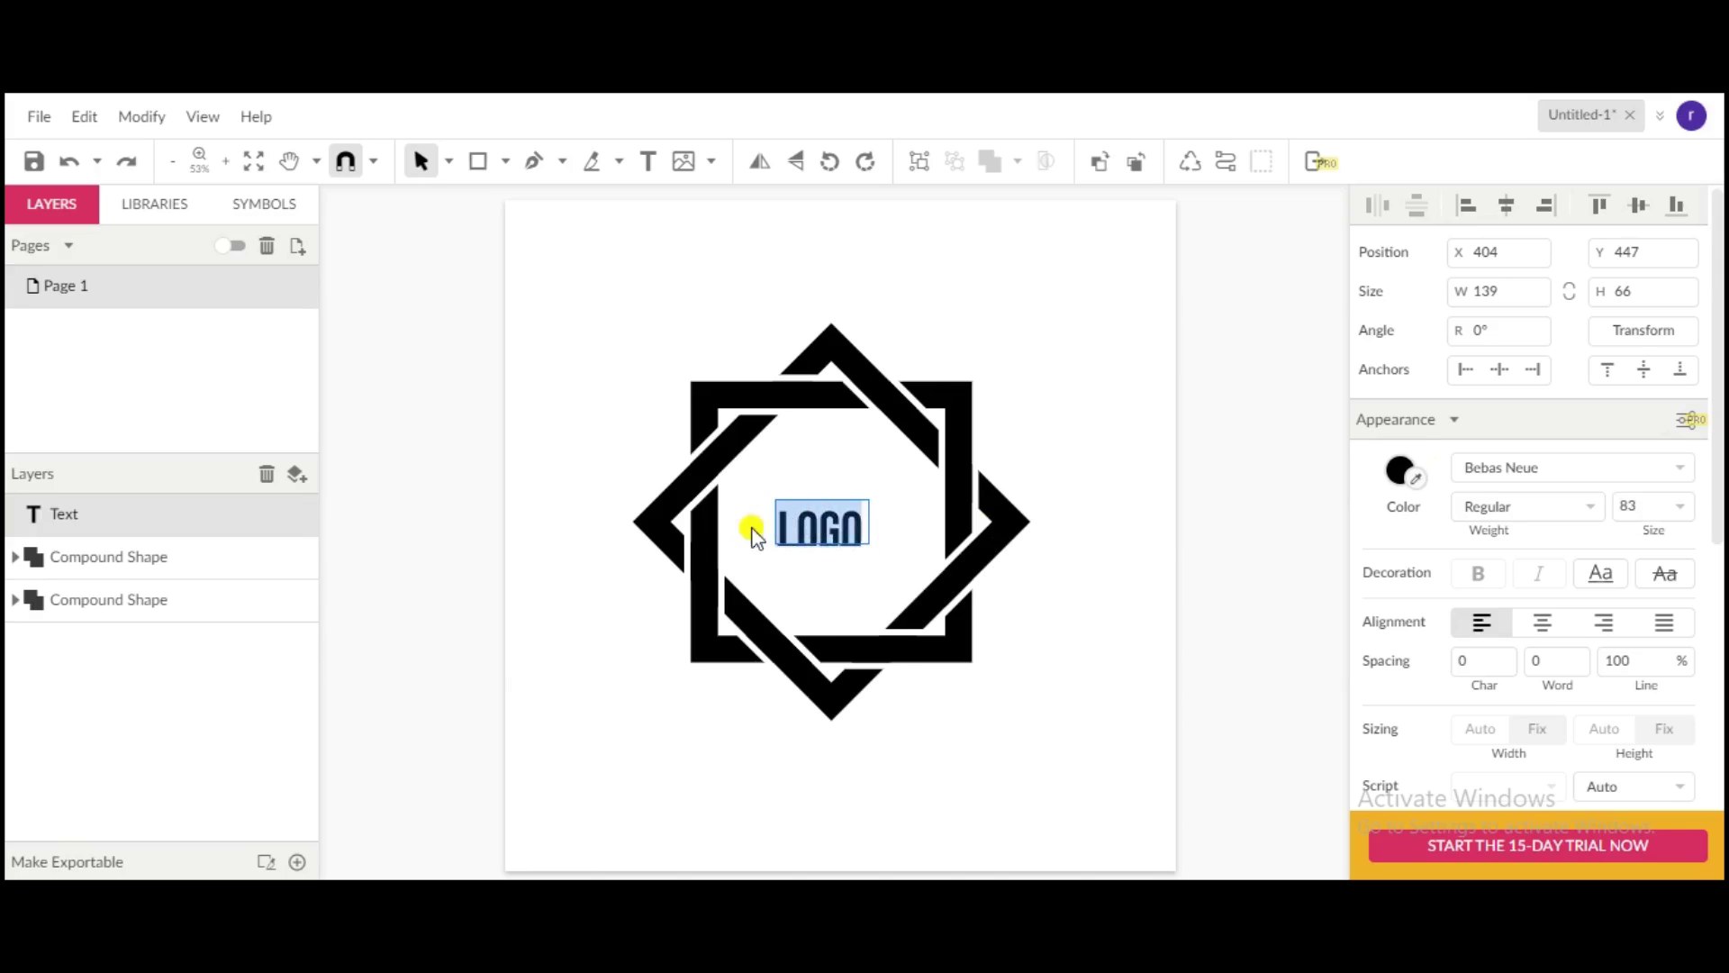
{"action": "right_click", "coordinate": [821, 531]}
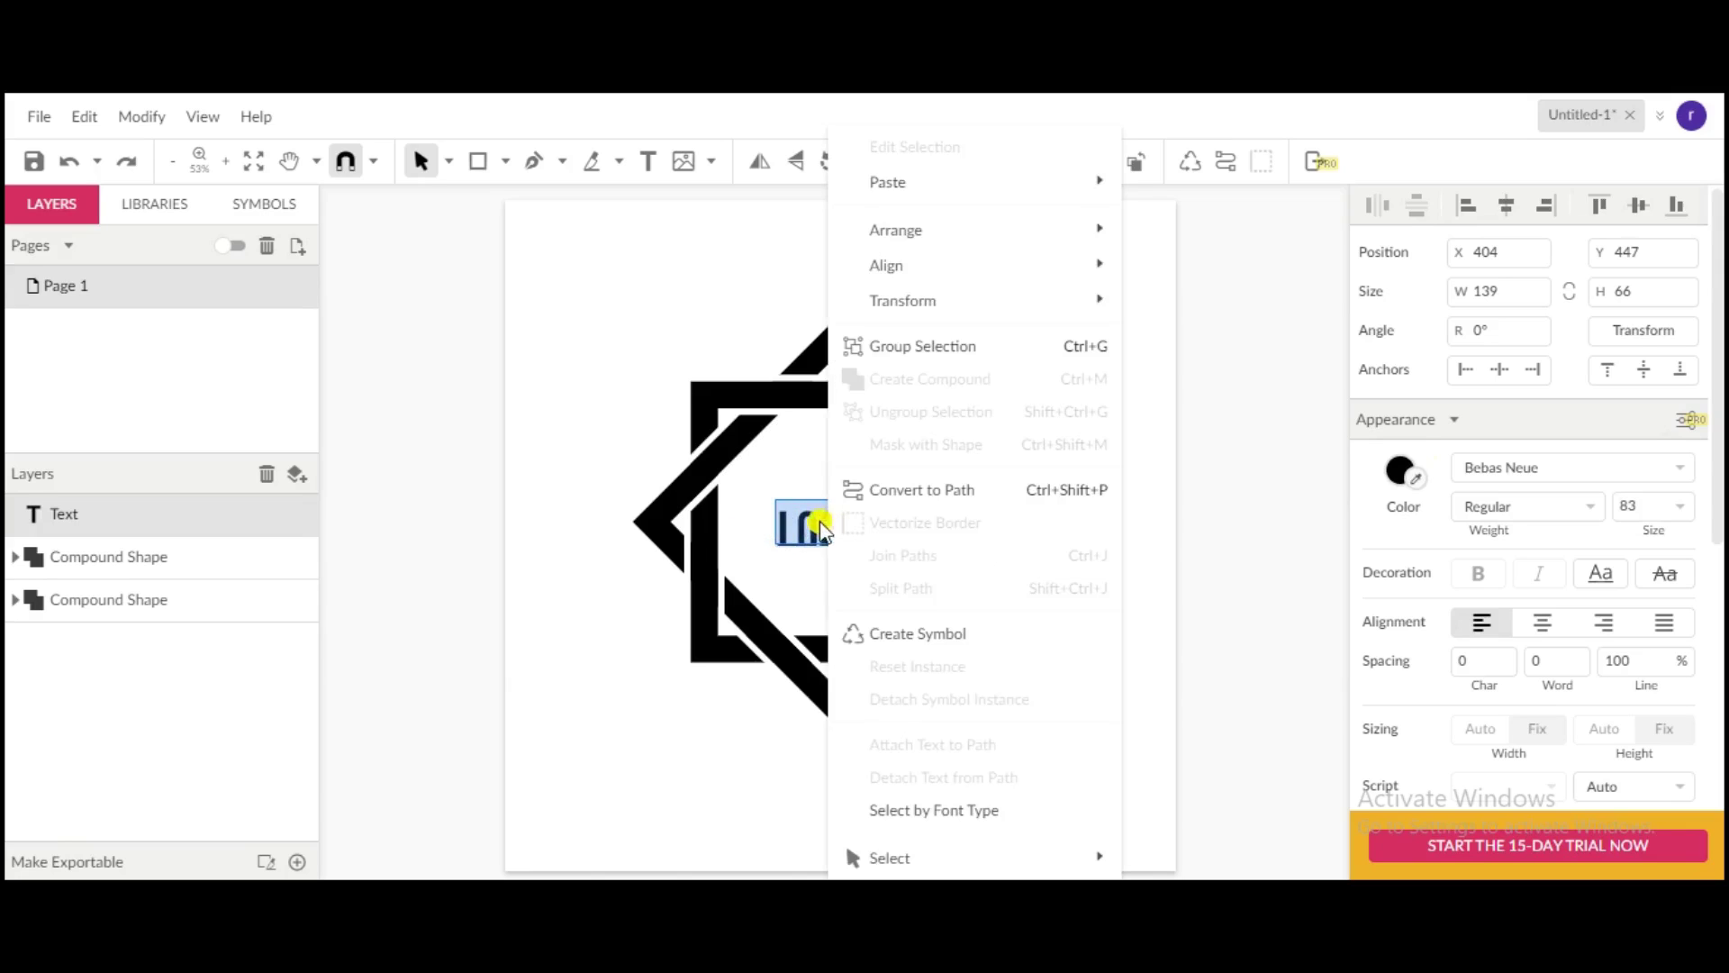
{"action": "left_click", "coordinate": [940, 492]}
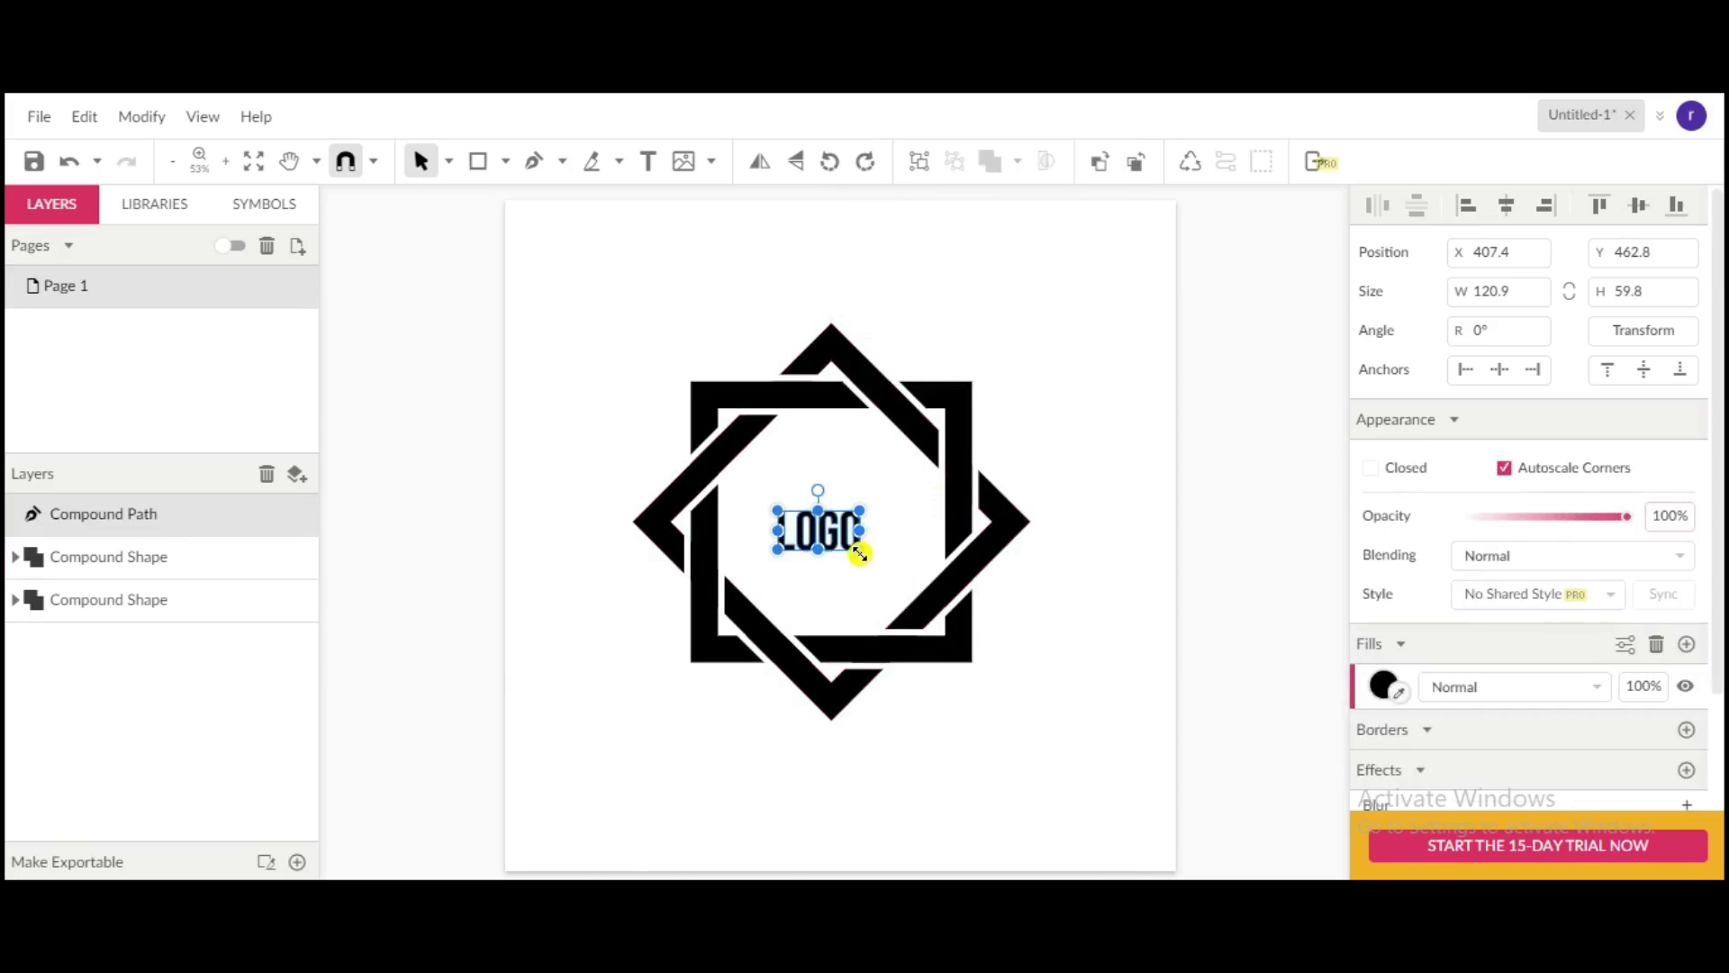
{"action": "mouse_move", "coordinate": [858, 552]}
{"action": "left_mouse_down"}
{"action": "mouse_move", "coordinate": [896, 574]}
{"action": "mouse_move", "coordinate": [852, 531]}
{"action": "left_mouse_up"}
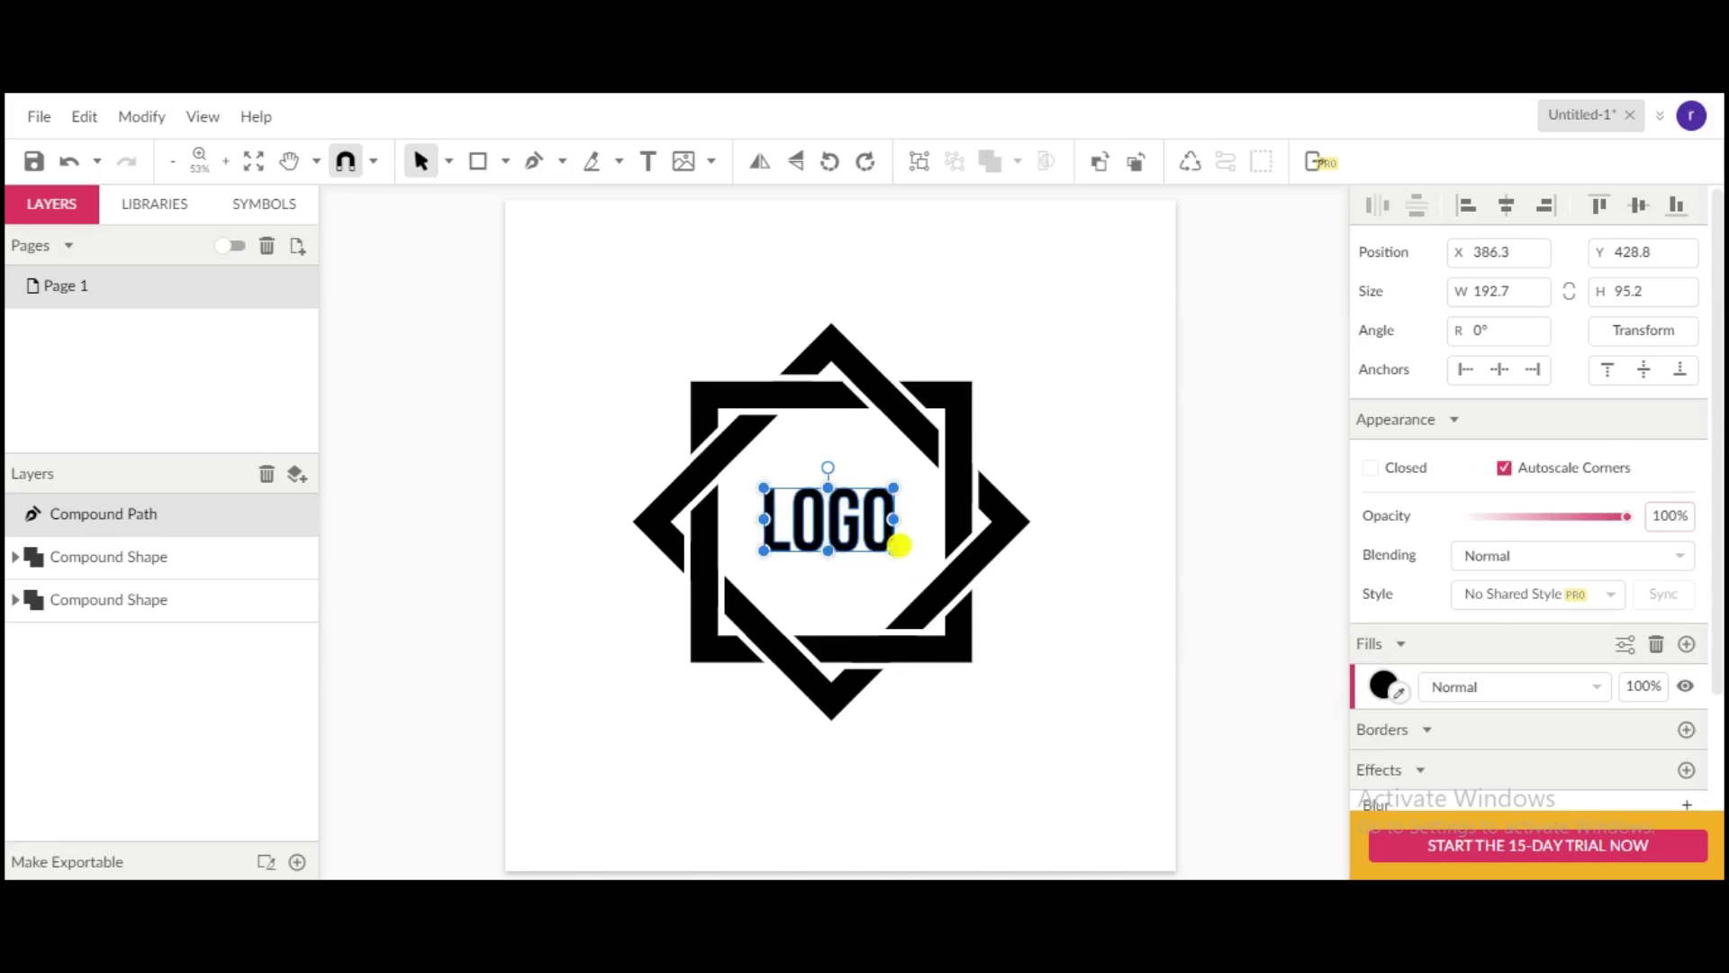
- Align the LOGO lettering and both square frames to each other's horizontal and vertical centres
{"action": "left_click", "coordinate": [1040, 620]}
{"action": "left_click_drag", "start_coordinate": [1101, 748], "coordinate": [571, 300]}
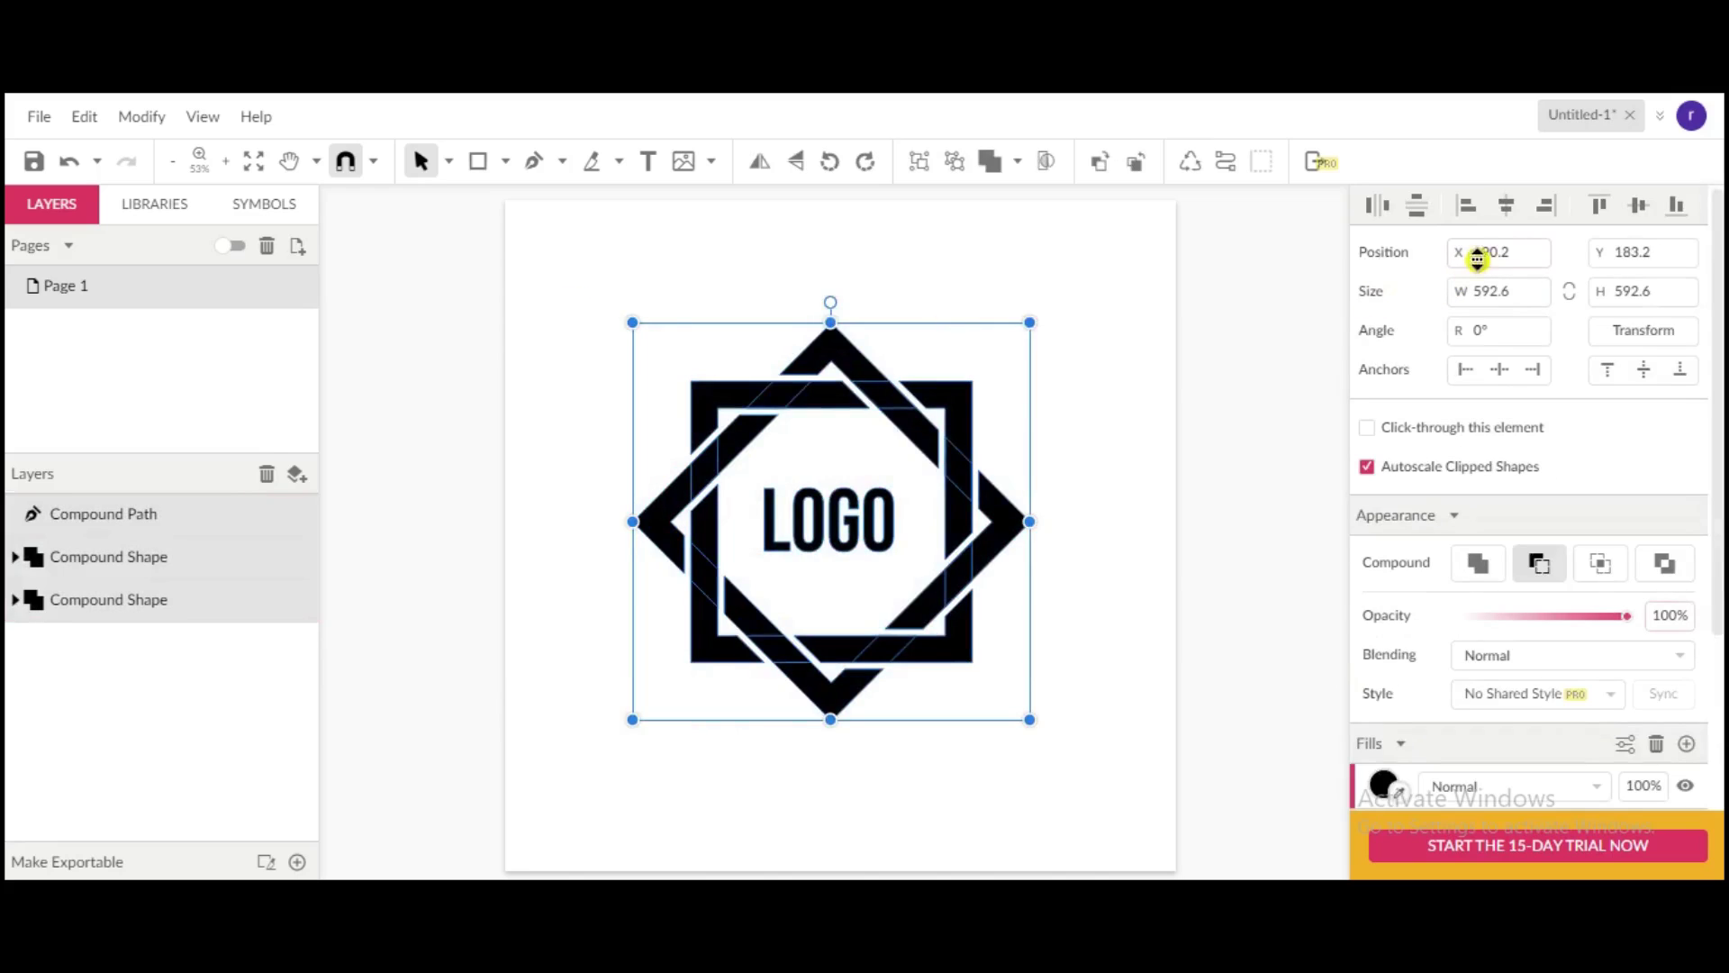
{"action": "left_click", "coordinate": [1506, 217]}
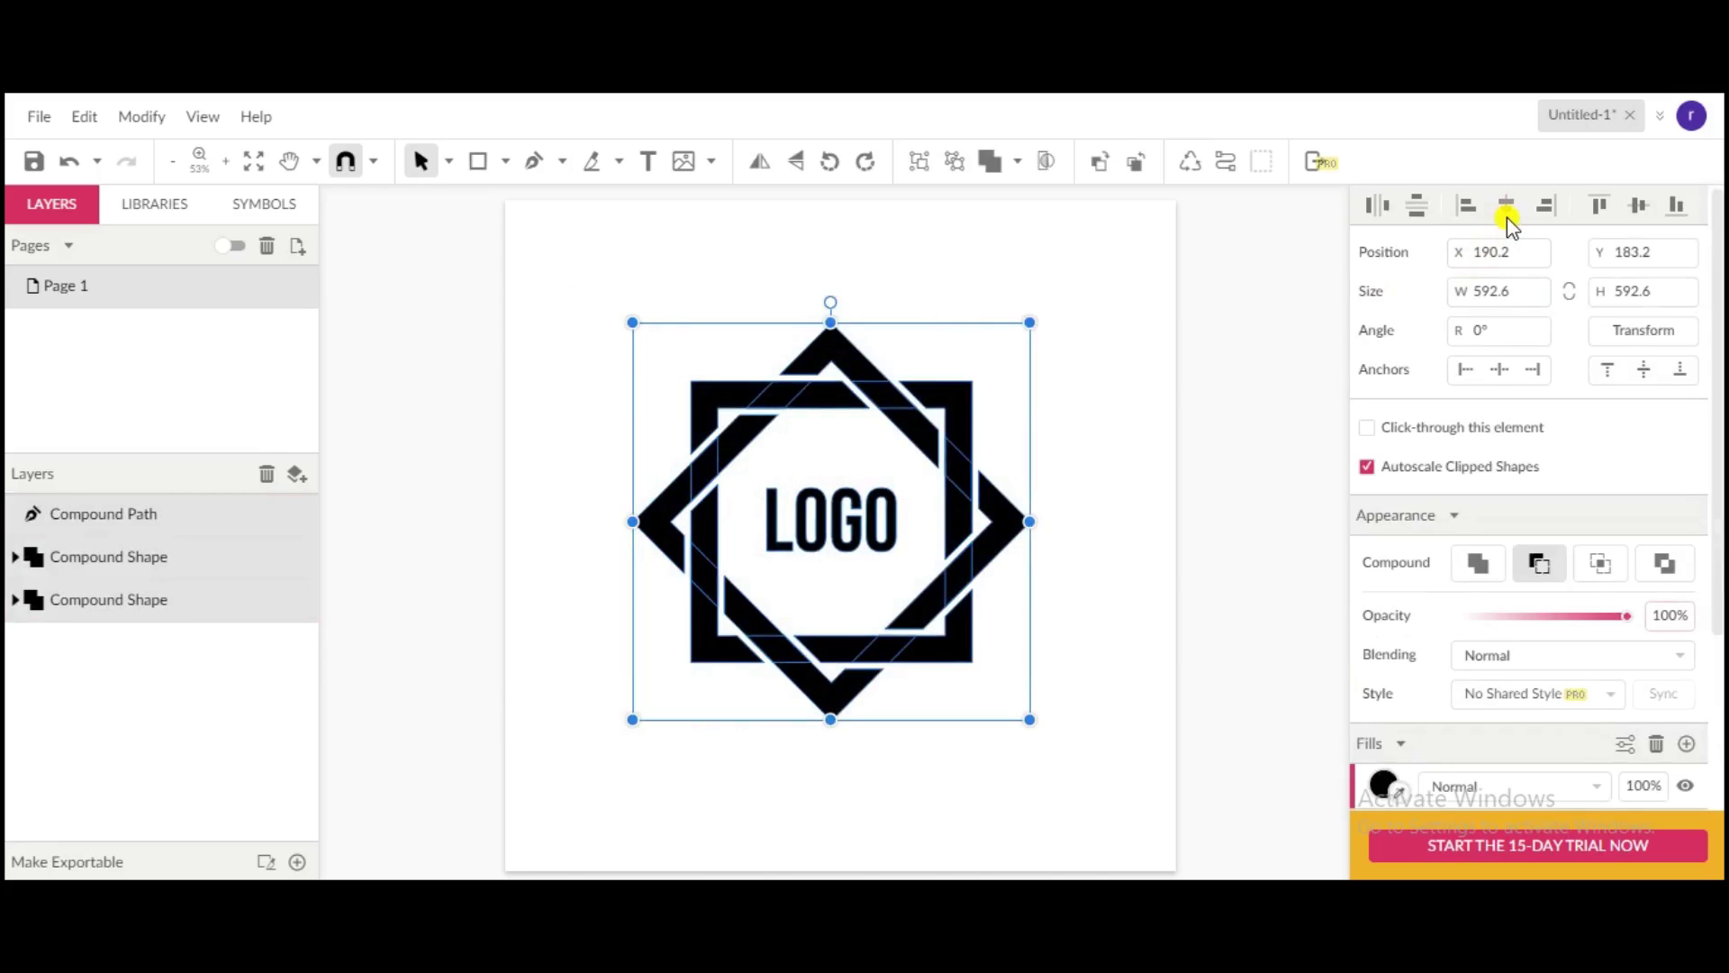
{"action": "left_click", "coordinate": [1635, 204]}
{"action": "left_click", "coordinate": [1100, 519]}
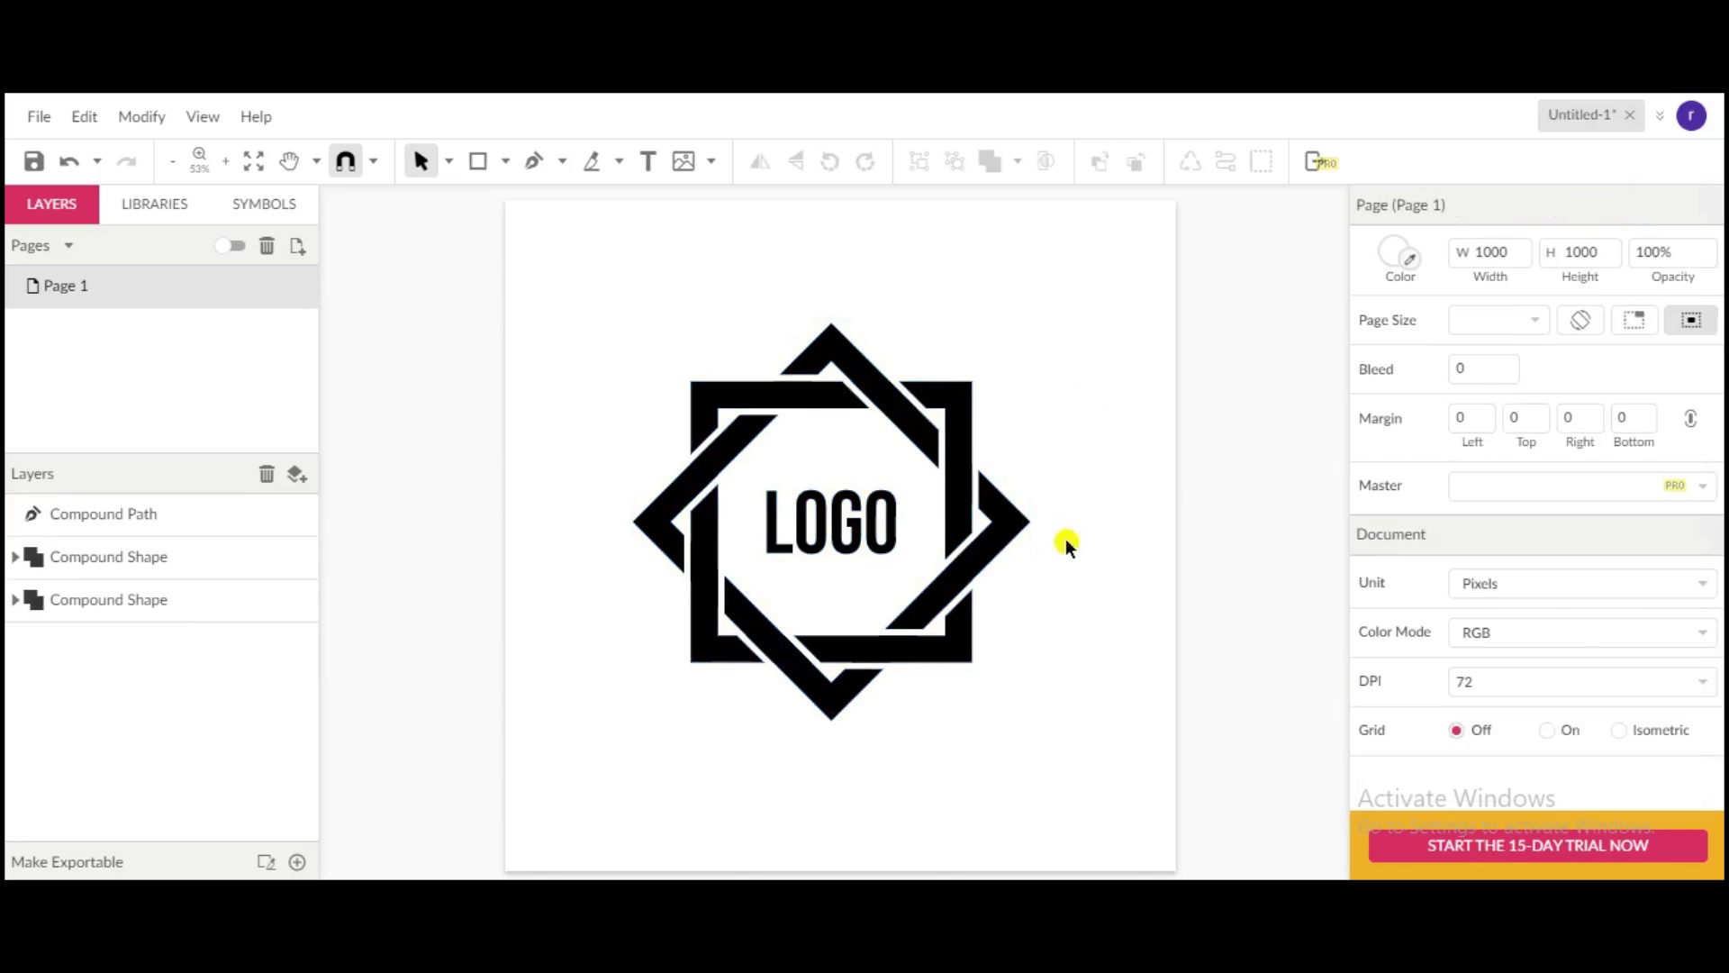